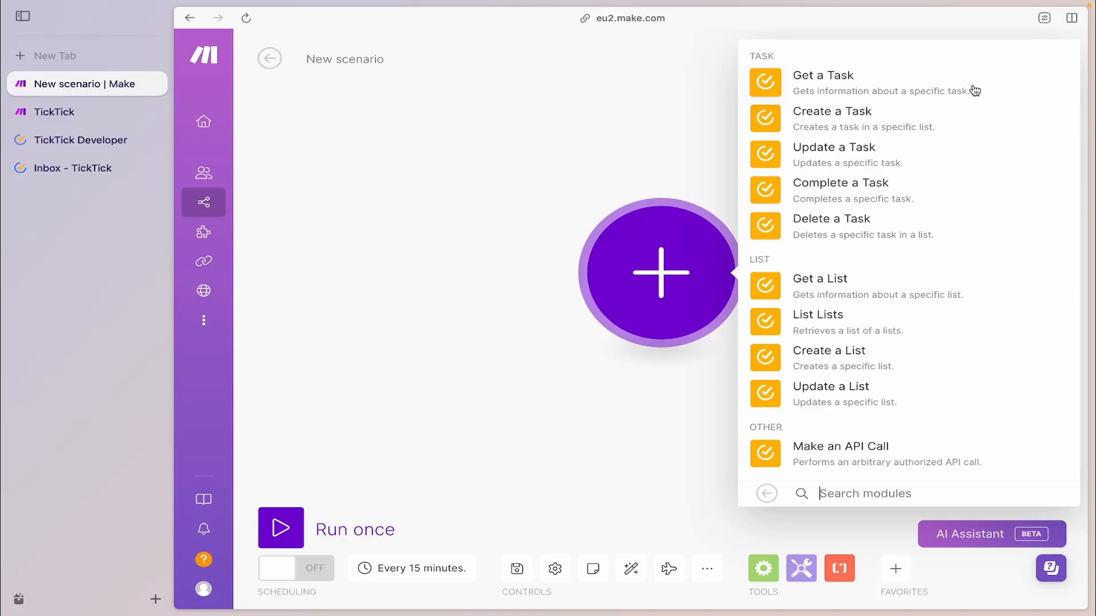
# Step: Add a TickTick Get a Task module with a new connection, My Ticktick connection, and allow Make access to the TickTick account
pyautogui.click(941, 89)
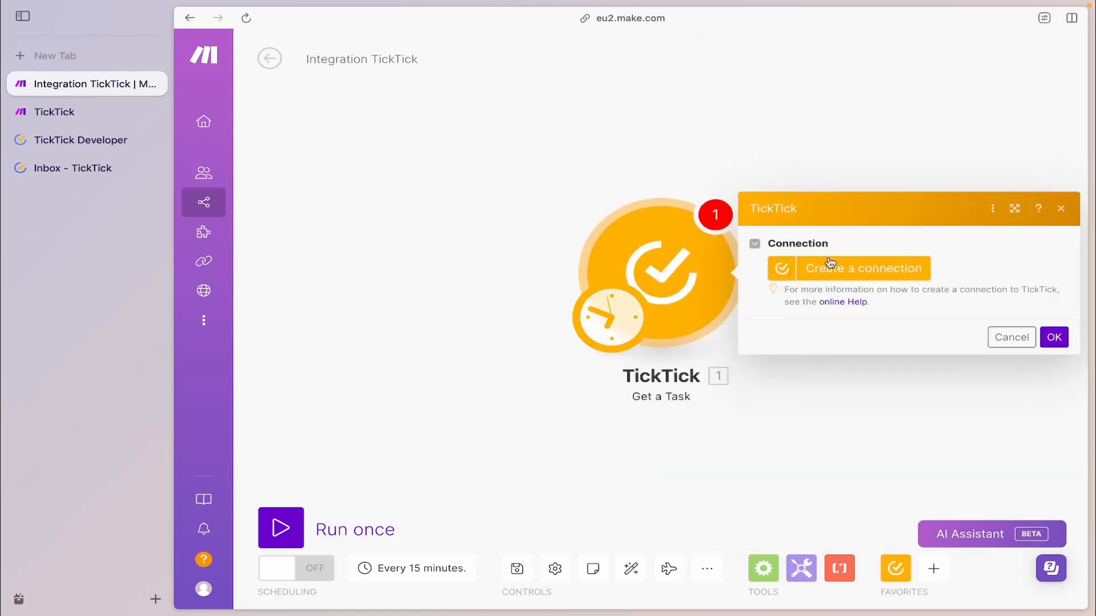
pyautogui.click(829, 271)
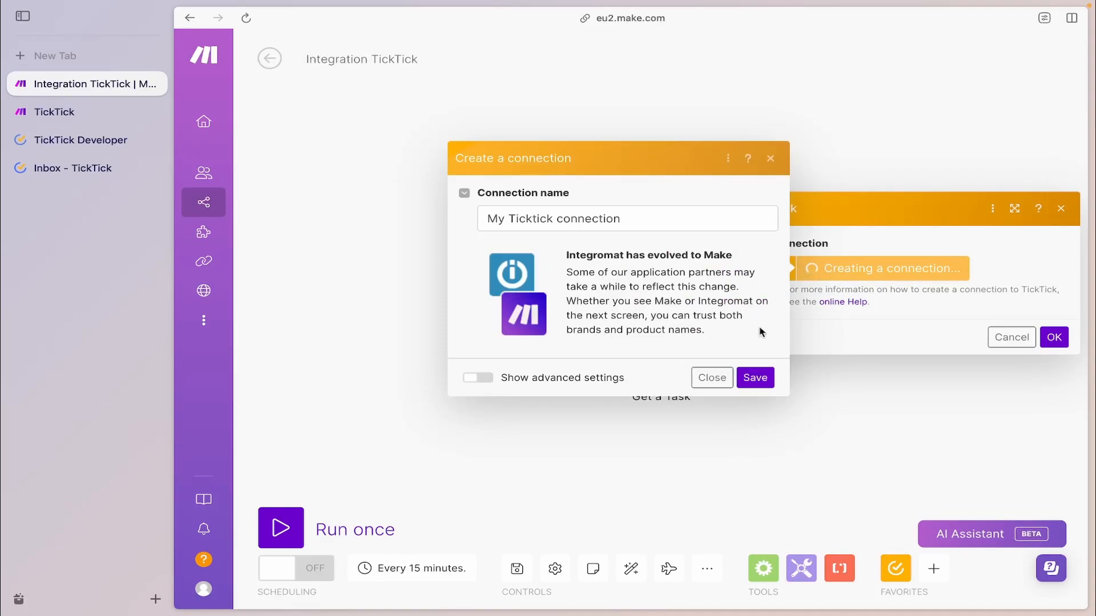
pyautogui.click(755, 378)
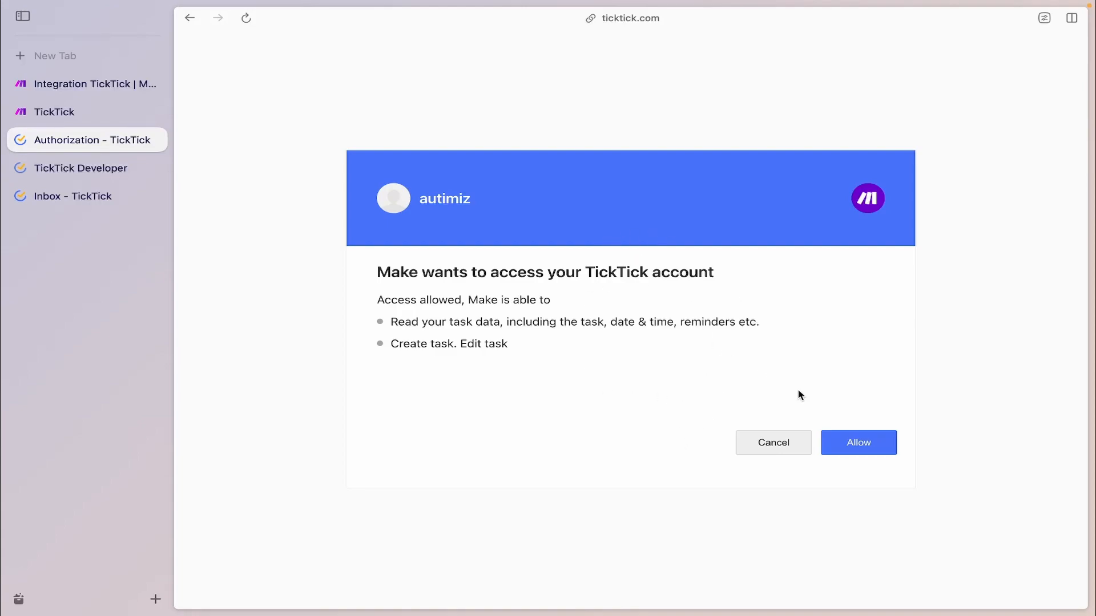
pyautogui.click(849, 444)
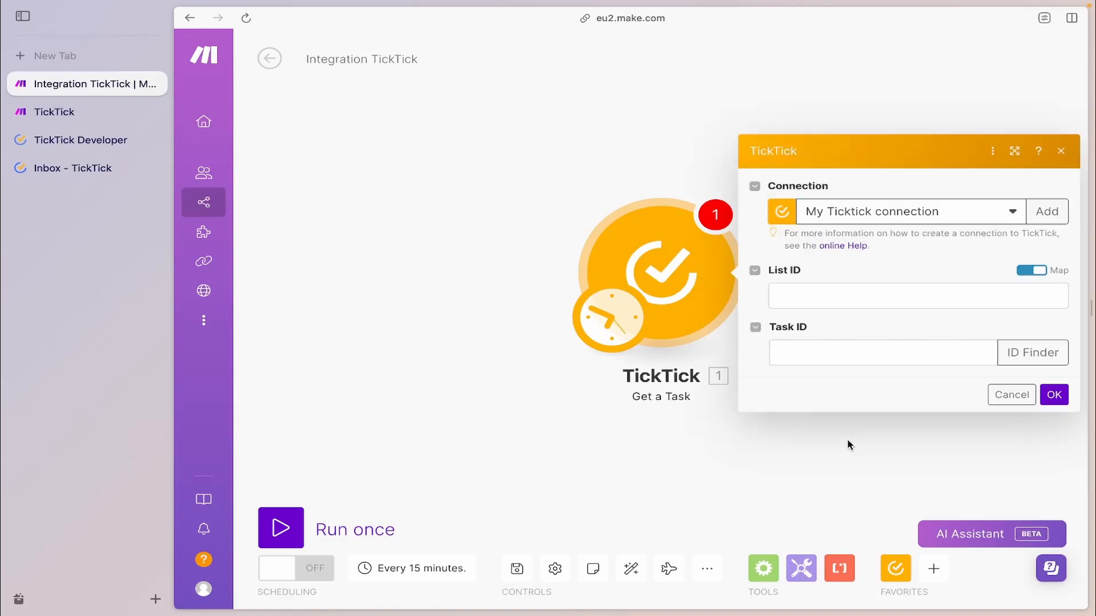
pyautogui.click(998, 400)
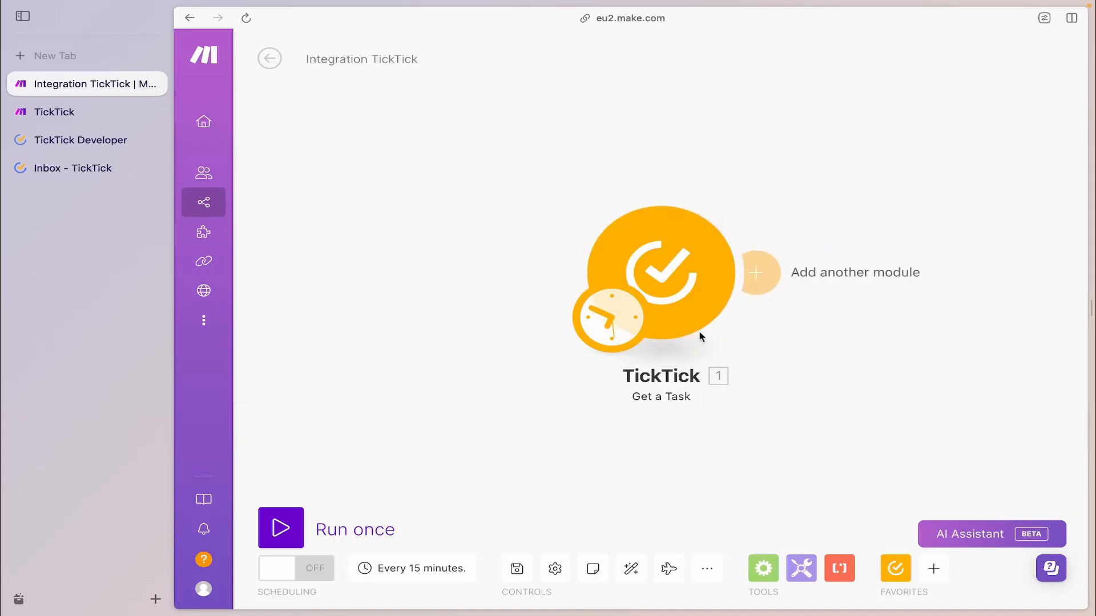
# Step: Switch to TickTick and check which apps are authorized under Integrations in the Integrations & Import settings
pyautogui.click(96, 169)
pyautogui.click(194, 54)
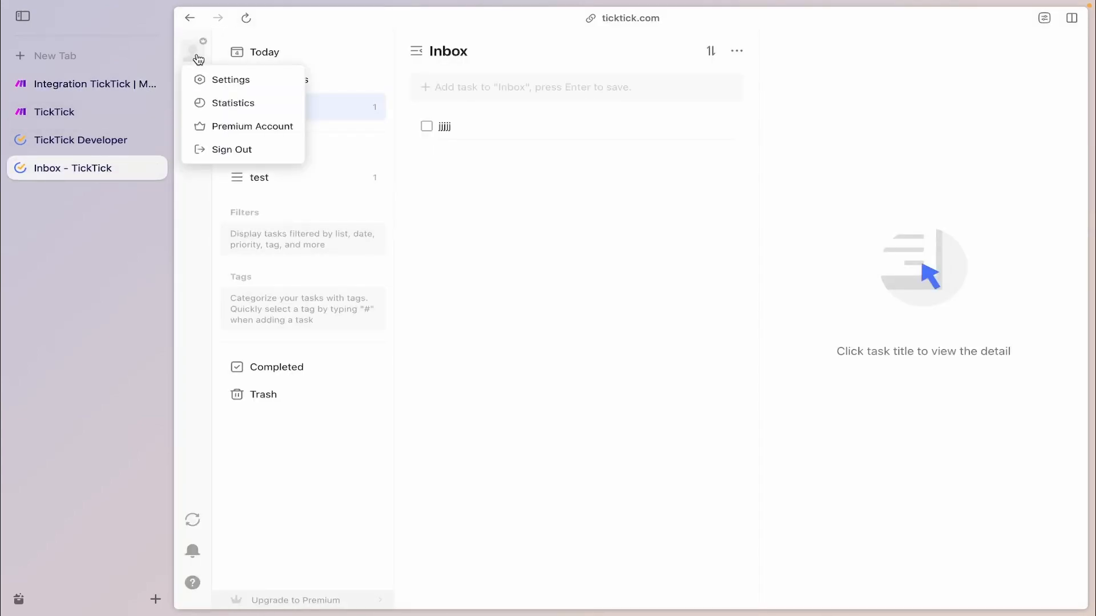
pyautogui.click(231, 79)
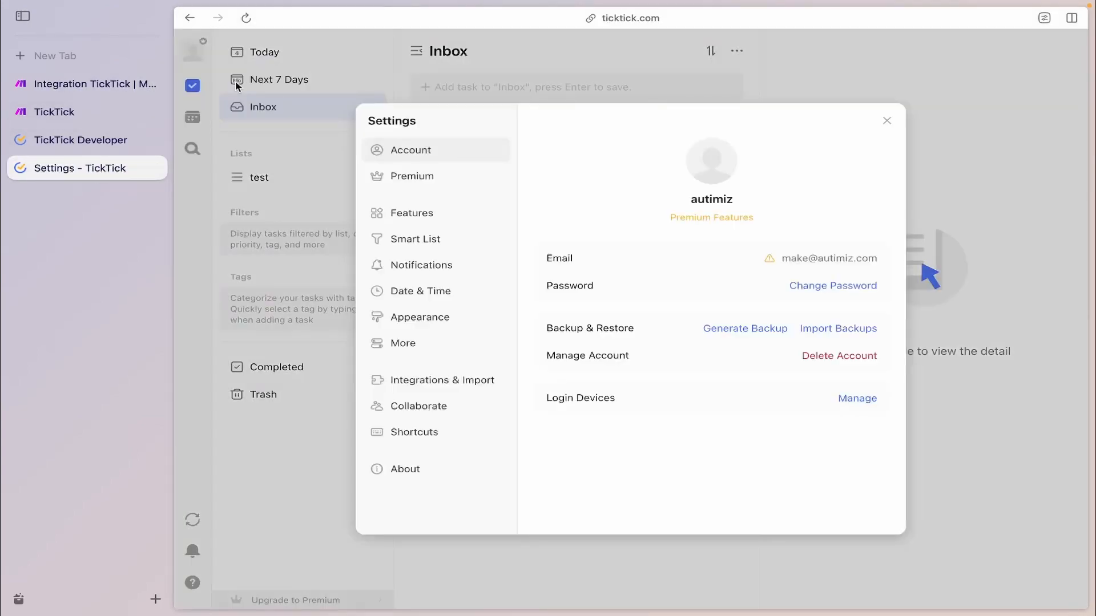
pyautogui.click(464, 382)
pyautogui.scroll(-1, 644, 438)
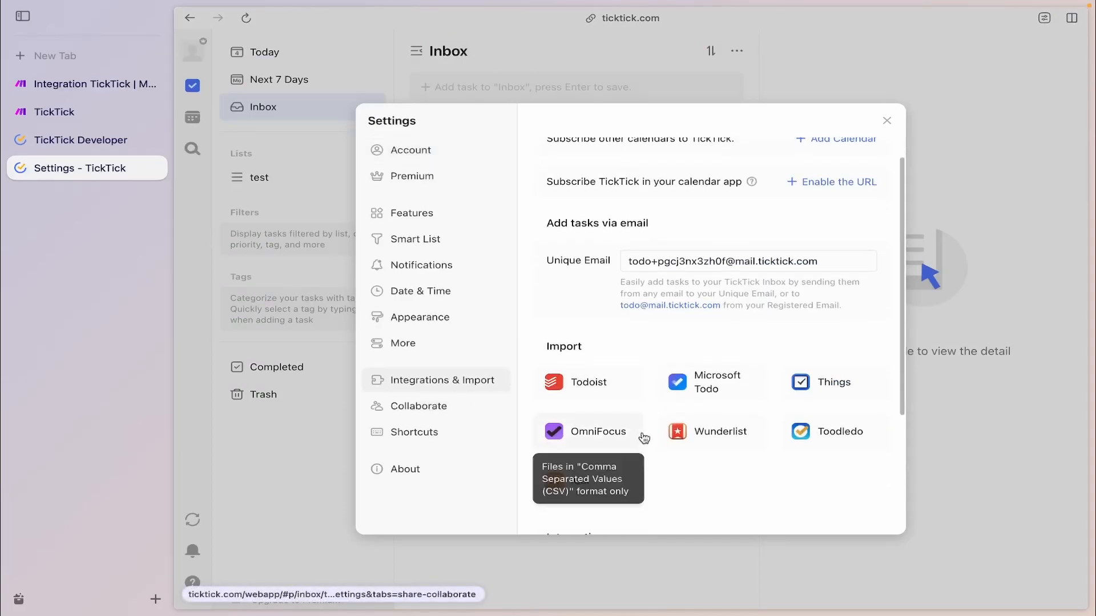
pyautogui.scroll(-5, 645, 438)
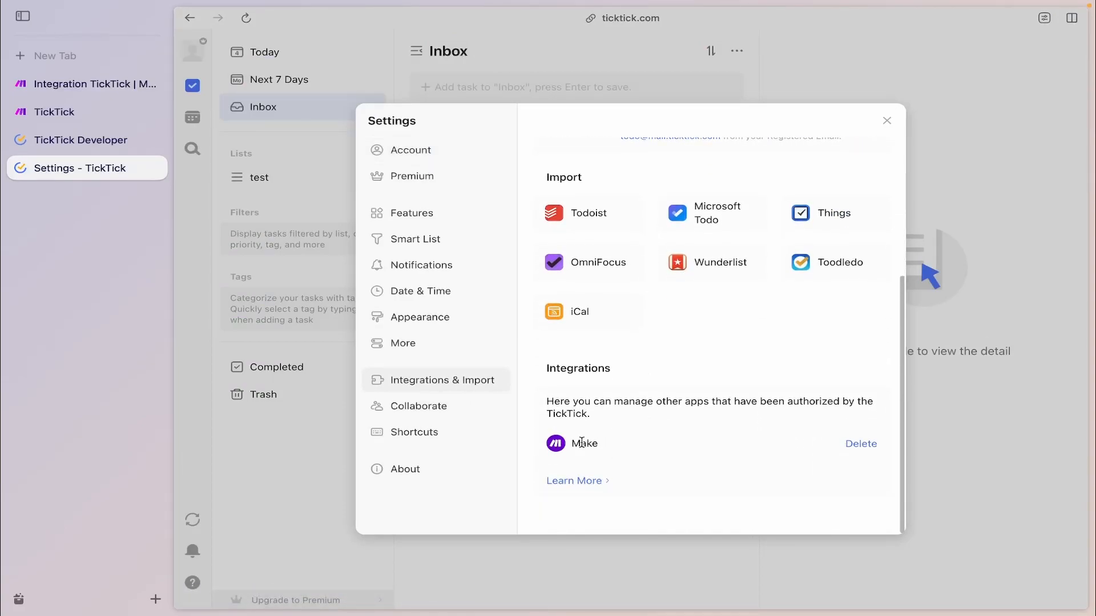
pyautogui.doubleClick(582, 444)
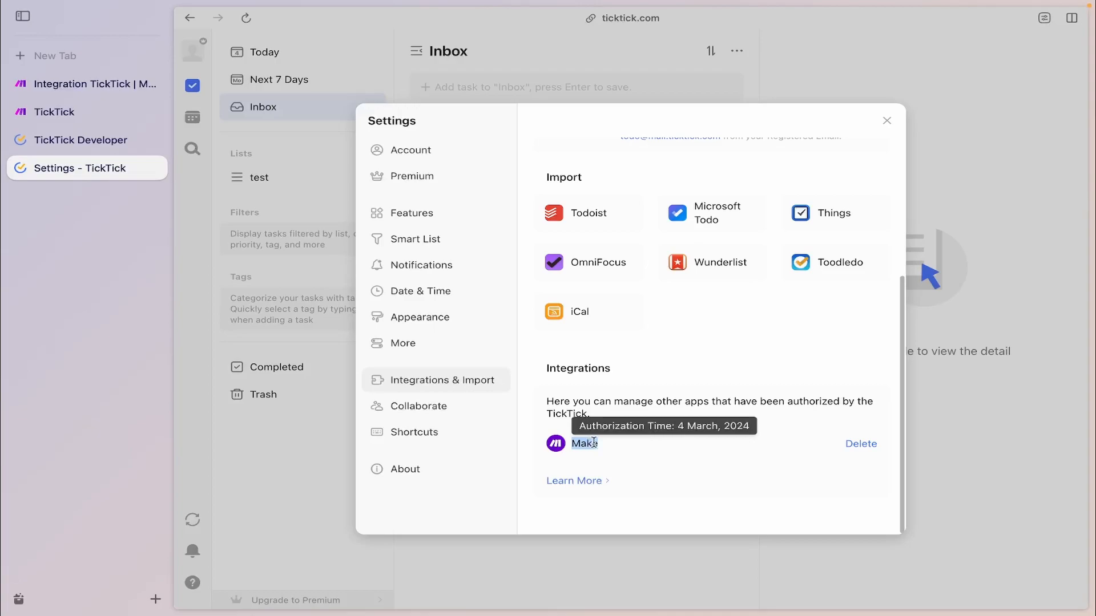
pyautogui.click(695, 415)
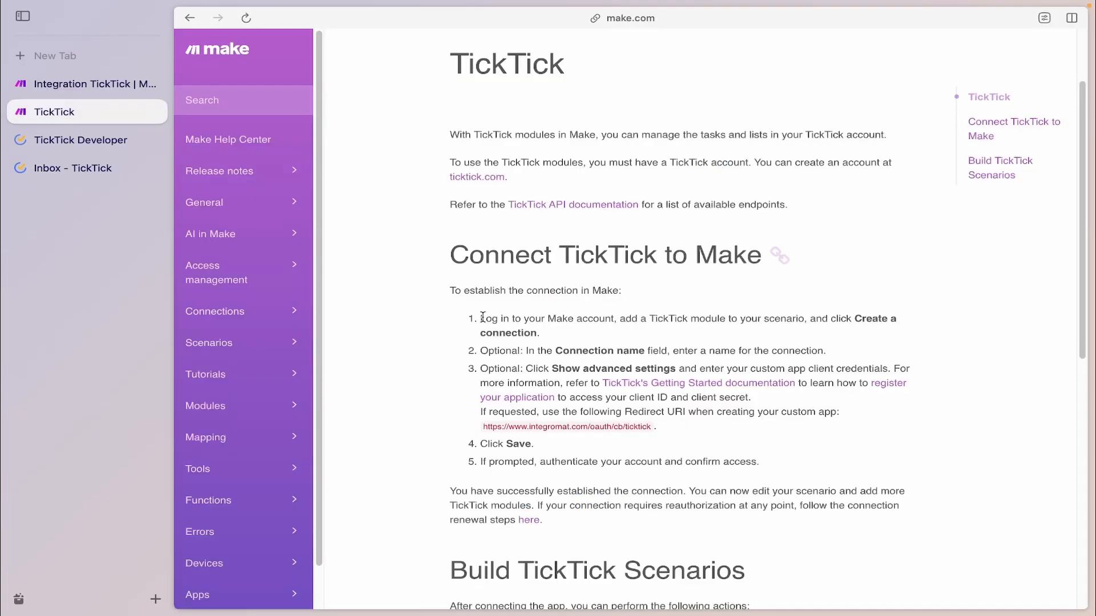
# Step: Read the Make help page's Connect TickTick to Make instructions on client credentials and the redirect URI for a custom app
pyautogui.scroll(1, 515, 134)
pyautogui.scroll(1, 516, 134)
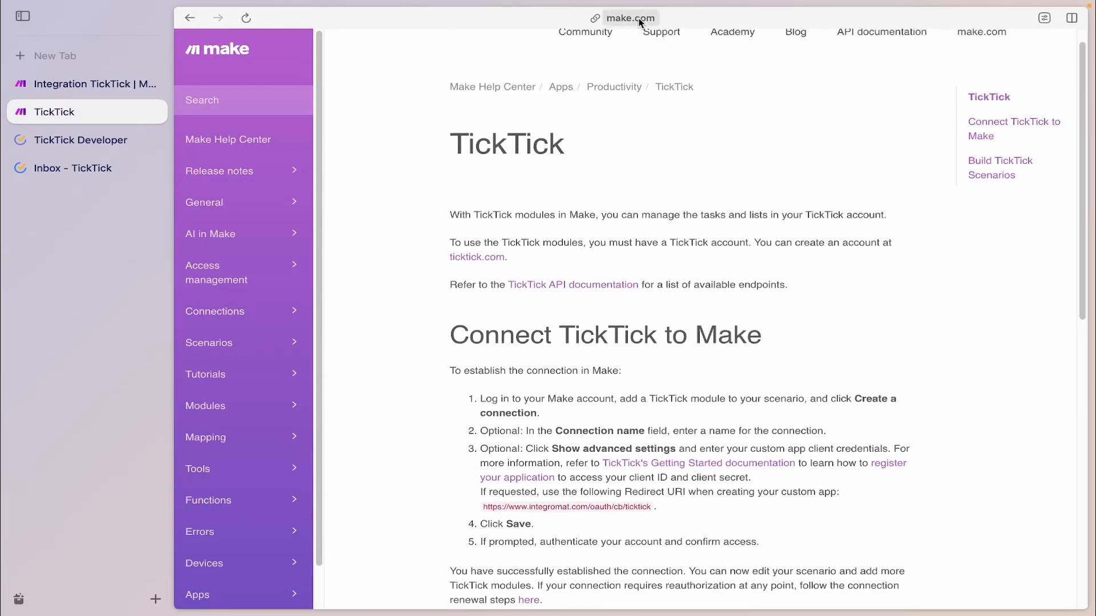
pyautogui.click(639, 22)
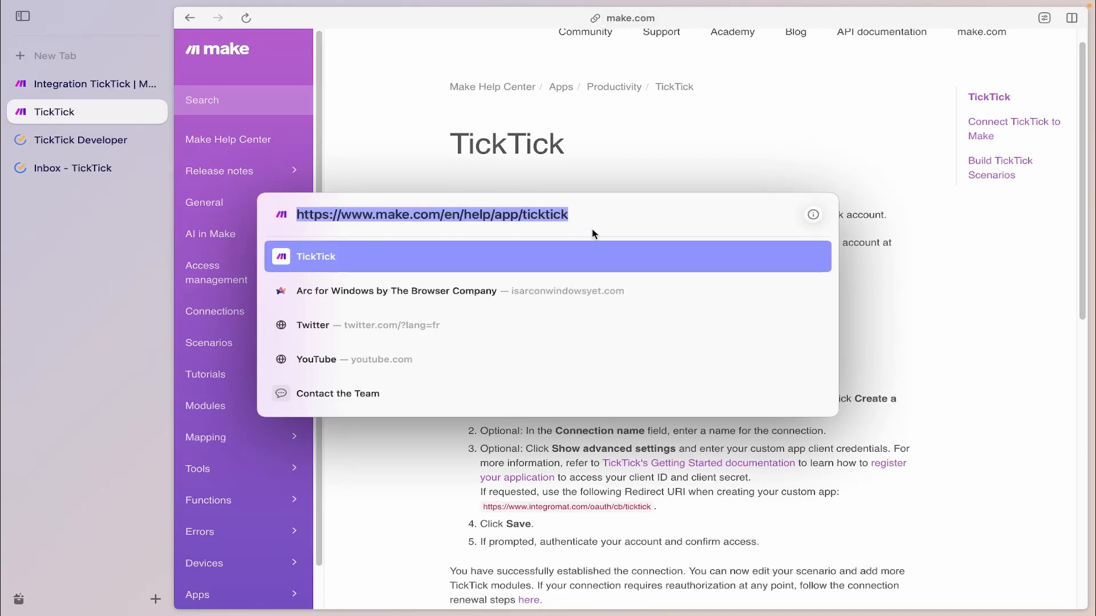
pyautogui.click(927, 312)
pyautogui.scroll(-2, 927, 311)
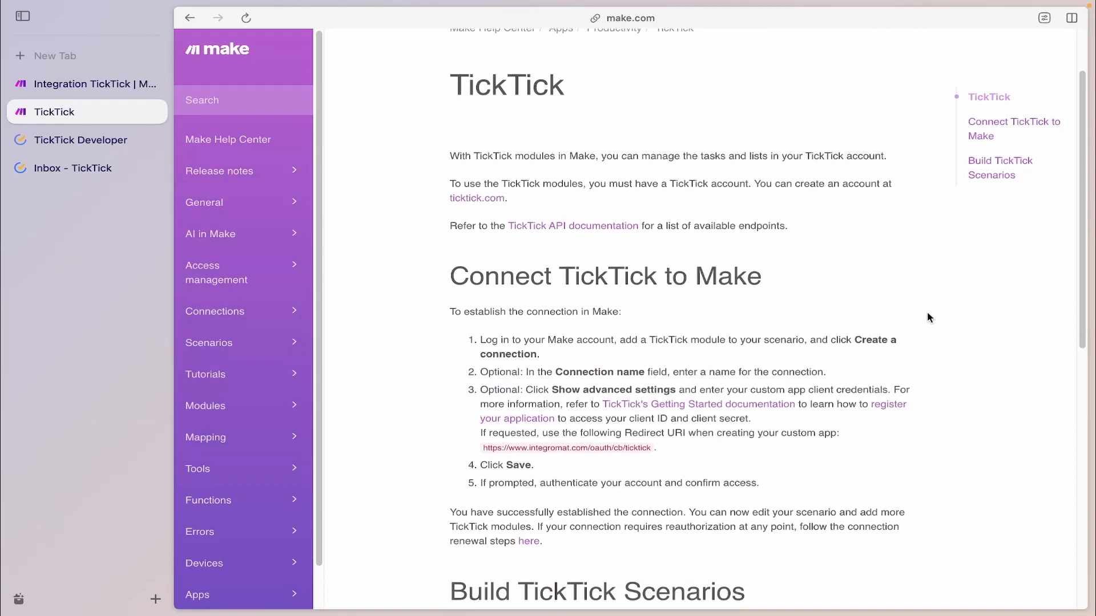
pyautogui.scroll(-2, 738, 354)
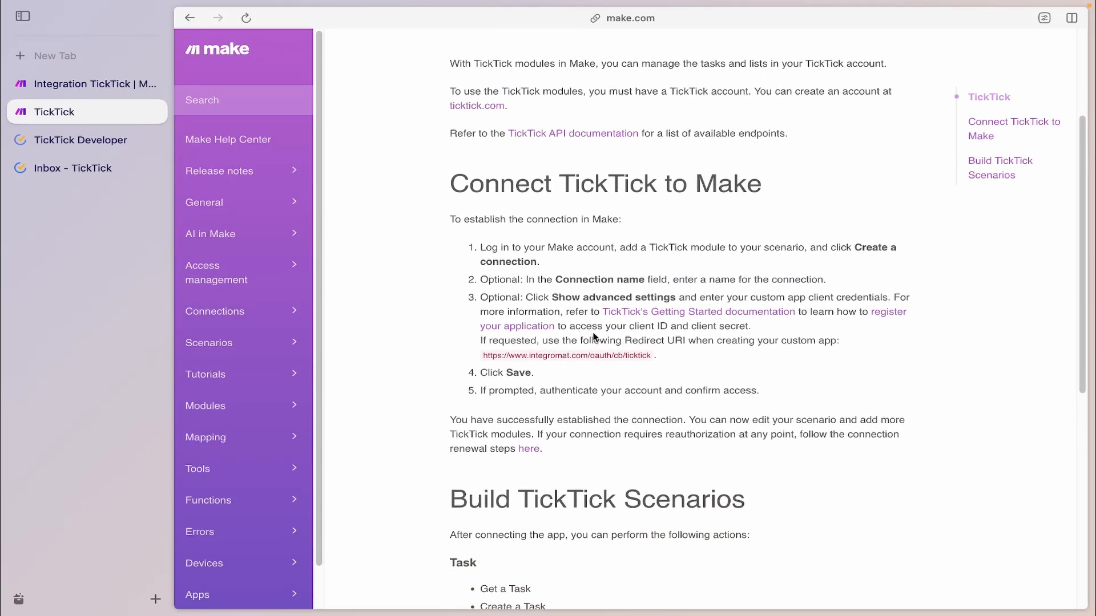
pyautogui.moveTo(627, 324); pyautogui.dragTo(750, 327)
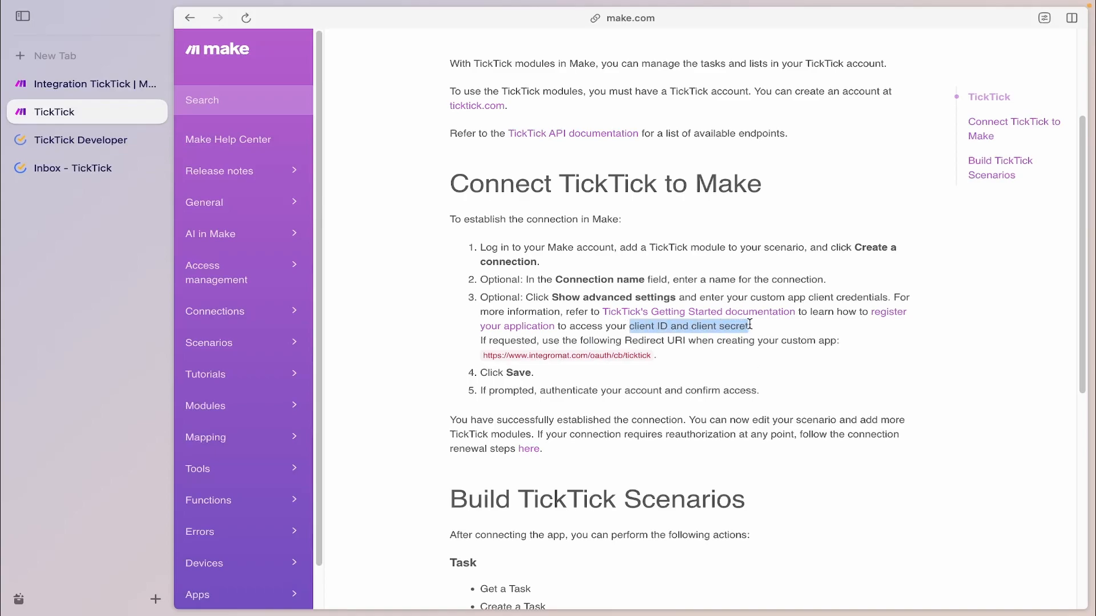
pyautogui.click(751, 362)
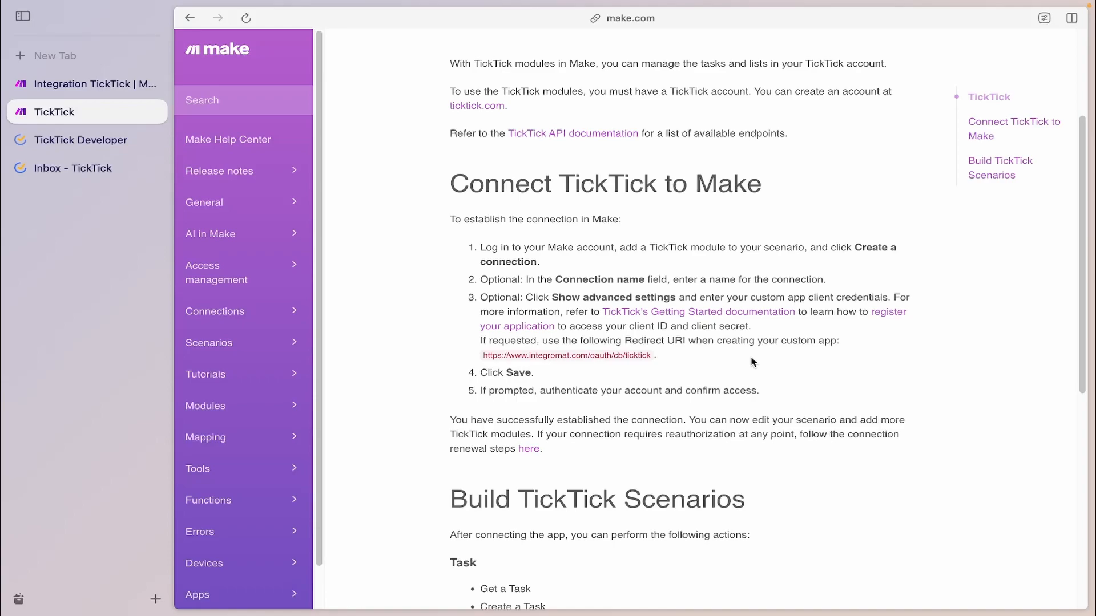
pyautogui.scroll(-1, 751, 362)
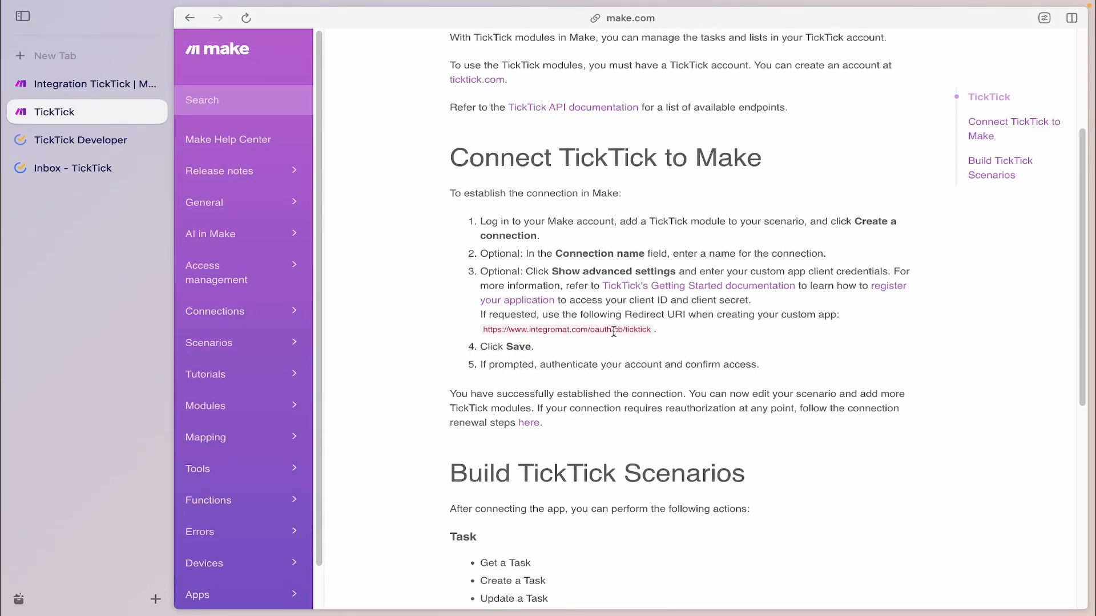
pyautogui.moveTo(483, 330); pyautogui.dragTo(652, 329)
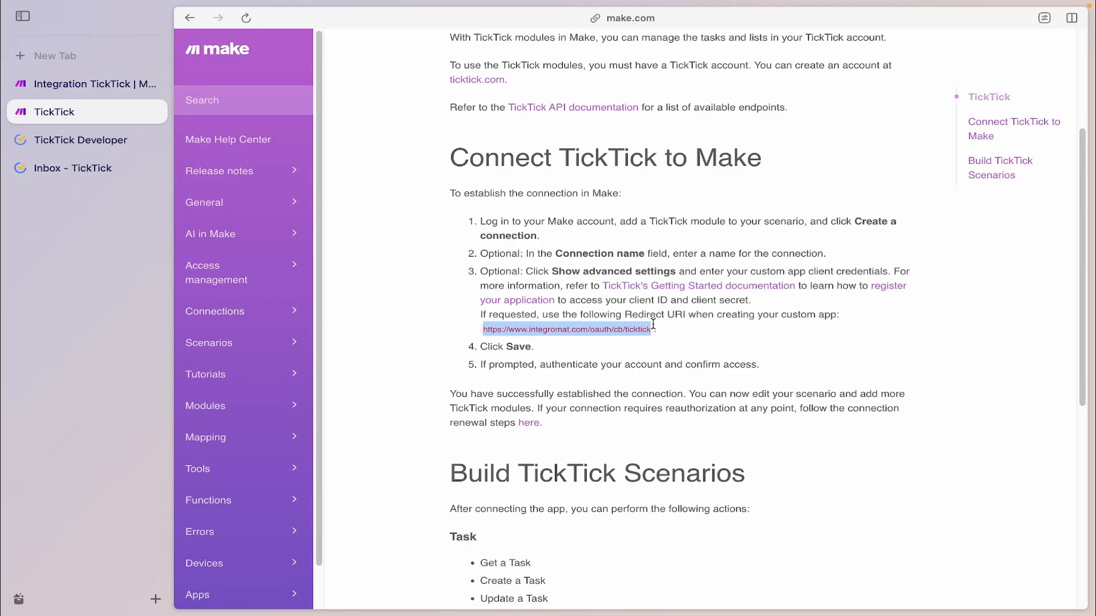
# Step: Switch to TickTick Developer and create a new app named make.com
pyautogui.click(121, 140)
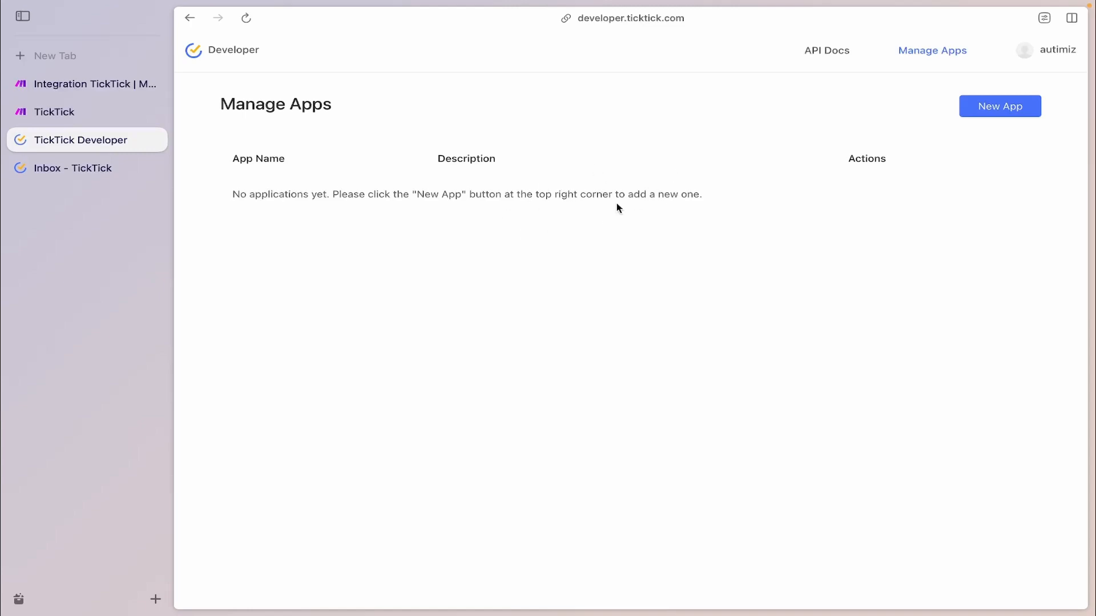
pyautogui.click(982, 111)
pyautogui.click(567, 183)
pyautogui.write('make.com')
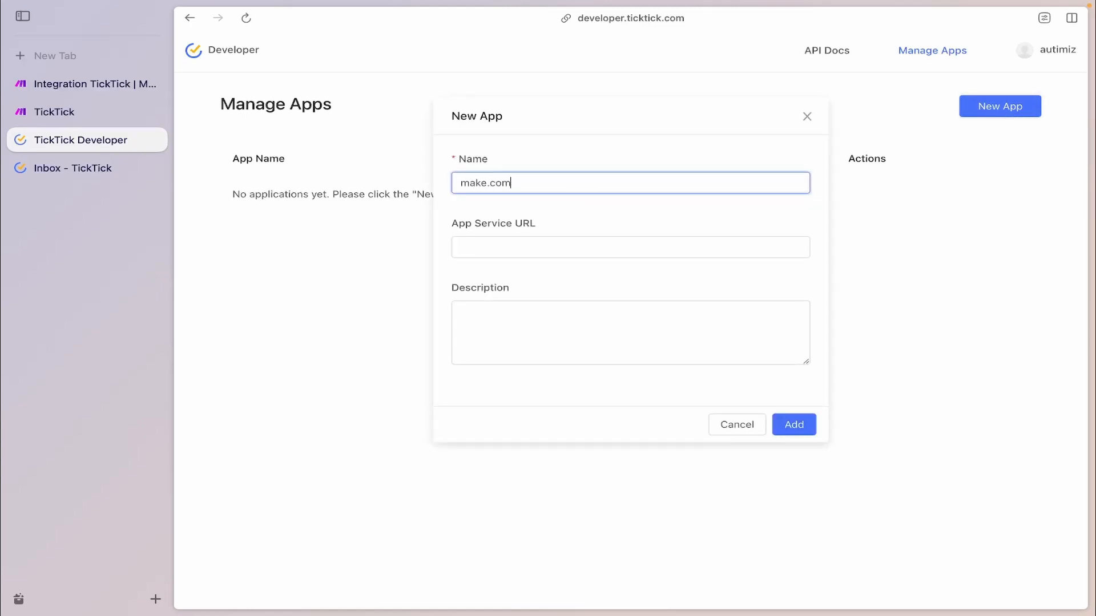
pyautogui.click(789, 429)
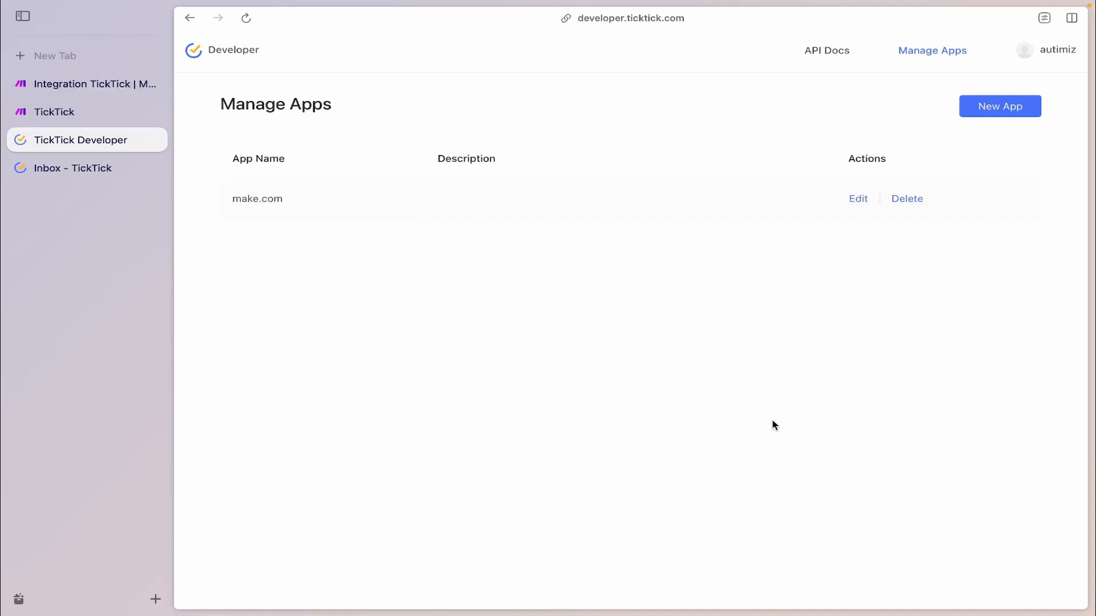
pyautogui.click(858, 199)
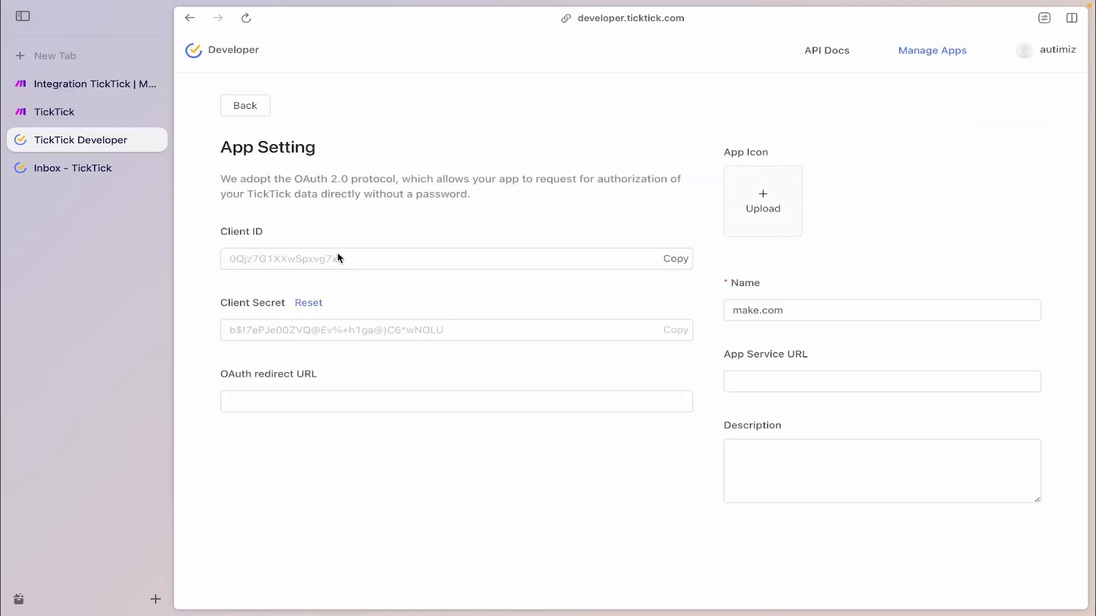
pyautogui.click(334, 401)
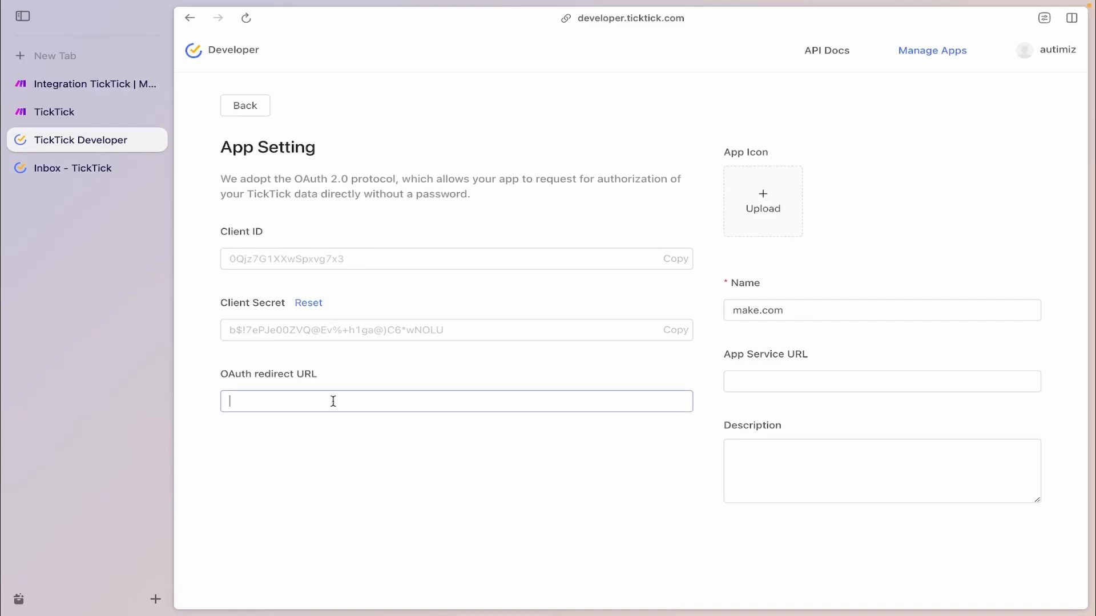
pyautogui.click(717, 407)
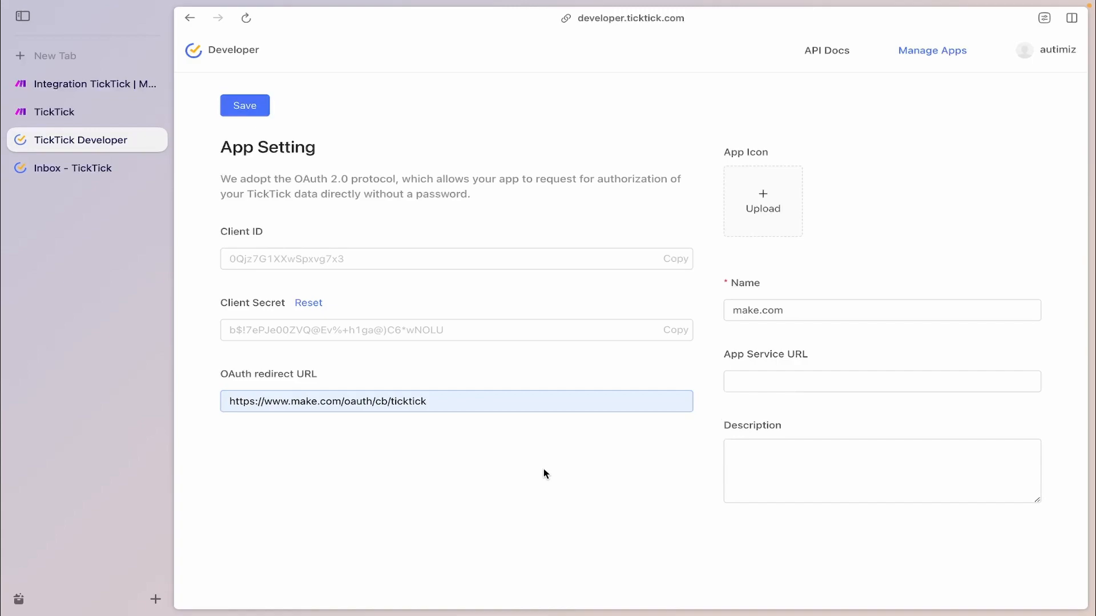
pyautogui.click(244, 106)
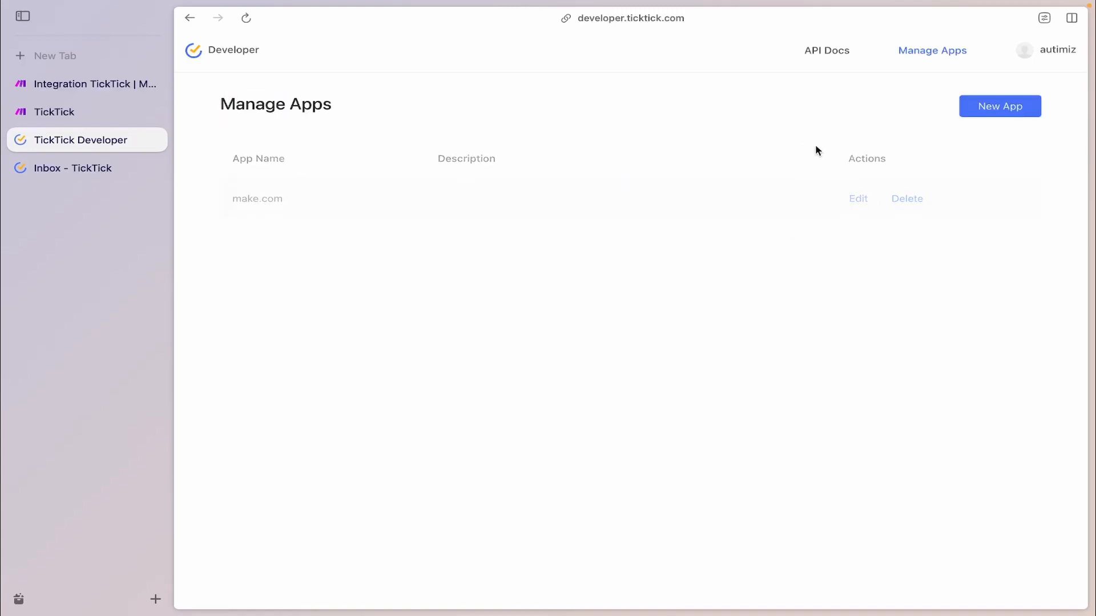
pyautogui.click(862, 199)
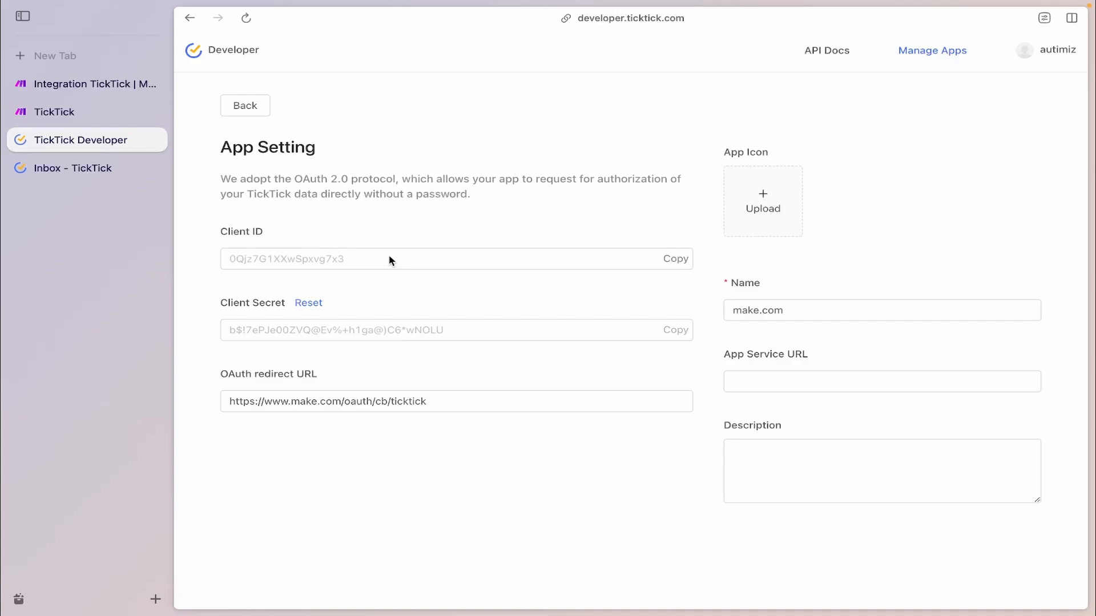
# Step: In the Make scenario, start another TickTick connection named My Ticktick connection Custom and show its advanced settings
pyautogui.hotkey('ctrl', 'Tab')
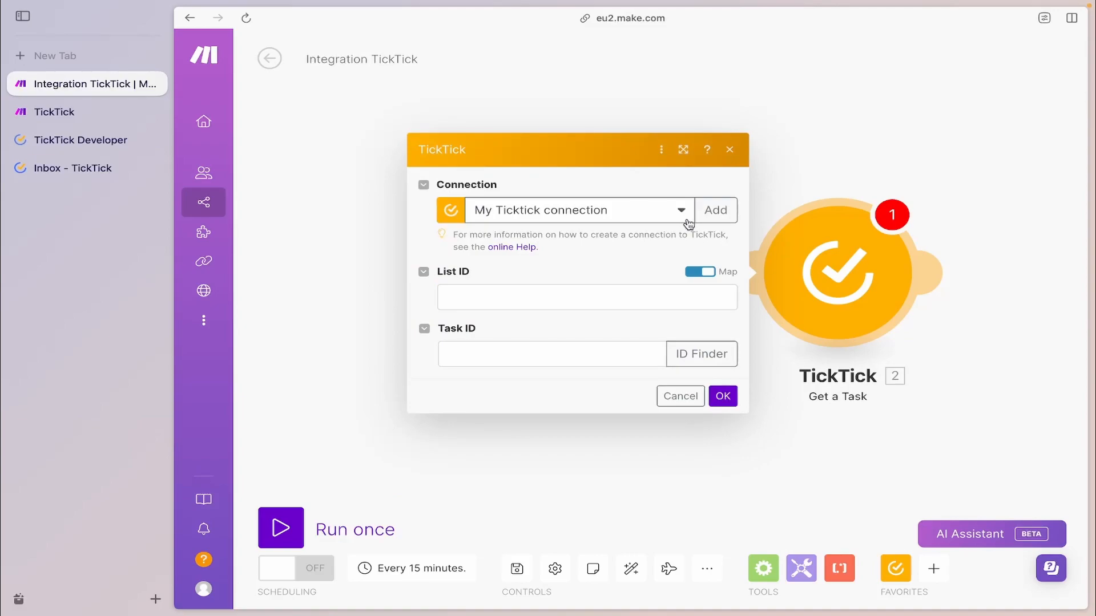
pyautogui.click(713, 211)
pyautogui.click(911, 163)
pyautogui.write('Custom')
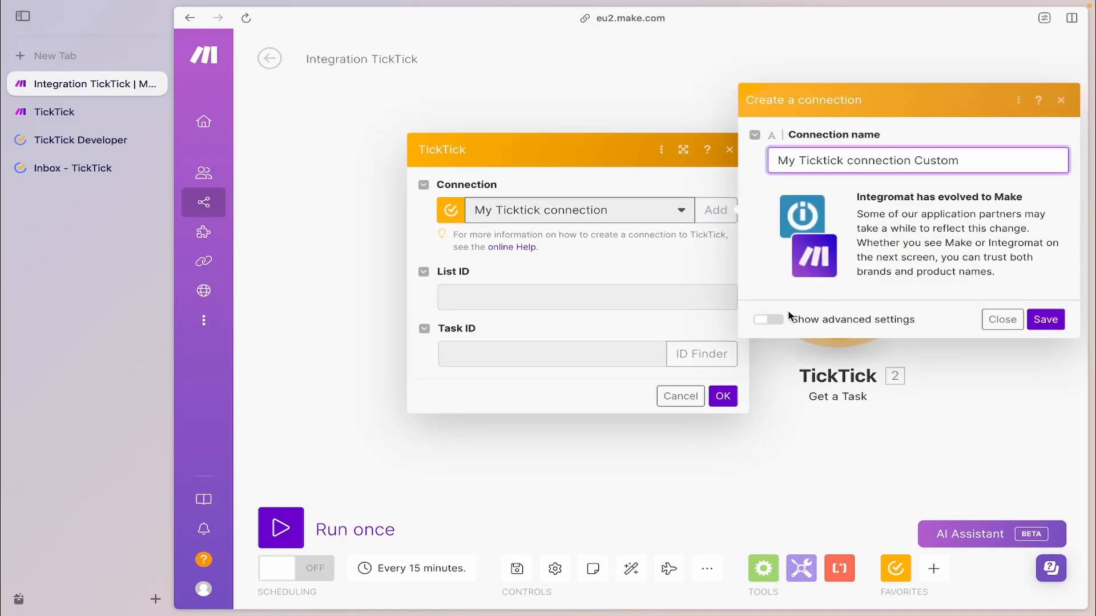
pyautogui.click(774, 321)
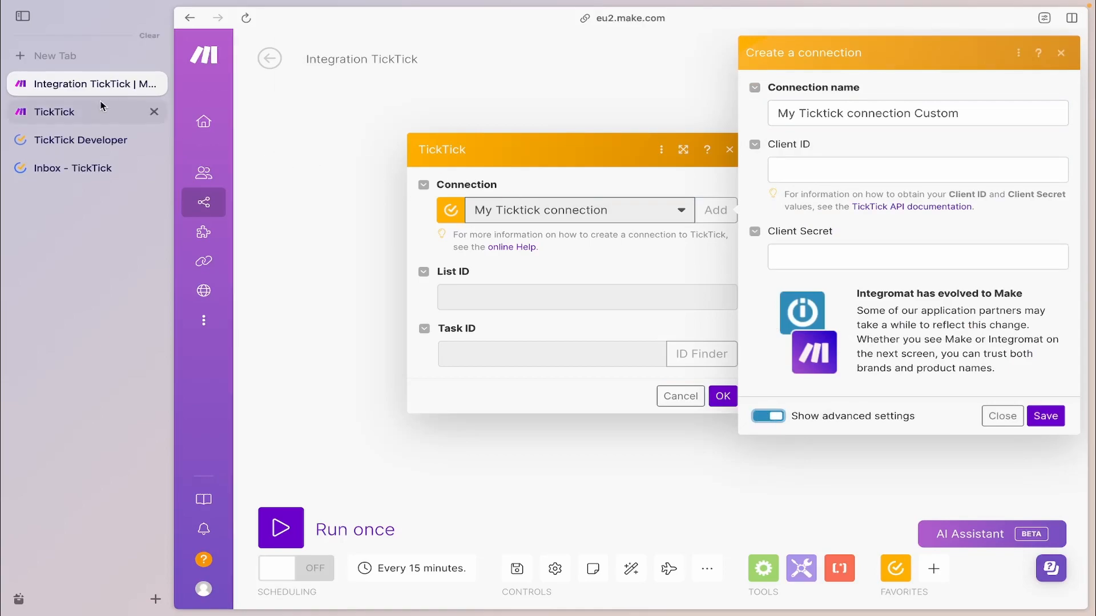
# Step: Copy the Client ID from the TickTick Developer app settings into the new connection's Client ID field
pyautogui.click(90, 116)
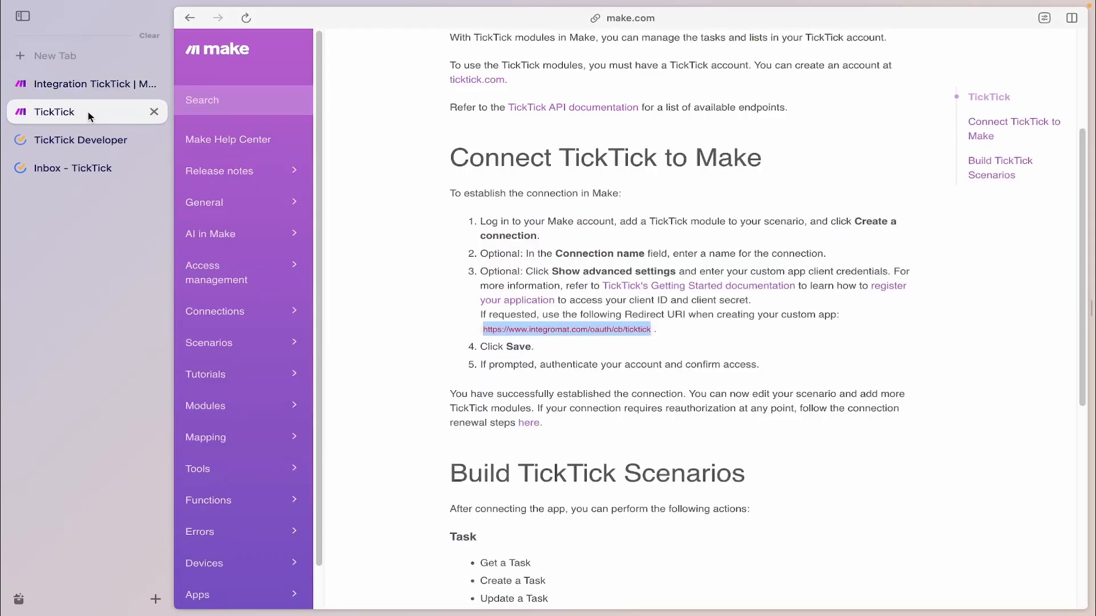
pyautogui.click(99, 144)
pyautogui.click(676, 260)
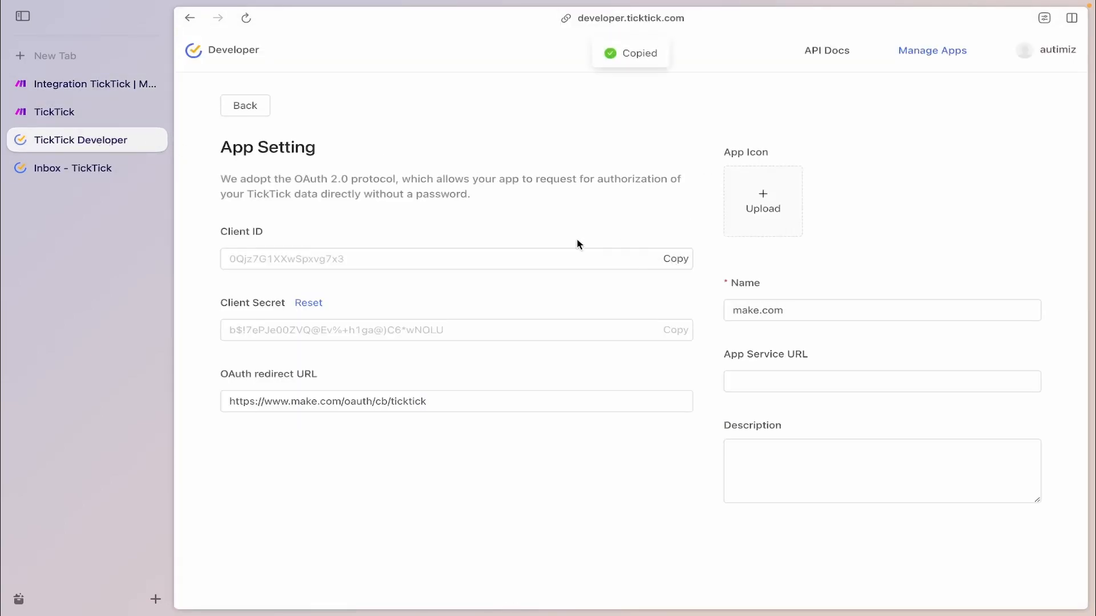
pyautogui.click(80, 85)
pyautogui.click(778, 170)
pyautogui.press('super+v')
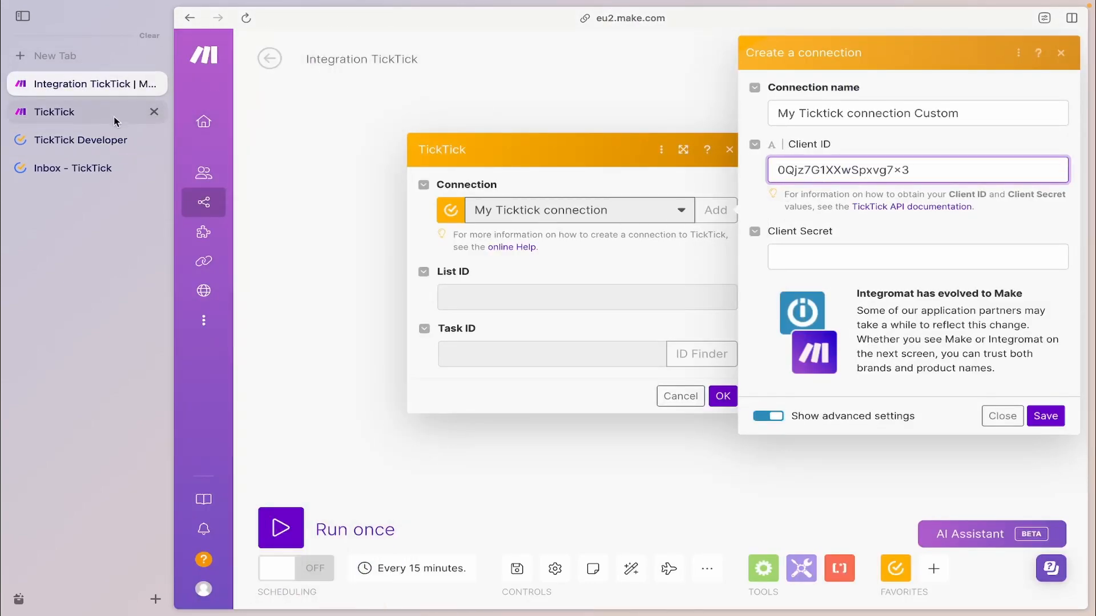
# Step: Copy the Client Secret from the TickTick Developer app settings into the connection's Client Secret field and save the connection
pyautogui.click(105, 142)
pyautogui.click(677, 331)
pyautogui.click(78, 80)
pyautogui.click(806, 261)
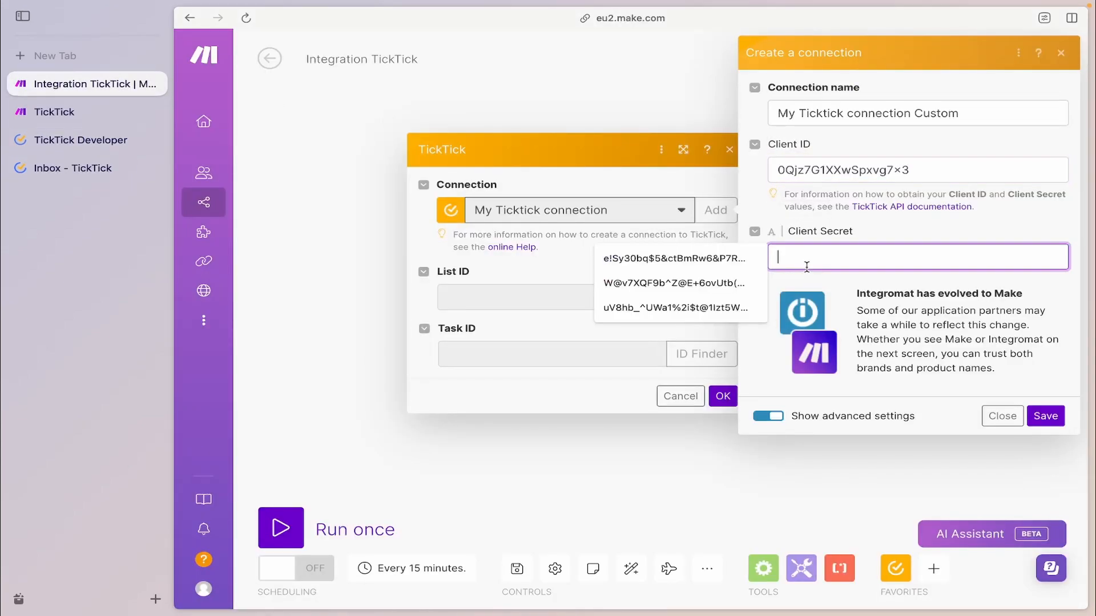
pyautogui.press('super+v')
pyautogui.click(1050, 413)
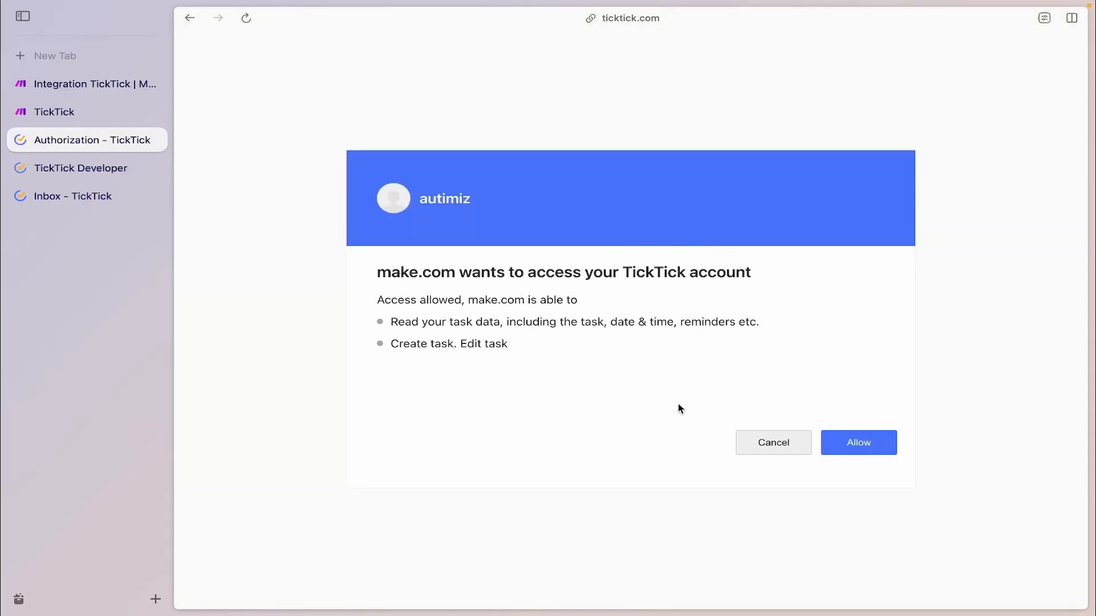
# Step: Allow make.com to access the TickTick account and close the Get a Task module's settings in Make
pyautogui.click(849, 453)
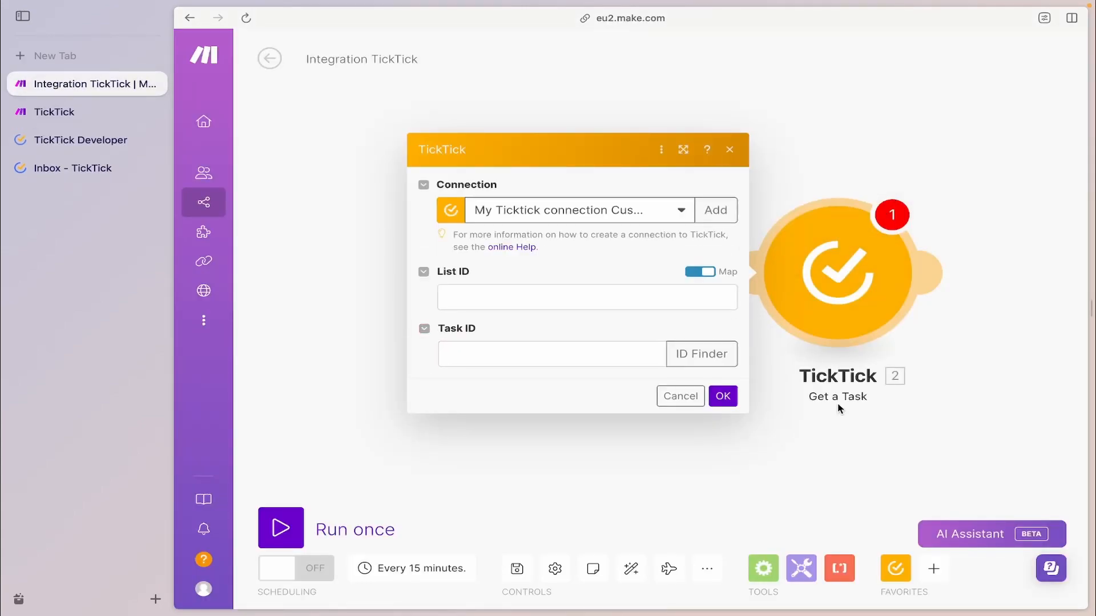
pyautogui.click(828, 445)
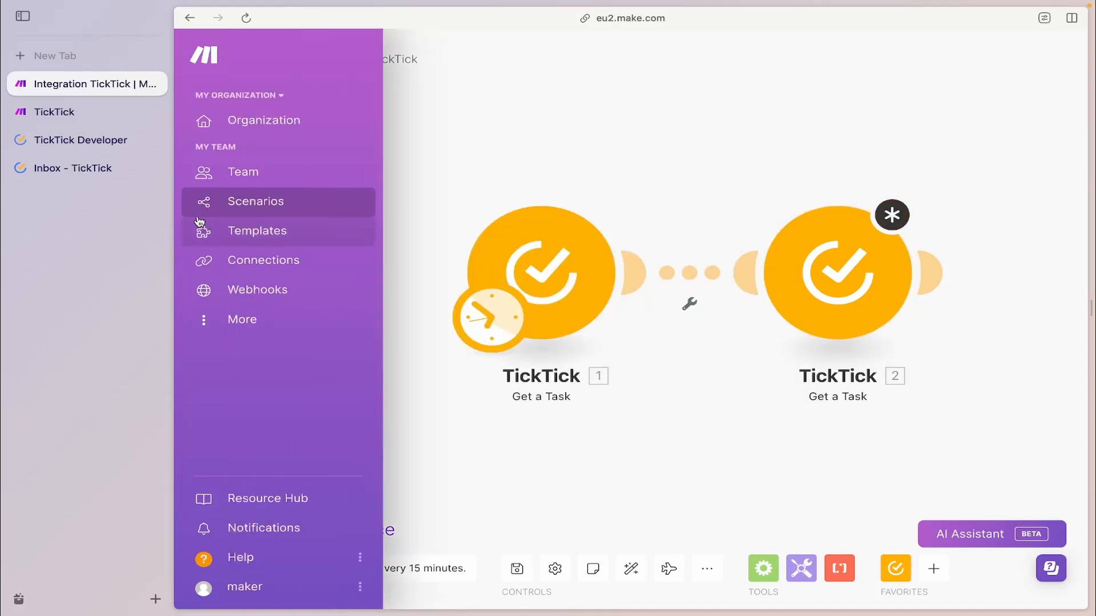
# Step: Check the app list in TickTick Developer, then the authorized apps under Integrations & Import in the reloaded TickTick web app's settings
pyautogui.click(80, 140)
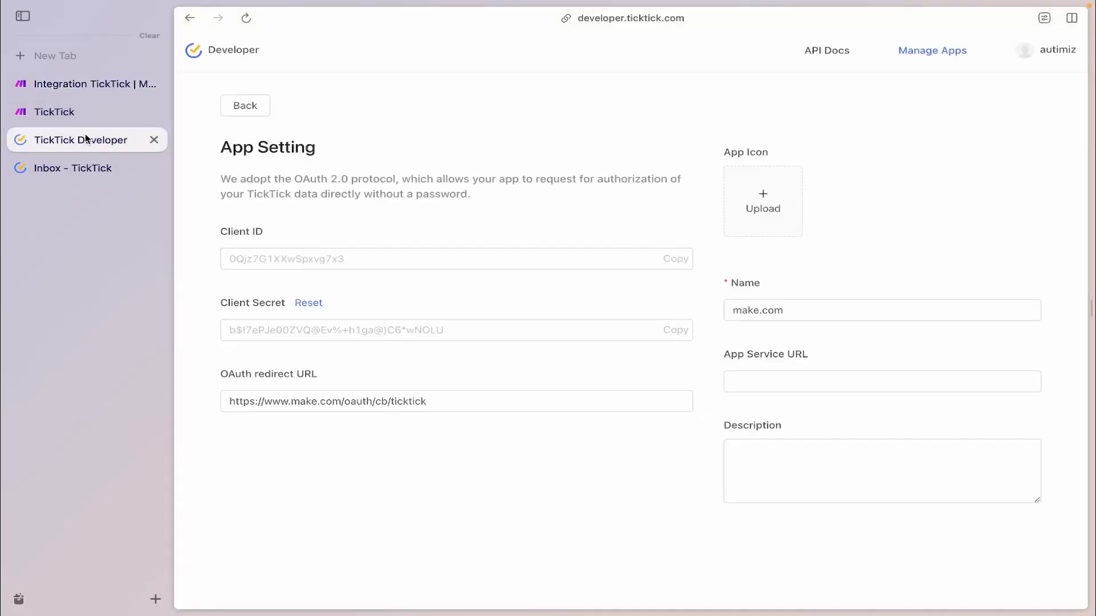
pyautogui.click(244, 107)
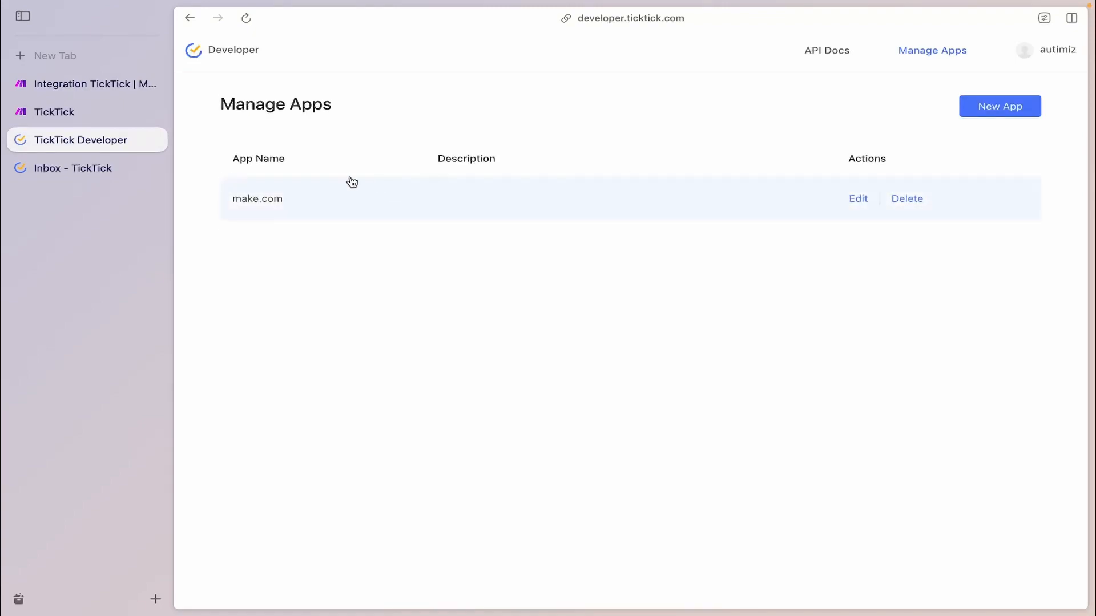
pyautogui.click(57, 167)
pyautogui.click(246, 19)
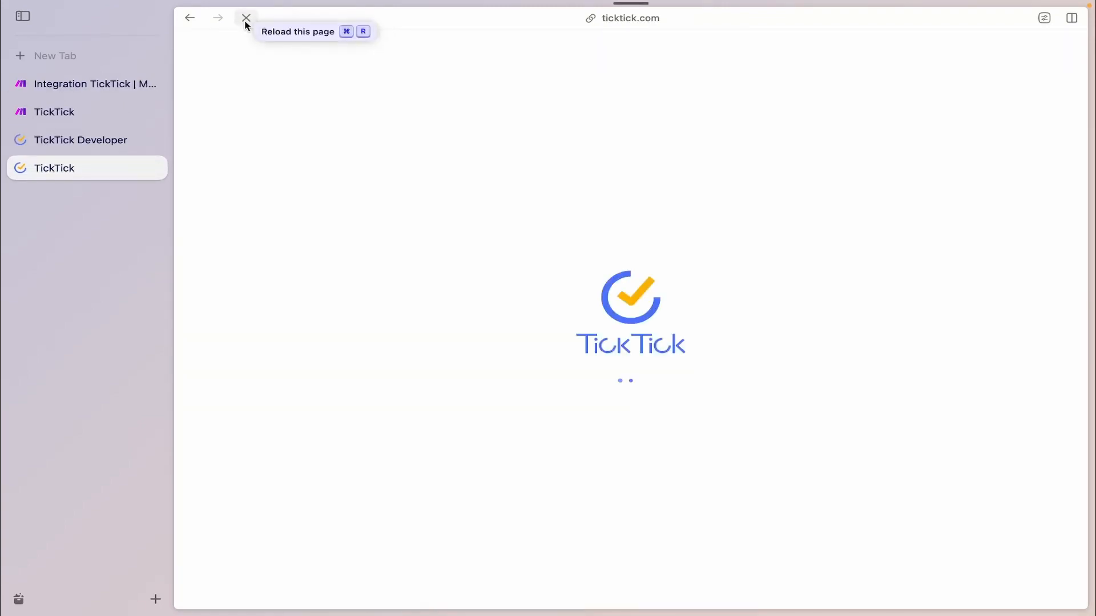
pyautogui.click(197, 56)
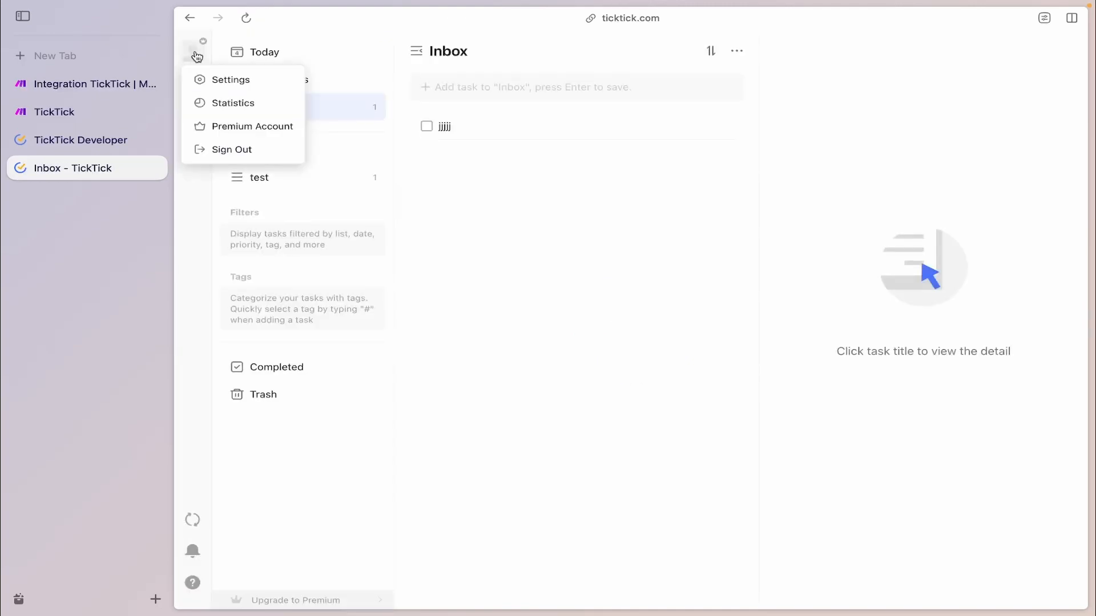
pyautogui.click(213, 80)
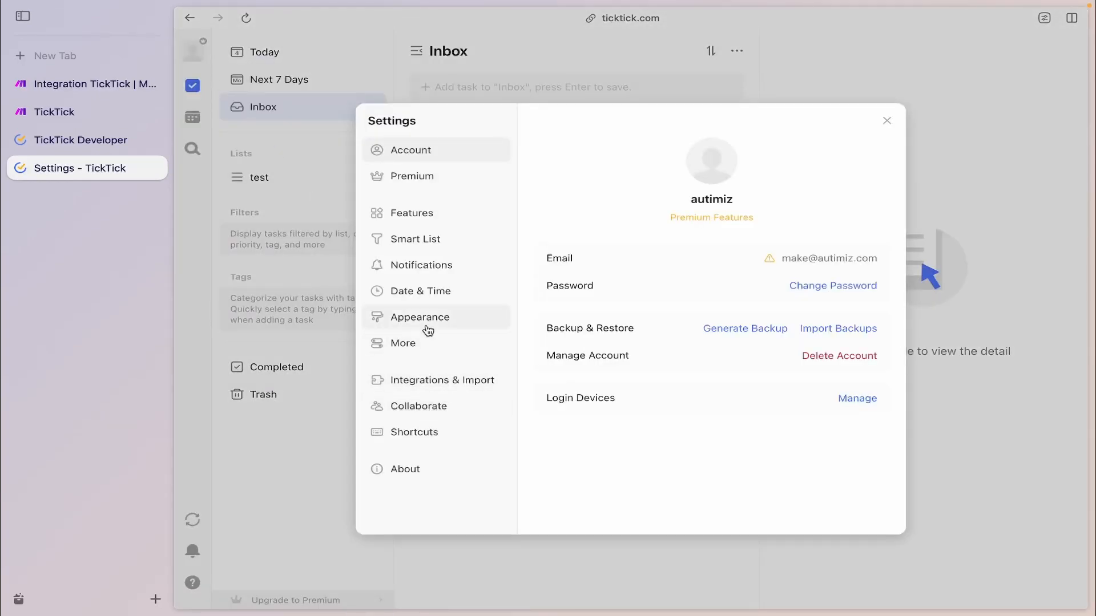
pyautogui.click(428, 380)
pyautogui.scroll(-5, 666, 441)
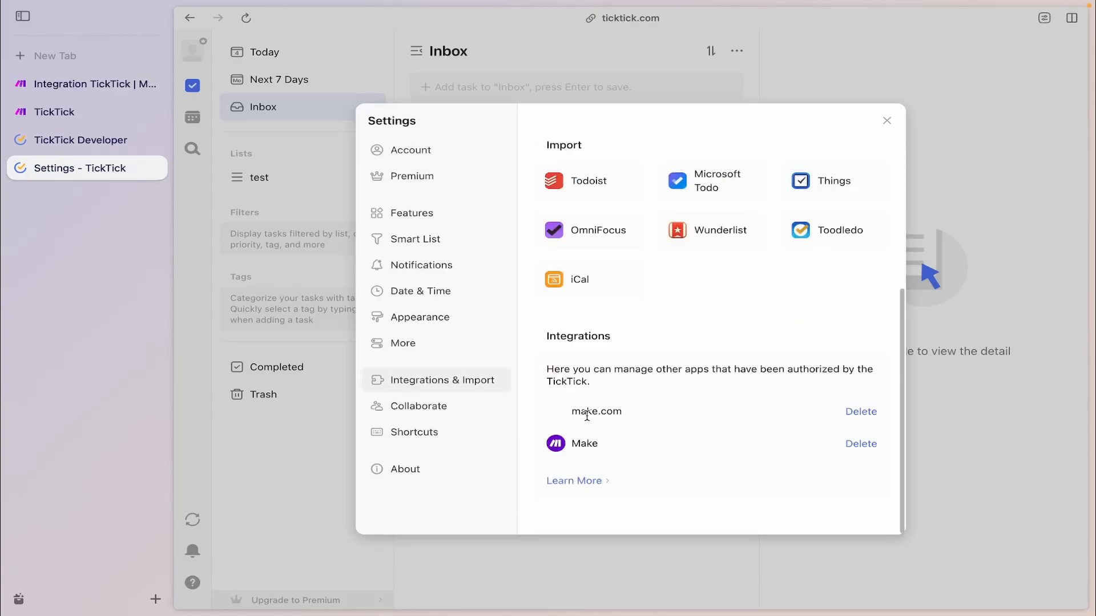
pyautogui.moveTo(572, 416); pyautogui.dragTo(621, 415)
pyautogui.moveTo(572, 443); pyautogui.dragTo(611, 448)
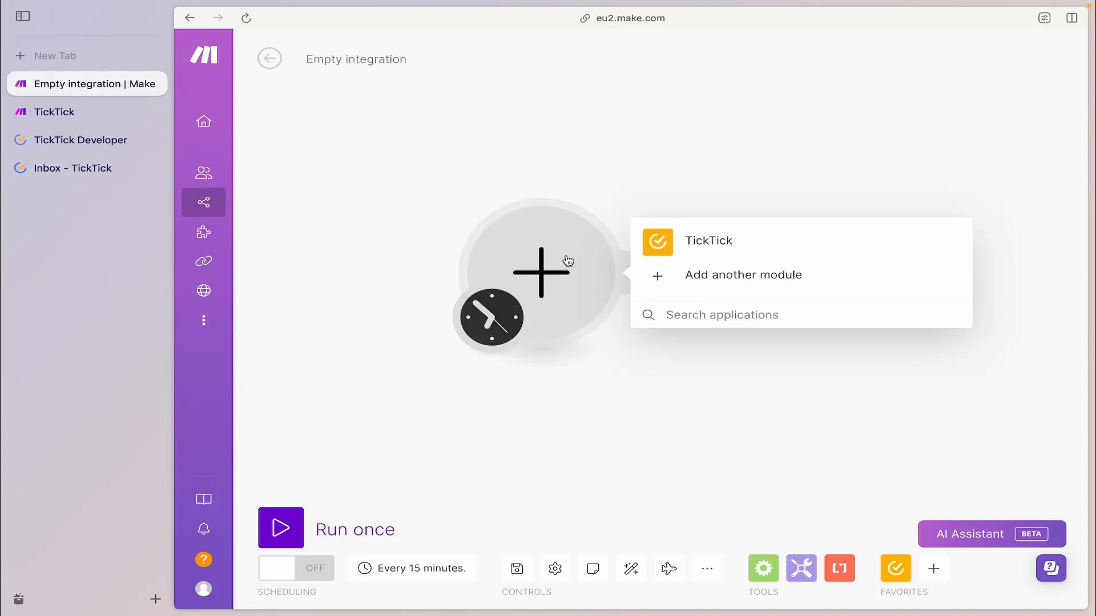
# Step: Add a TickTick Create a Task module with title TaskTestNumber1 and content "This is a task for testing" to the empty Make scenario
pyautogui.click(660, 242)
pyautogui.click(721, 109)
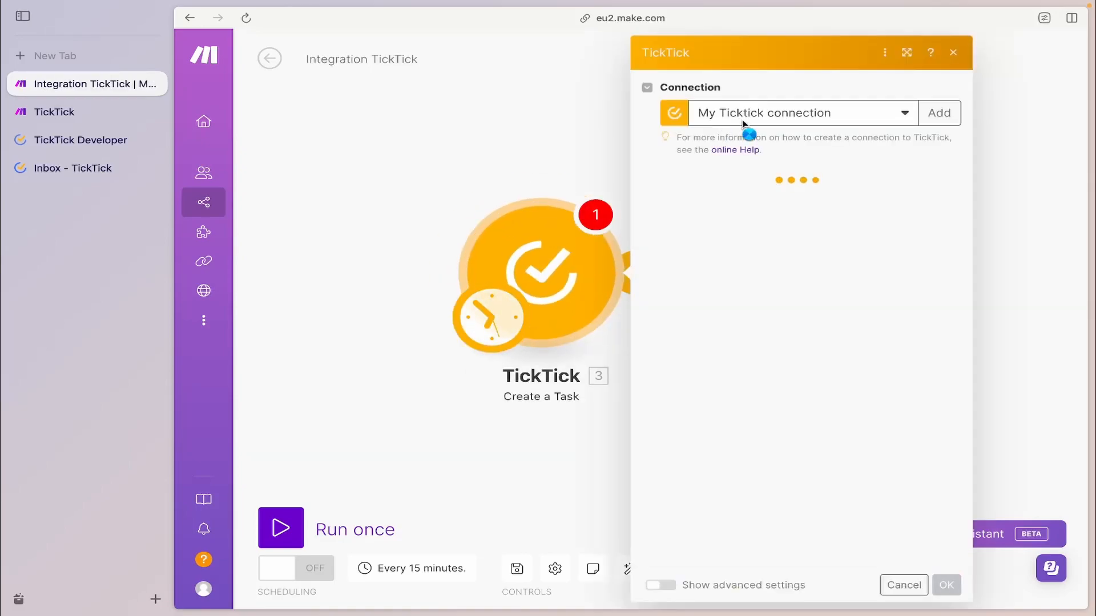
pyautogui.click(737, 196)
pyautogui.write('TaskTestNumber1')
pyautogui.click(760, 312)
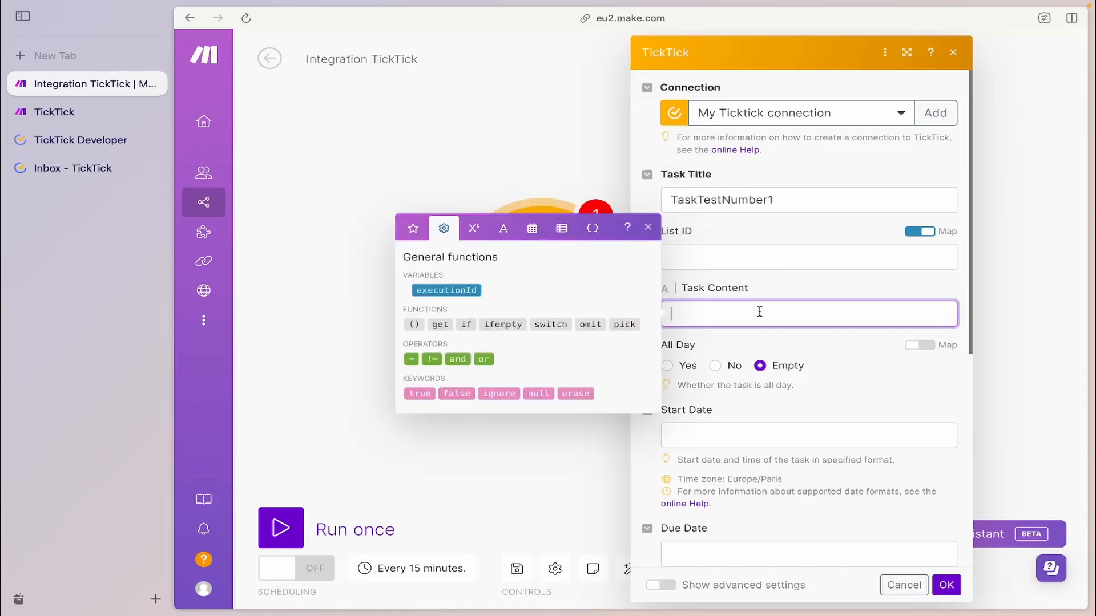
pyautogui.write('This is a task for testing')
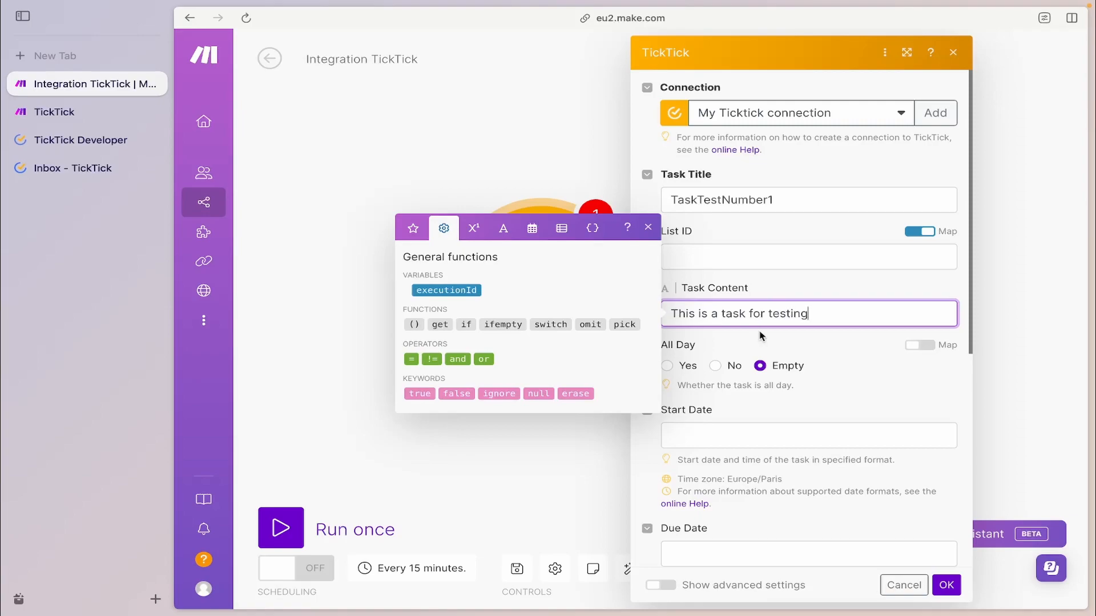
# Step: Set the task's priority to Medium, show the module's advanced settings and confirm the module
pyautogui.click(868, 396)
pyautogui.scroll(-5, 900, 379)
pyautogui.scroll(-1, 788, 285)
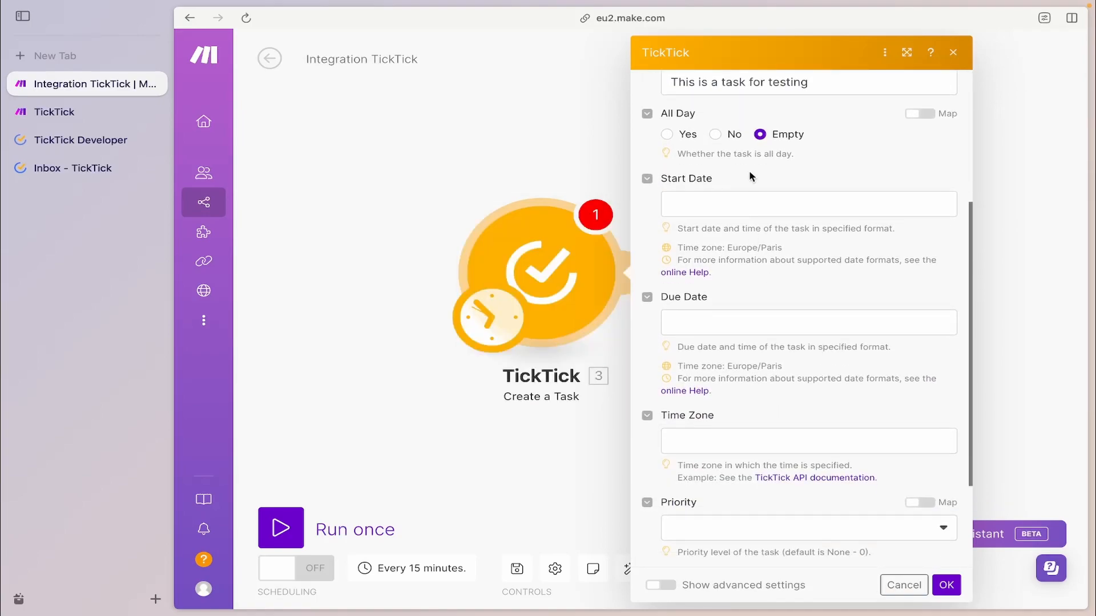
pyautogui.scroll(-2, 736, 400)
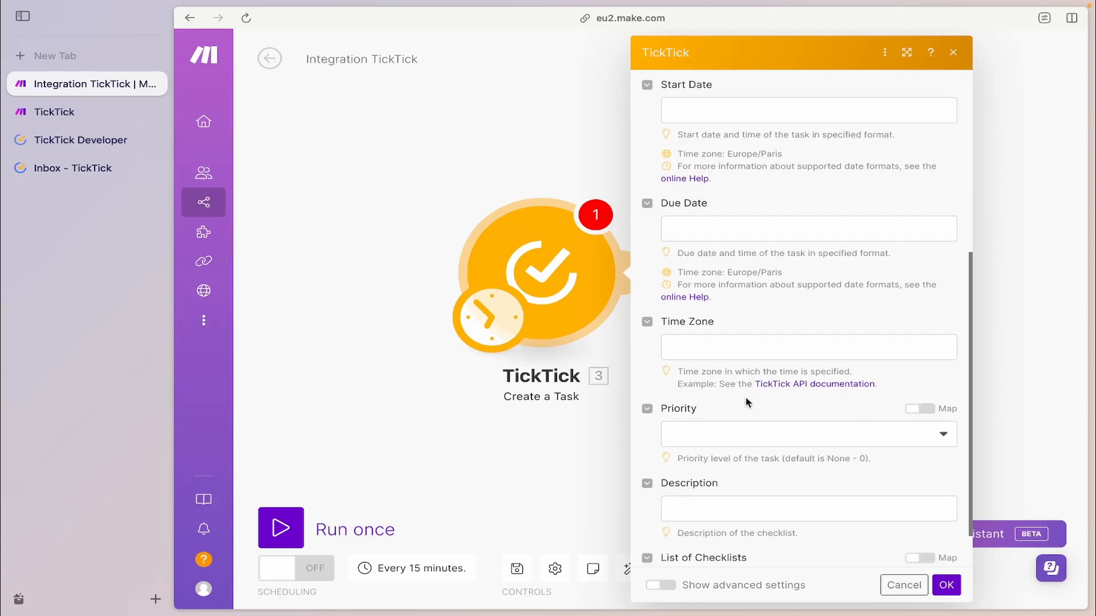
pyautogui.scroll(-2, 747, 400)
pyautogui.click(766, 387)
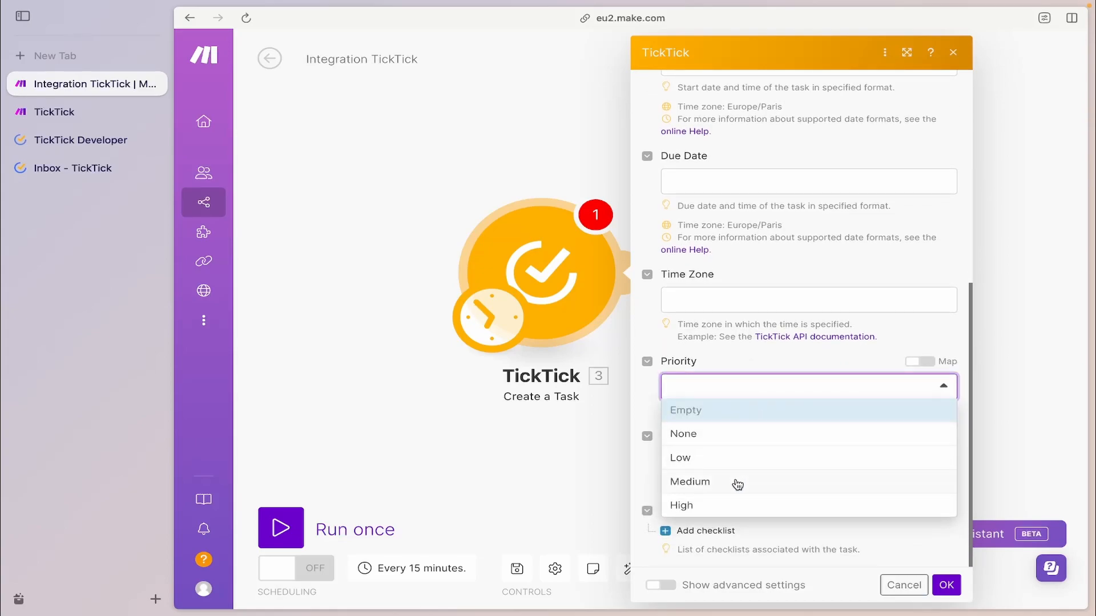
pyautogui.click(737, 482)
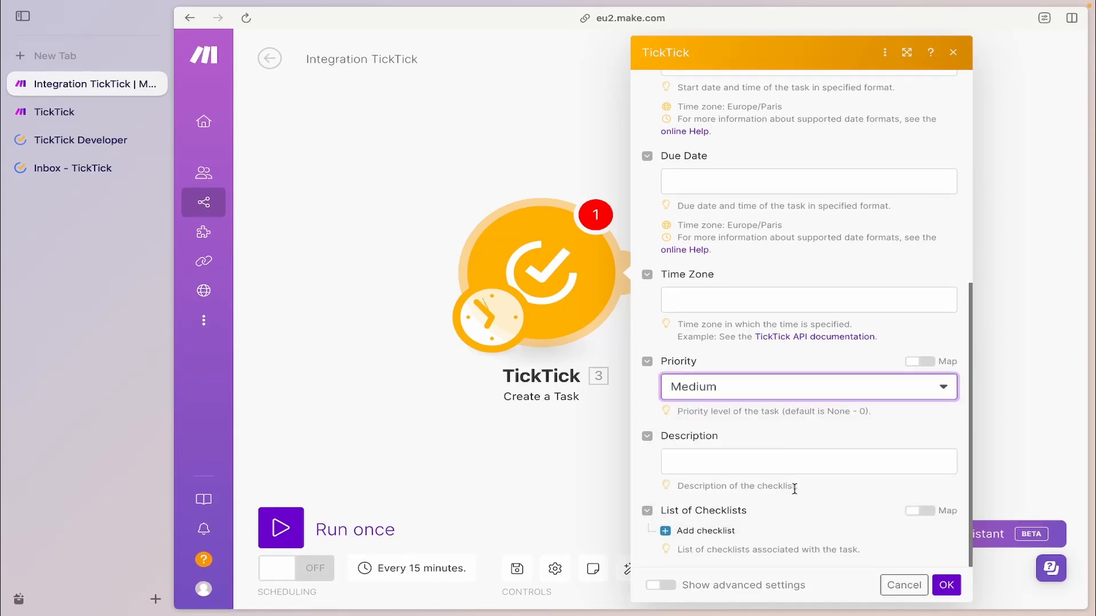
pyautogui.click(661, 585)
pyautogui.scroll(-4, 793, 422)
pyautogui.scroll(-3, 793, 421)
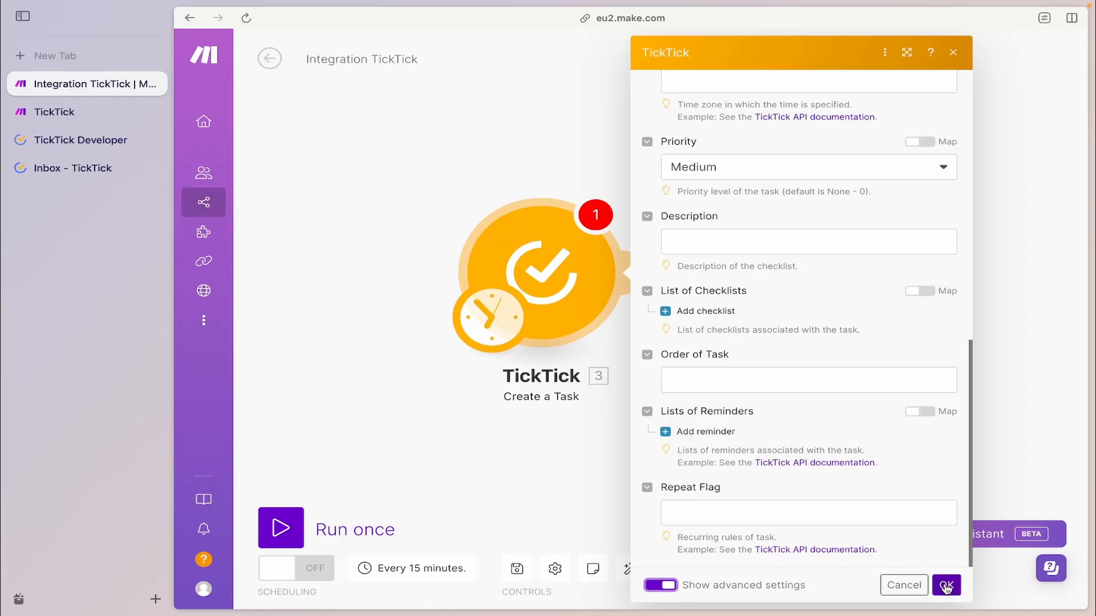
pyautogui.click(947, 587)
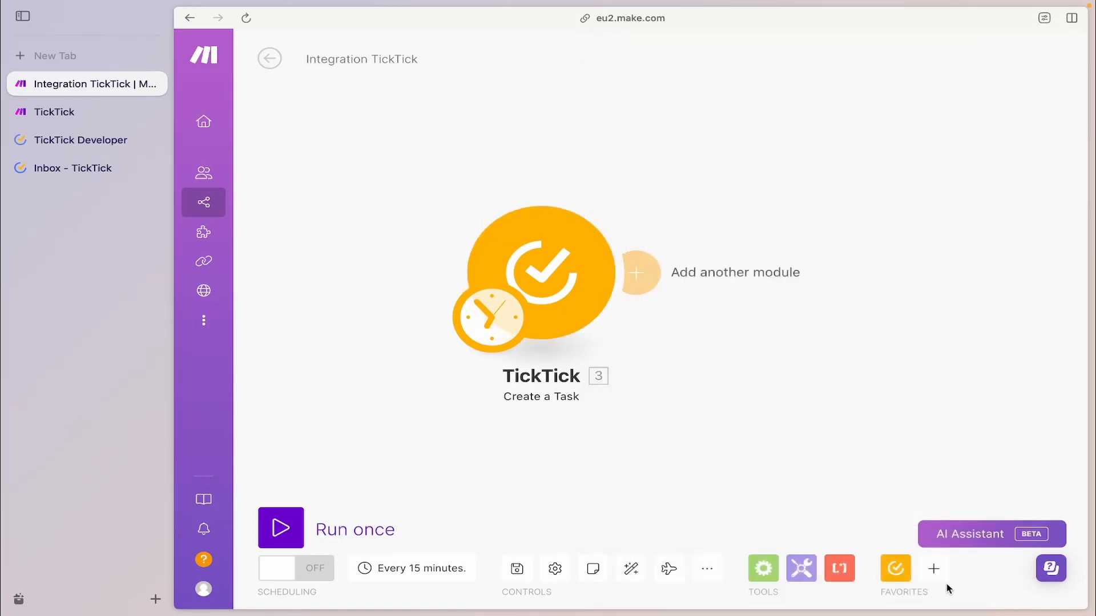
# Step: Run the scenario once and open the Create a Task module's execution details
pyautogui.click(306, 529)
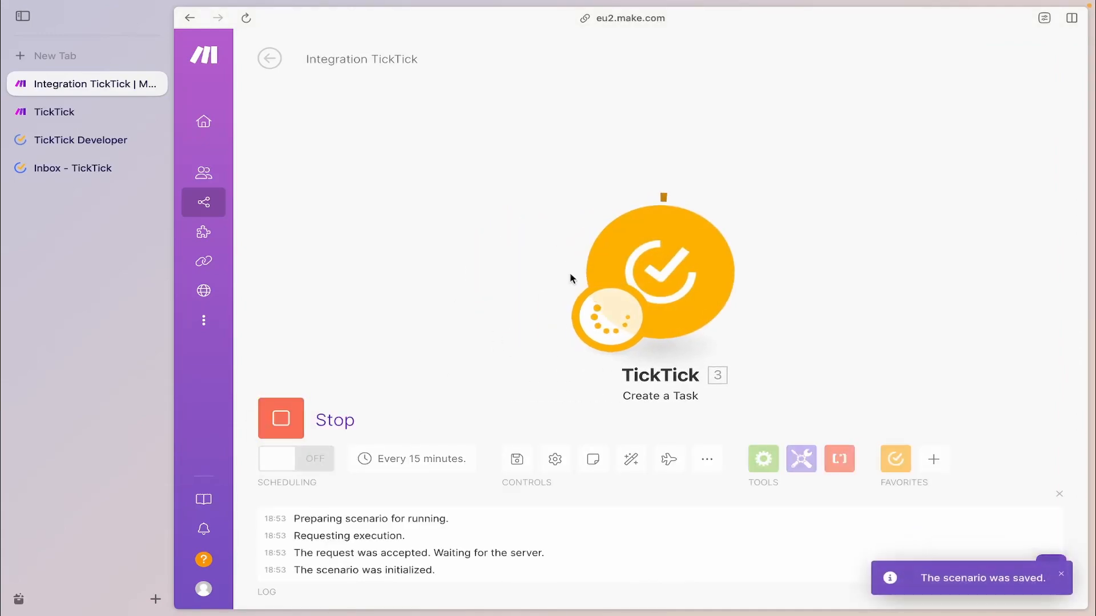
pyautogui.click(775, 199)
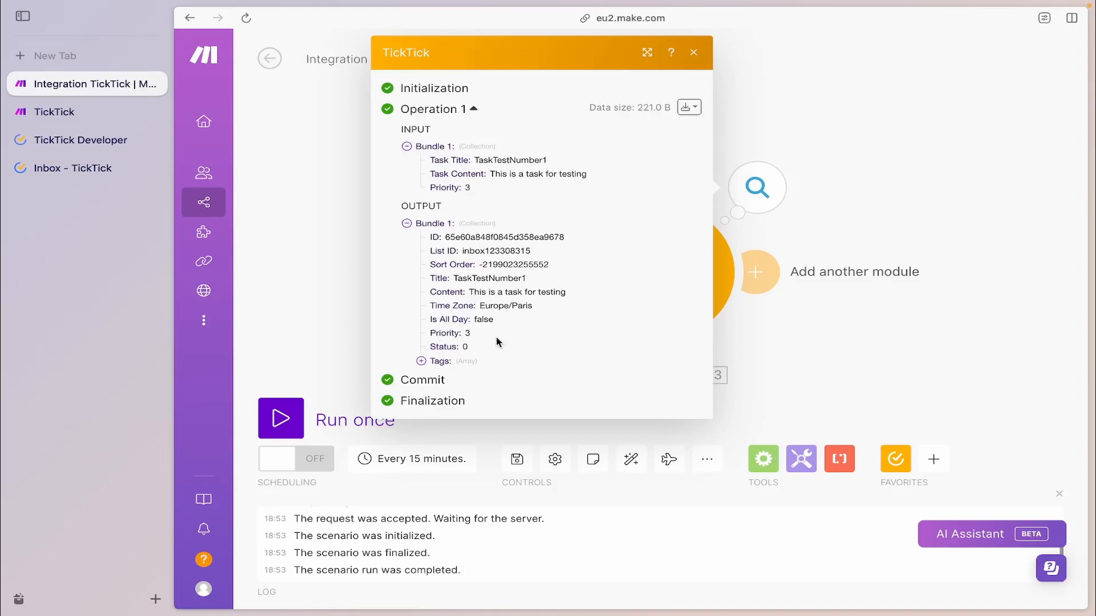
# Step: Sync the TickTick Inbox and check the content and priority of the task TaskTestNumber1
pyautogui.click(106, 169)
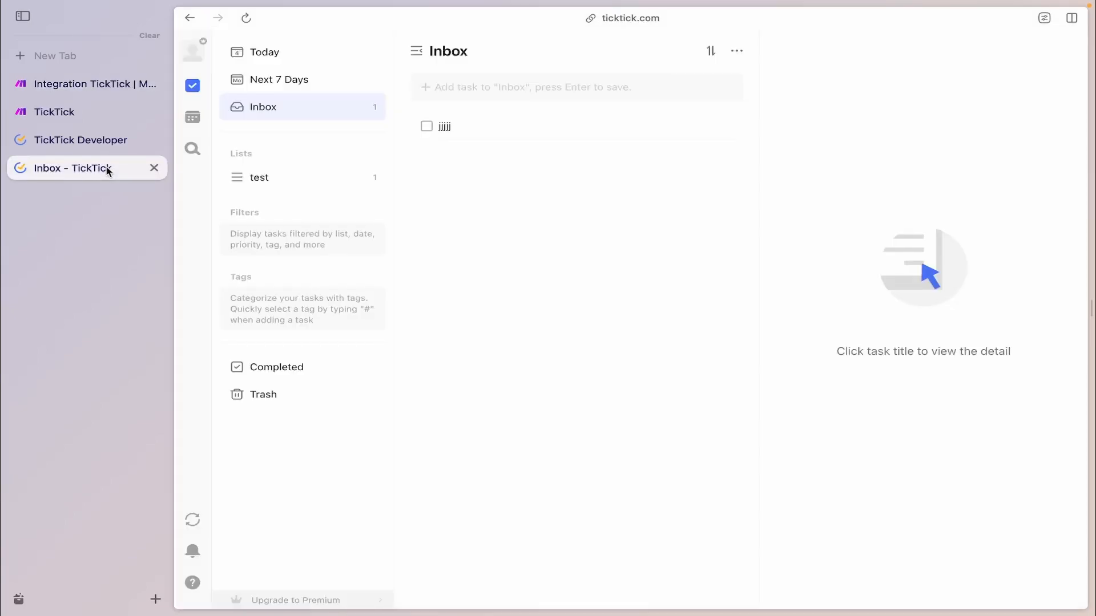
pyautogui.click(194, 521)
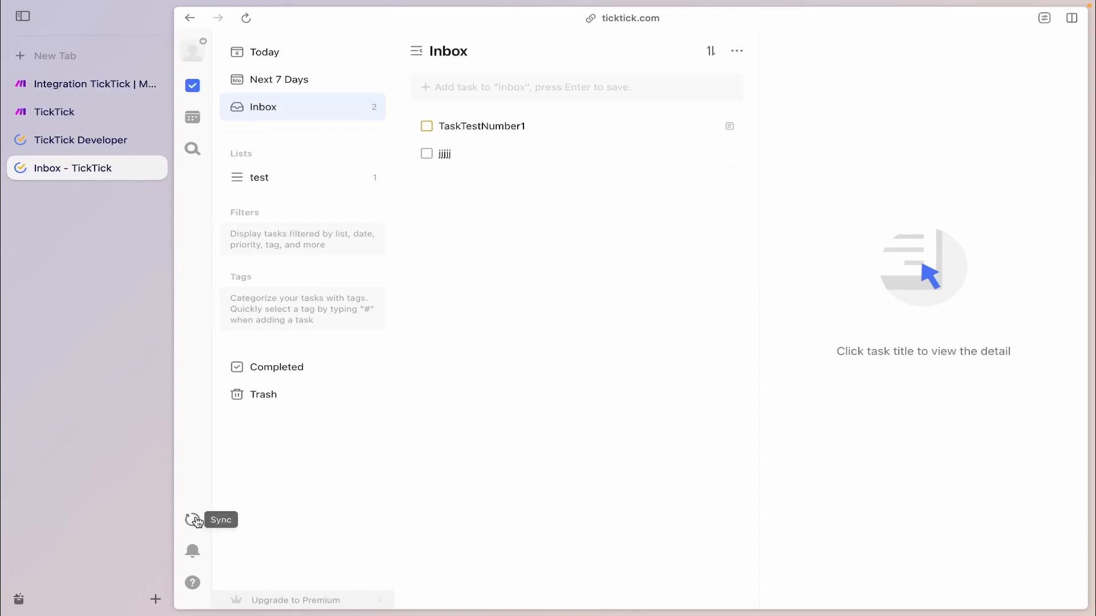
pyautogui.click(541, 124)
pyautogui.click(1065, 50)
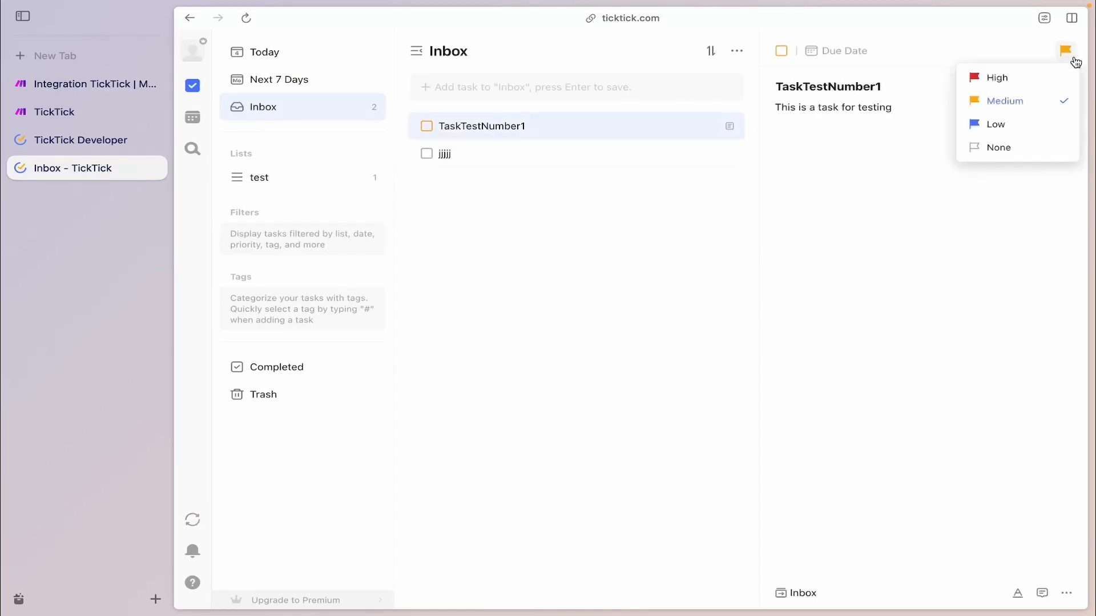
pyautogui.click(986, 200)
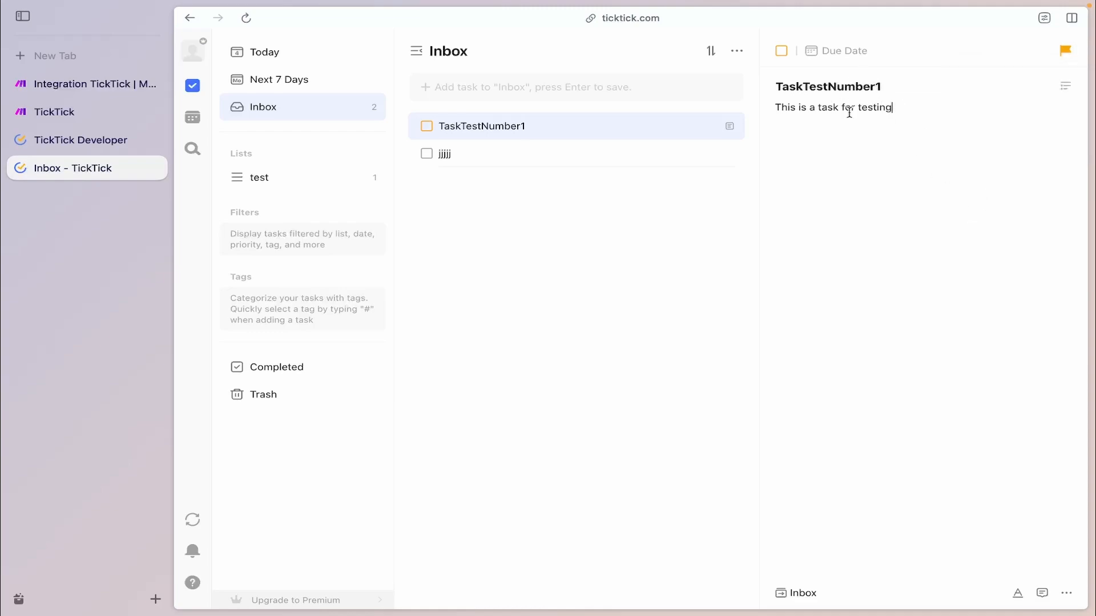
# Step: In the Make scenario, replace the Create a Task module with TickTick Update a Task and examine its List ID and Task ID fields
pyautogui.click(85, 84)
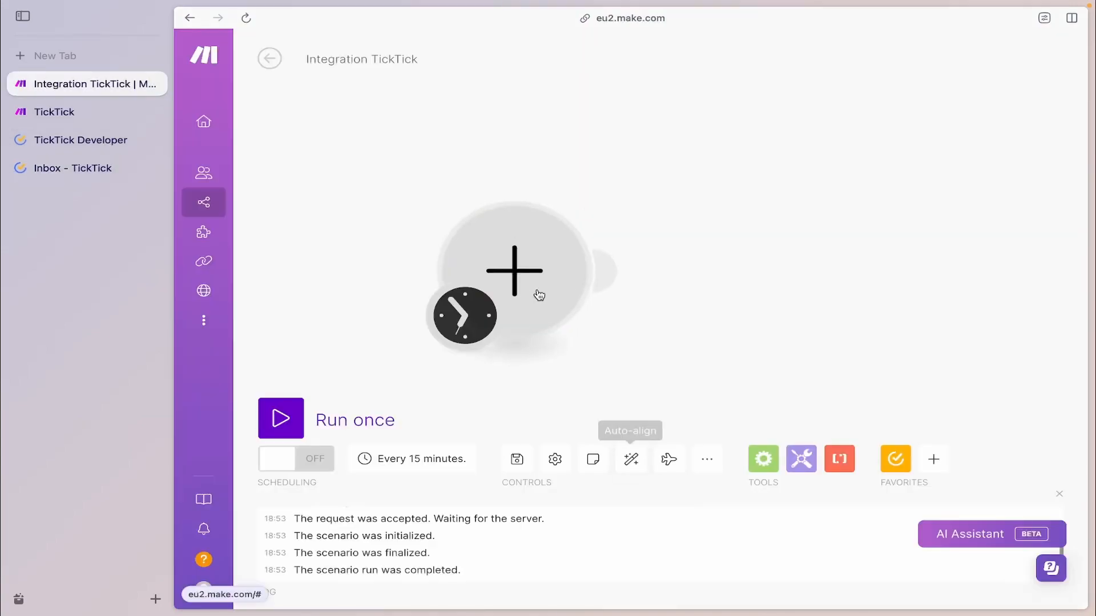
pyautogui.click(533, 276)
pyautogui.click(679, 251)
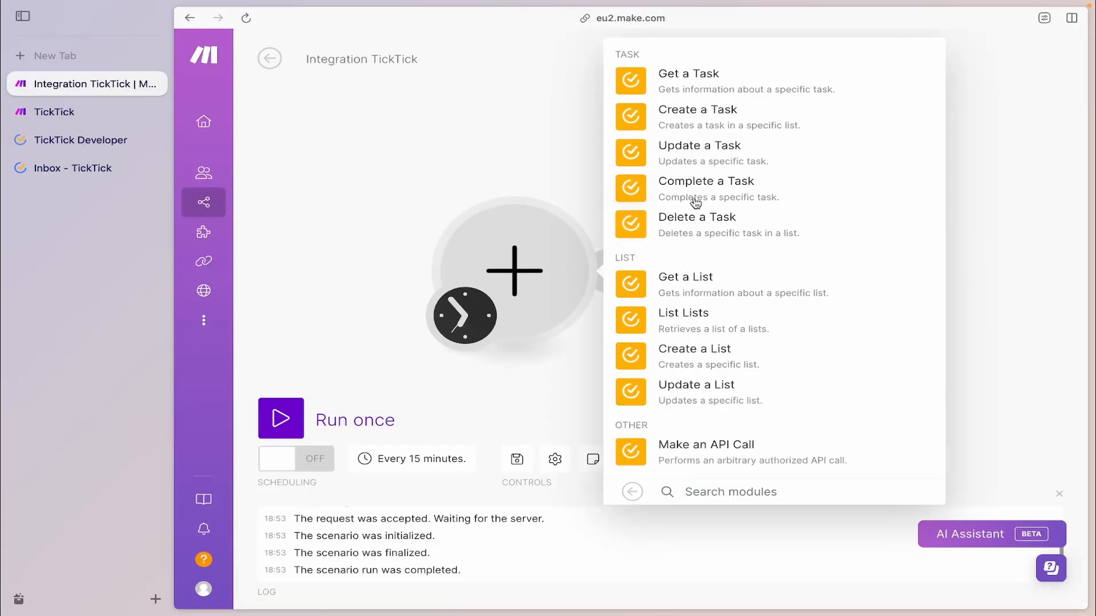
pyautogui.click(696, 164)
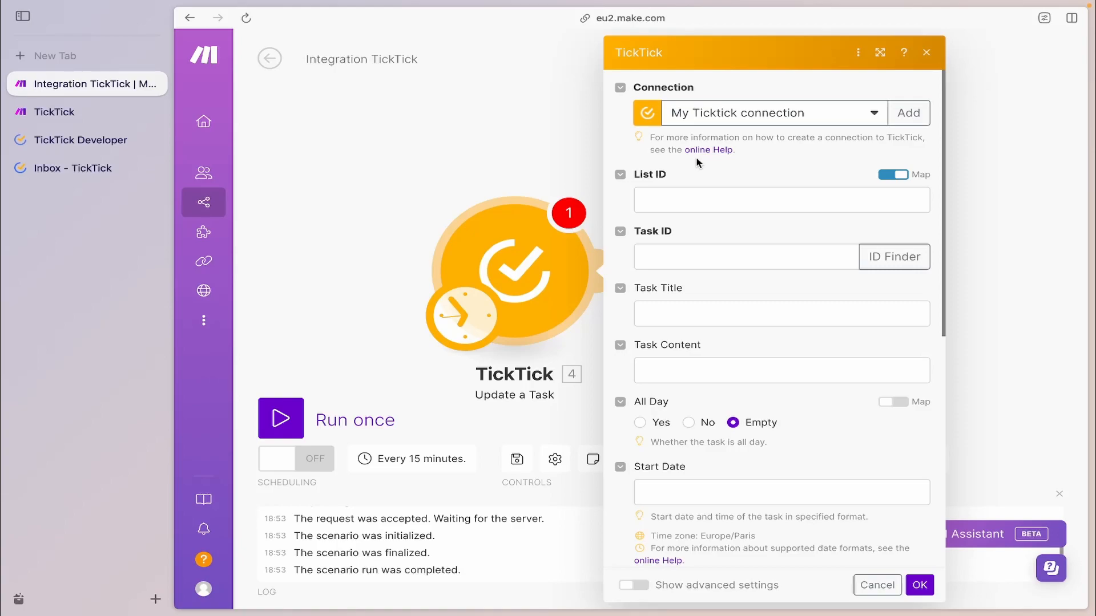
pyautogui.click(707, 200)
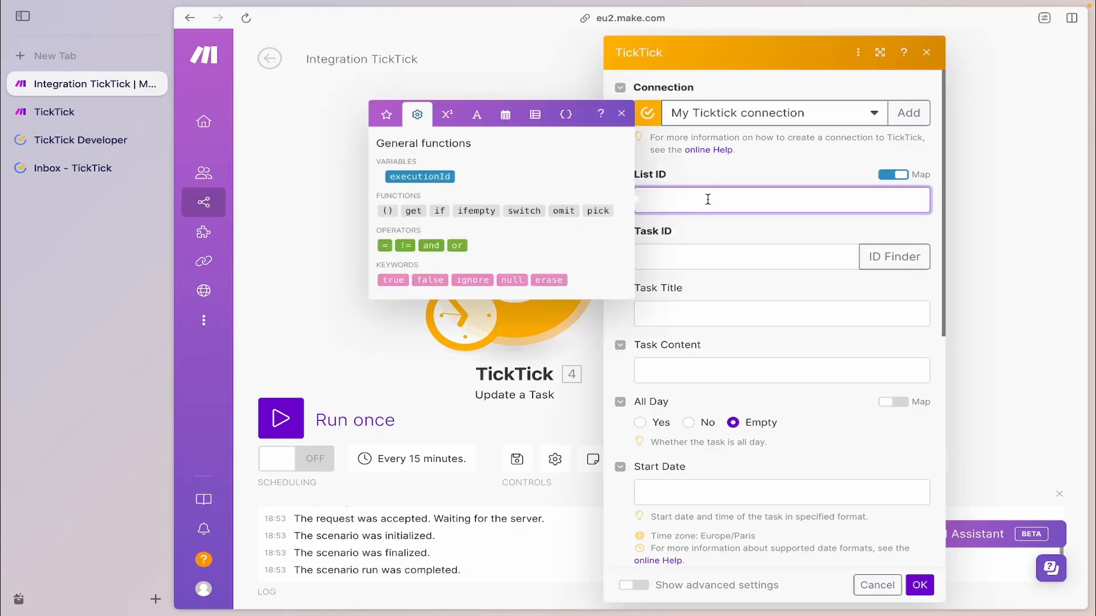
pyautogui.click(715, 257)
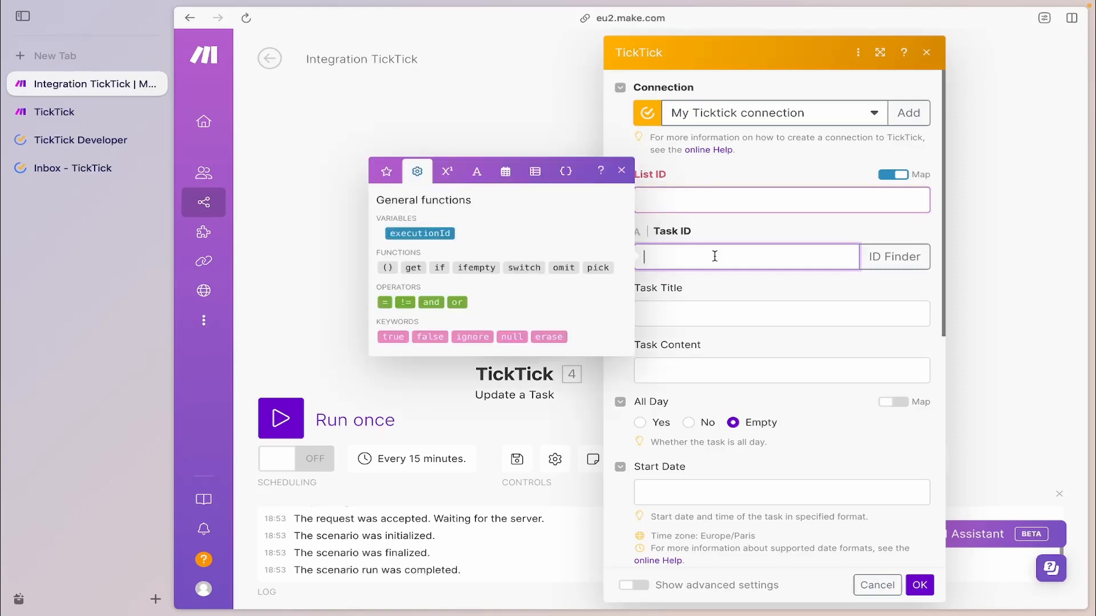
pyautogui.click(821, 245)
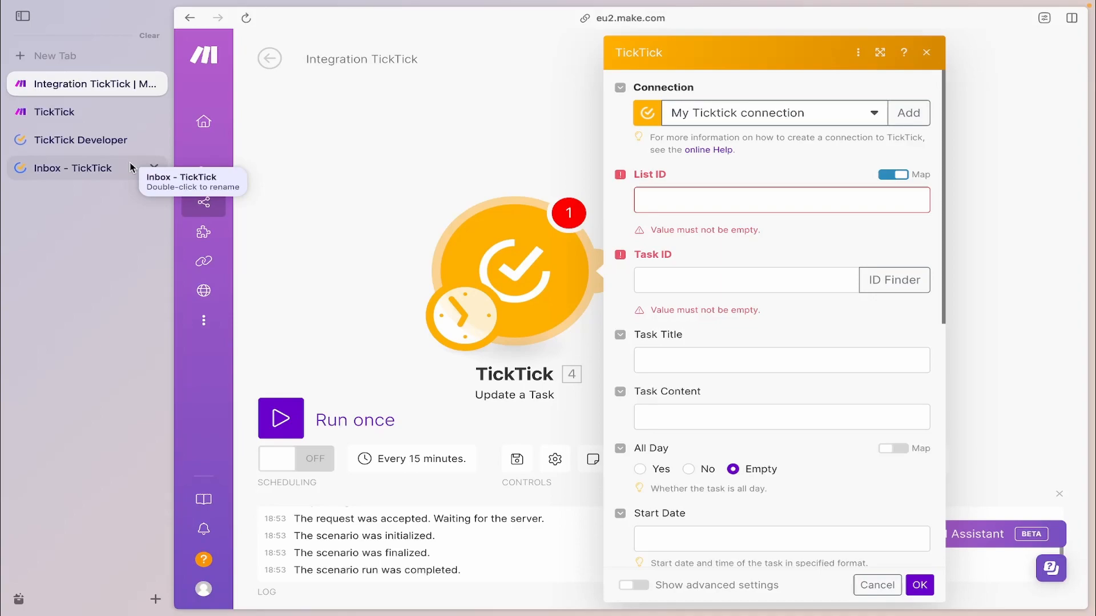
# Step: Open the TickTick Open API documentation by removing "manage" from the TickTick Developer page's address
pyautogui.click(100, 147)
pyautogui.click(657, 18)
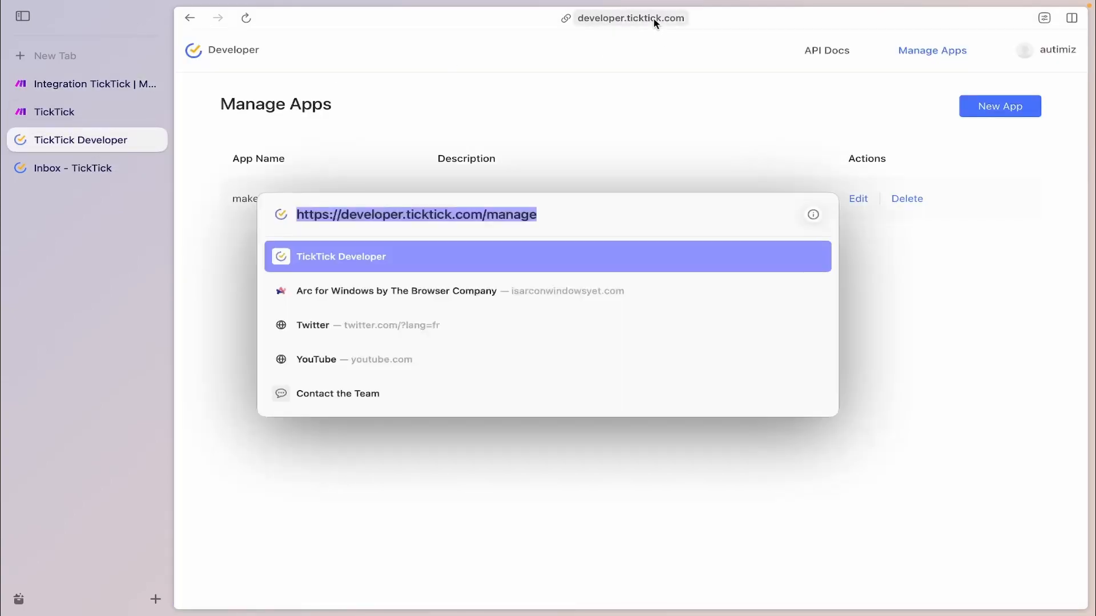
pyautogui.click(461, 216)
pyautogui.doubleClick(498, 217)
pyautogui.press('BackSpace')
pyautogui.press('Return')
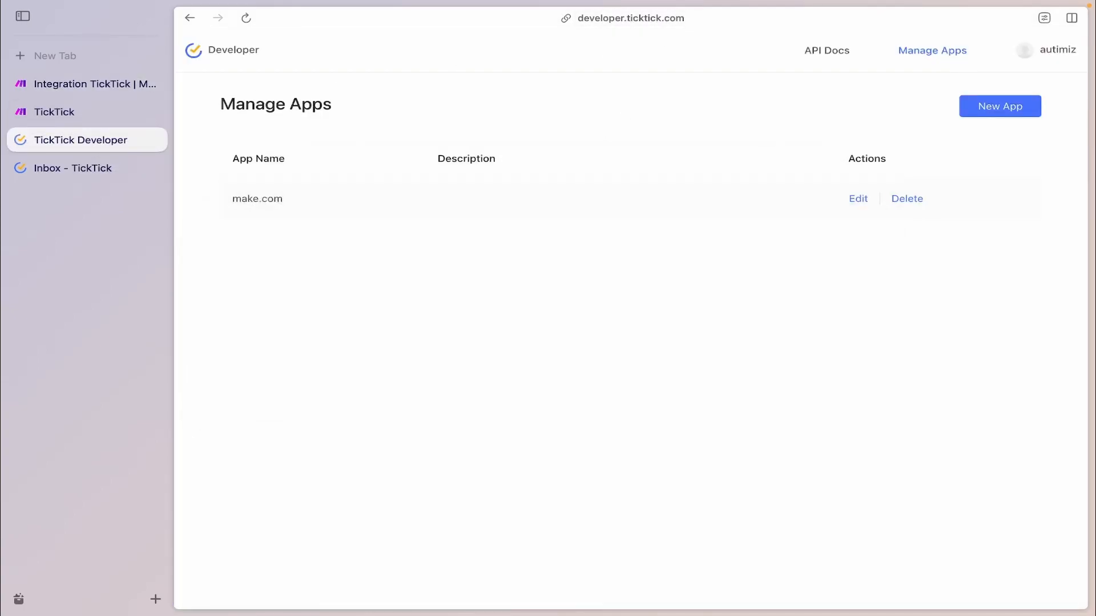
pyautogui.scroll(-1, 628, 251)
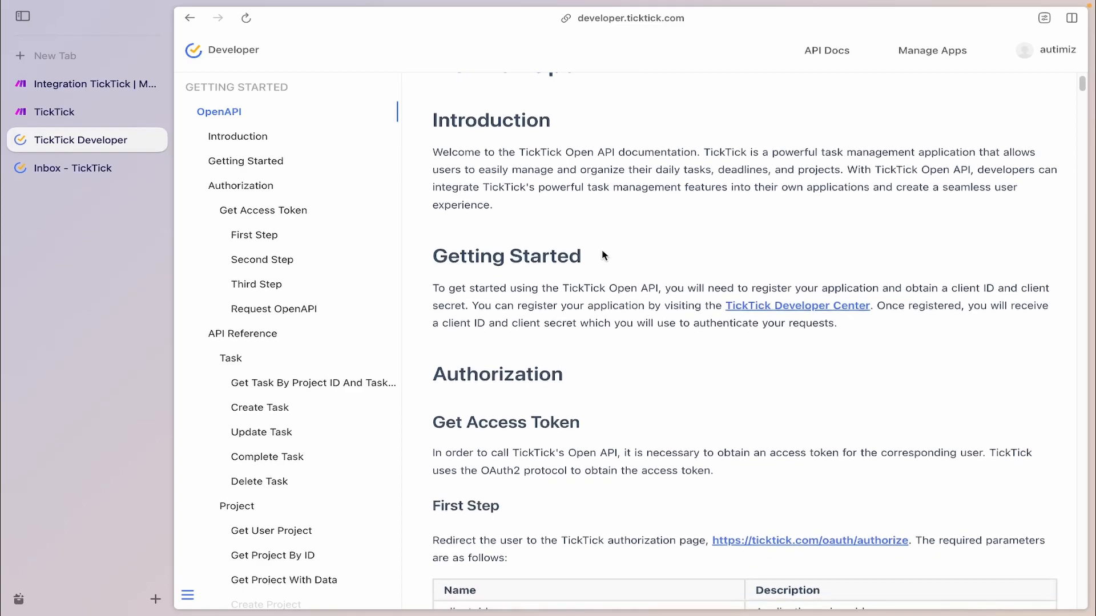
# Step: Examine the required id and projectId parameters in the Update Task section of the API reference
pyautogui.click(262, 433)
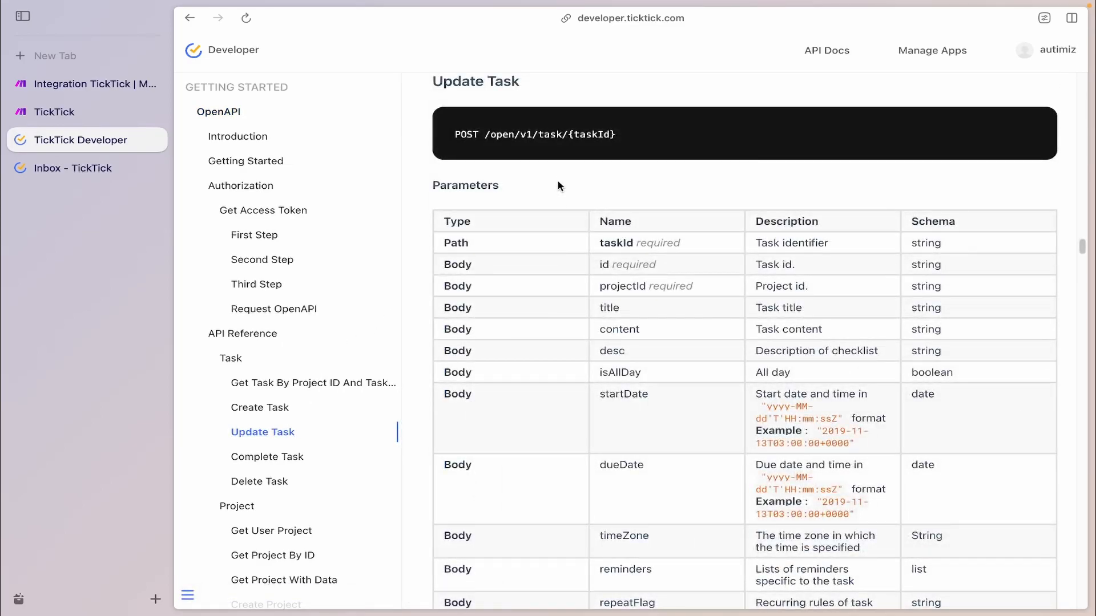
pyautogui.moveTo(604, 265); pyautogui.dragTo(665, 268)
pyautogui.moveTo(600, 286); pyautogui.dragTo(694, 289)
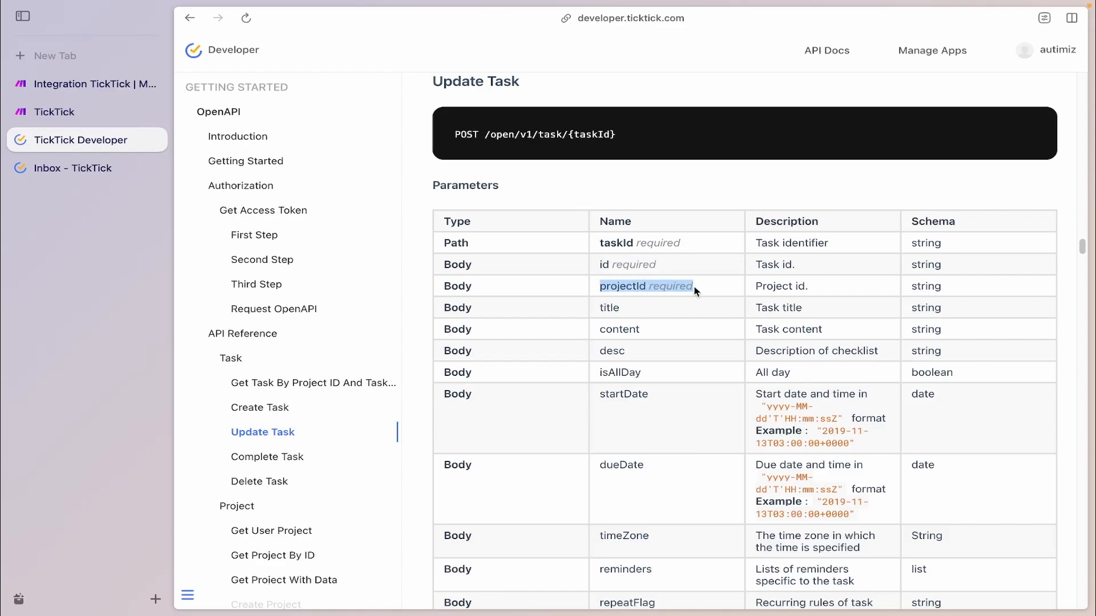
# Step: Copy the link of TaskTestNumber1 from the TickTick Inbox and paste it into a new browser tab's address field
pyautogui.click(691, 286)
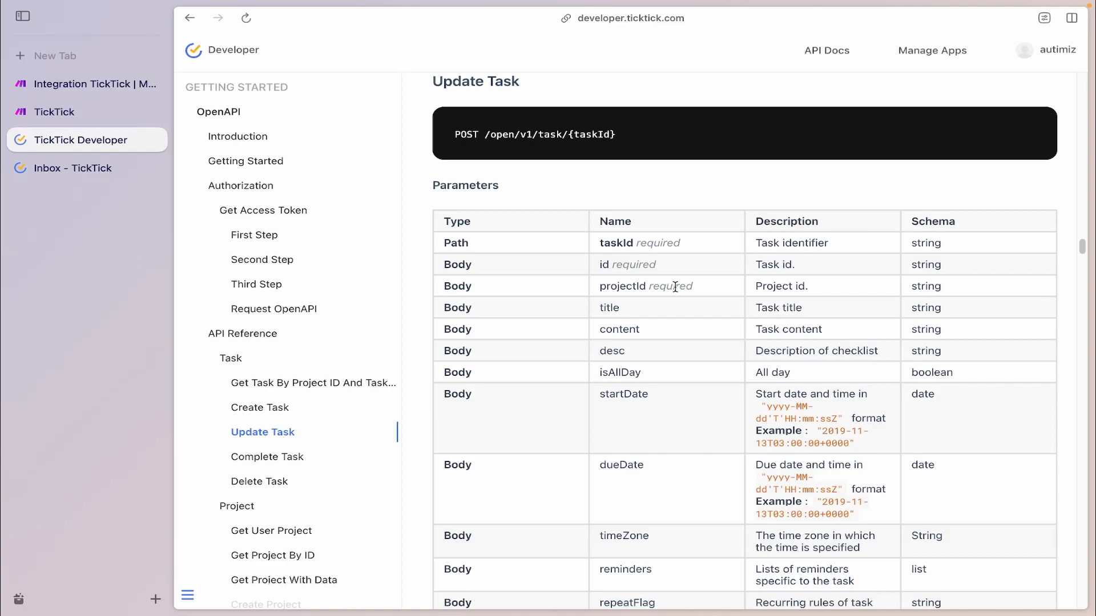
pyautogui.hotkey('ctrl', 'Tab')
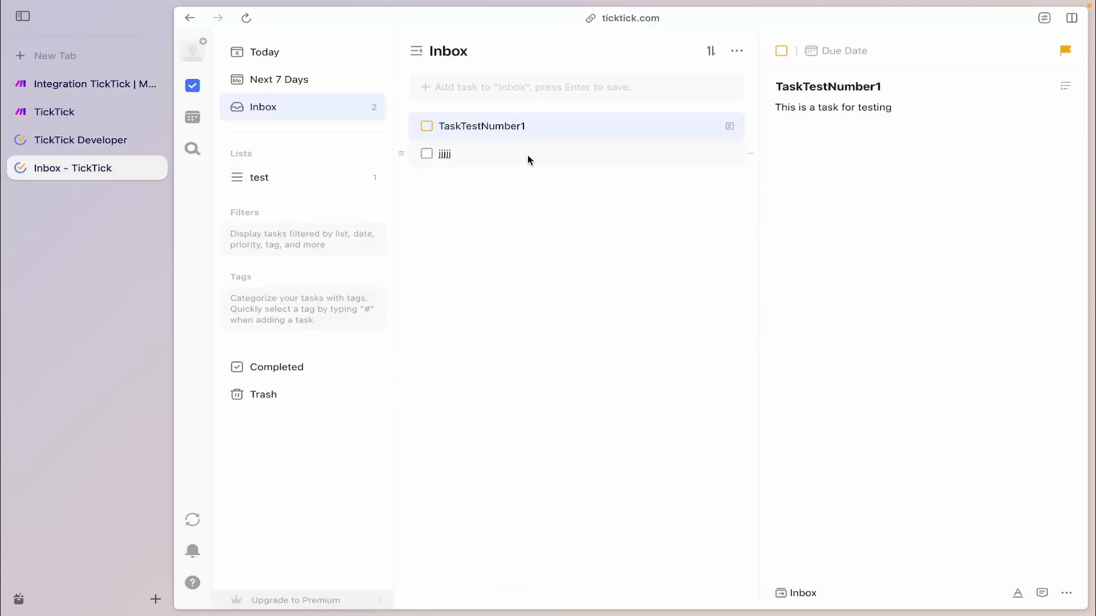
pyautogui.rightClick(556, 125)
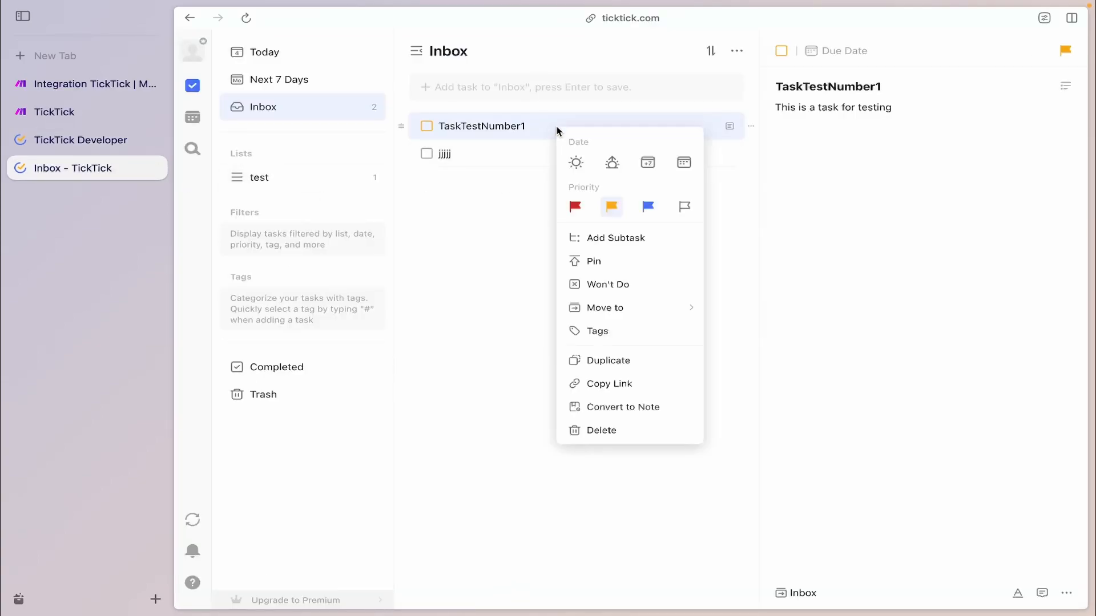
pyautogui.click(628, 389)
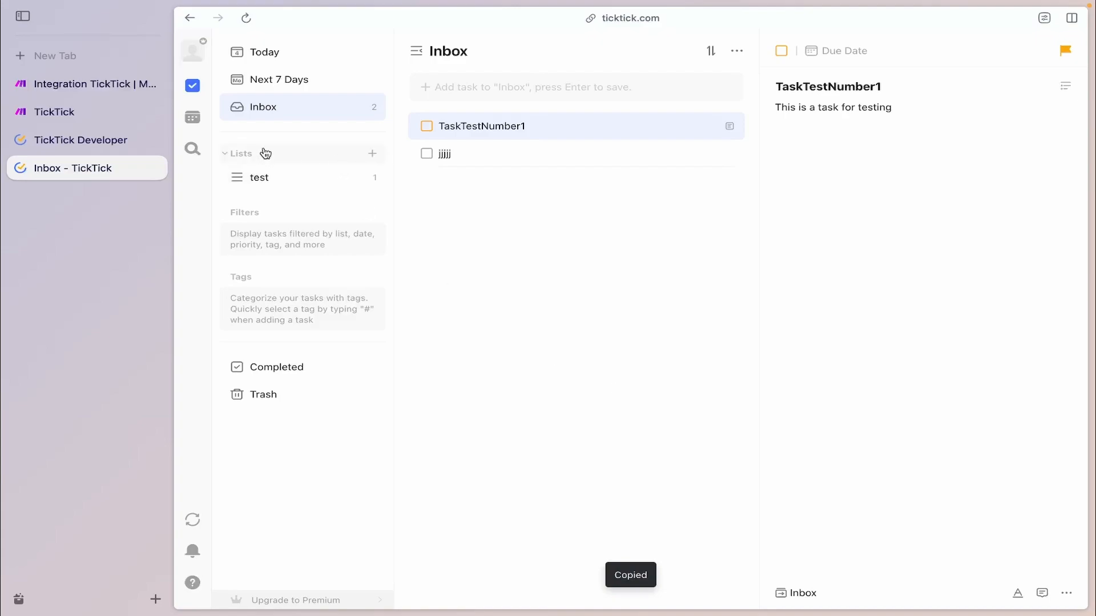
pyautogui.click(76, 62)
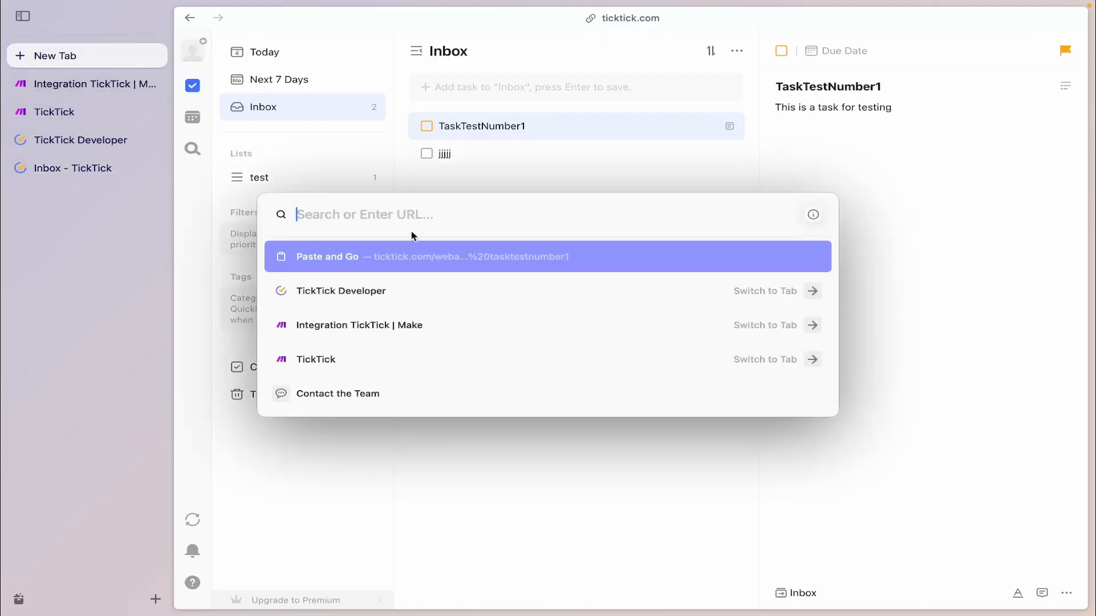
pyautogui.press('super+v')
# Step: Examine the pasted TaskTestNumber1 link to identify its inbox and task ID parts
pyautogui.moveTo(493, 212); pyautogui.dragTo(254, 214)
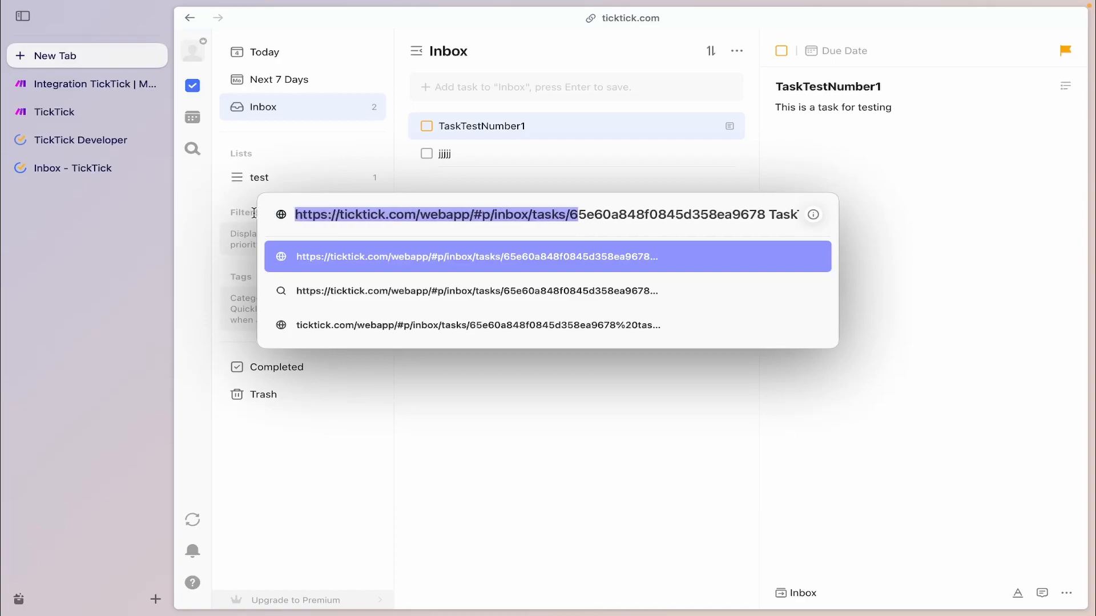
pyautogui.doubleClick(637, 215)
pyautogui.click(612, 215)
pyautogui.moveTo(594, 216); pyautogui.dragTo(725, 215)
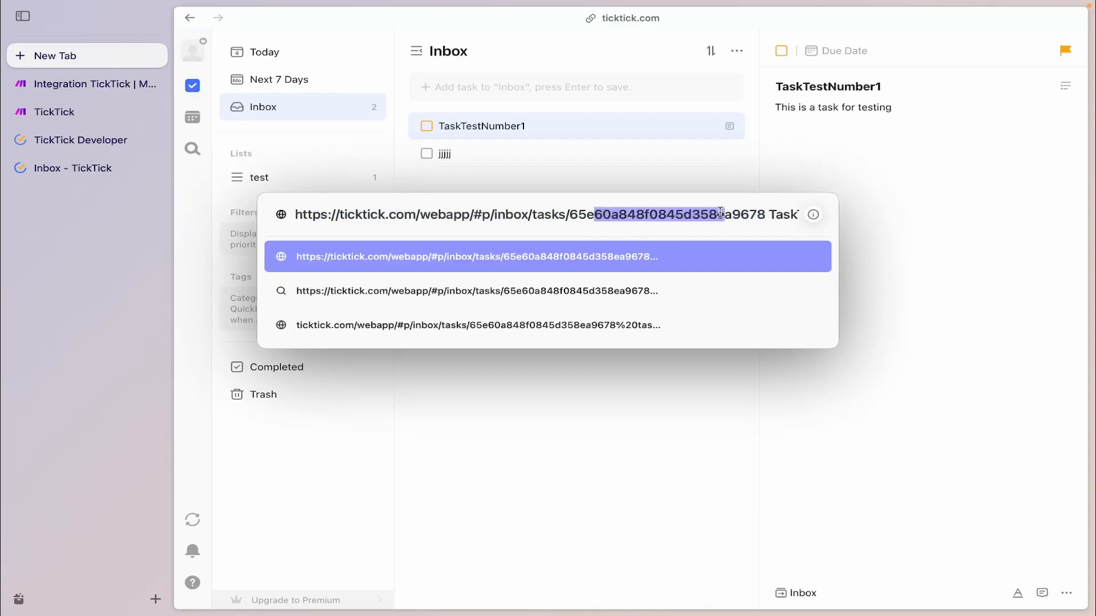
pyautogui.doubleClick(669, 214)
pyautogui.click(623, 216)
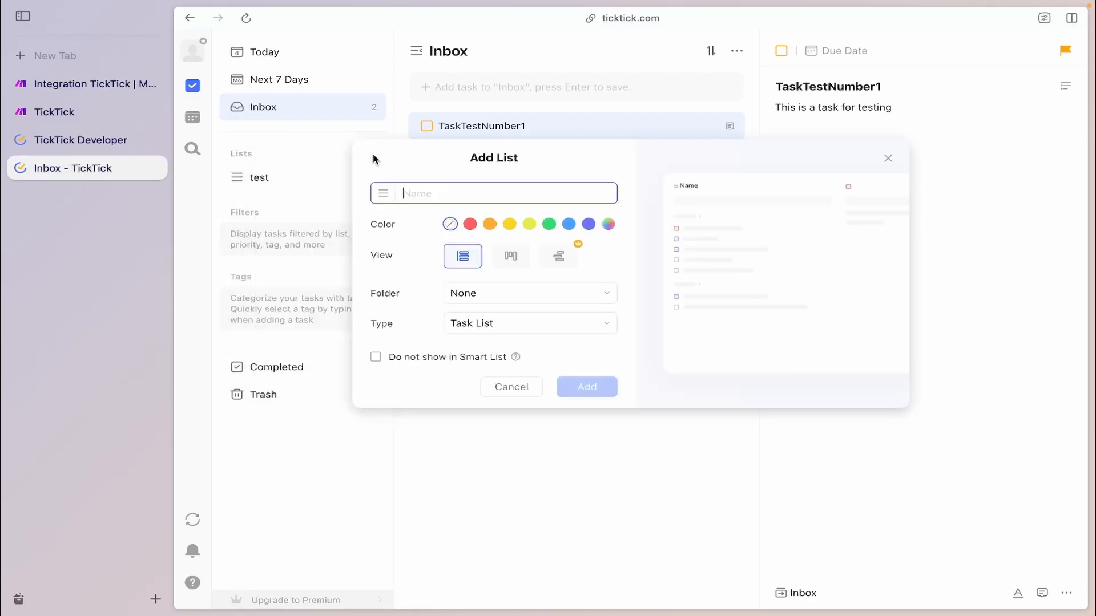
# Step: Create a TickTick list named list2 and add a task named test2 to it
pyautogui.write('list2')
pyautogui.press('Return')
pyautogui.write('test2')
pyautogui.press('Return')
# Step: Copy the link of the test2 task and paste it into a new tab's address field to inspect its structure
pyautogui.click(721, 130)
pyautogui.click(1067, 593)
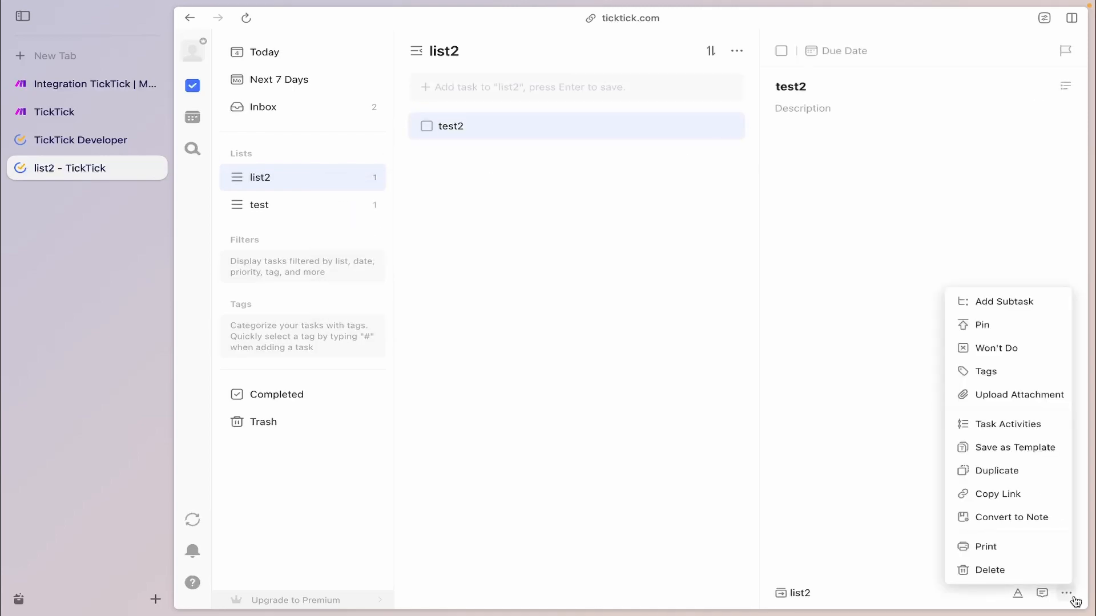
pyautogui.click(1022, 493)
pyautogui.click(55, 55)
pyautogui.press('super+v')
pyautogui.doubleClick(468, 216)
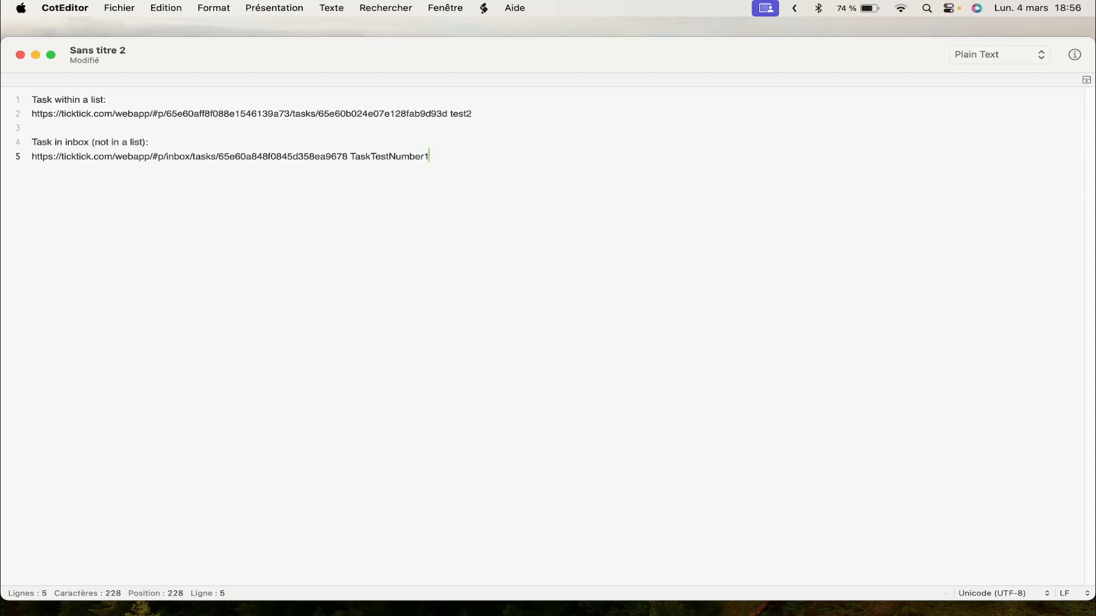
# Step: In the CotEditor note, compare the list part of the test2 link with the inbox part of the TaskTestNumber1 link
pyautogui.doubleClick(187, 155)
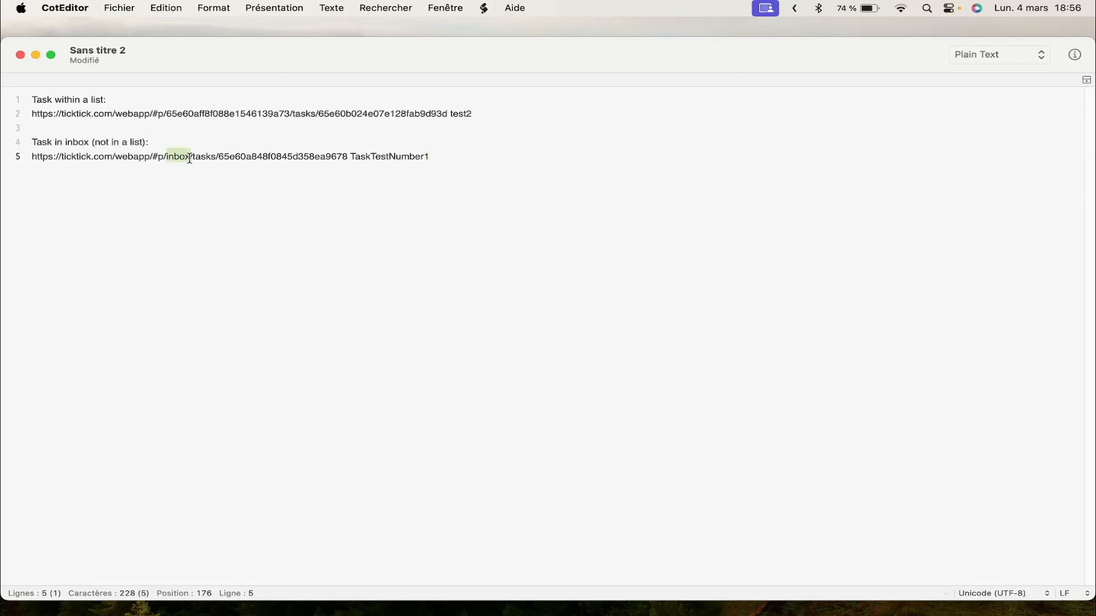
pyautogui.doubleClick(180, 114)
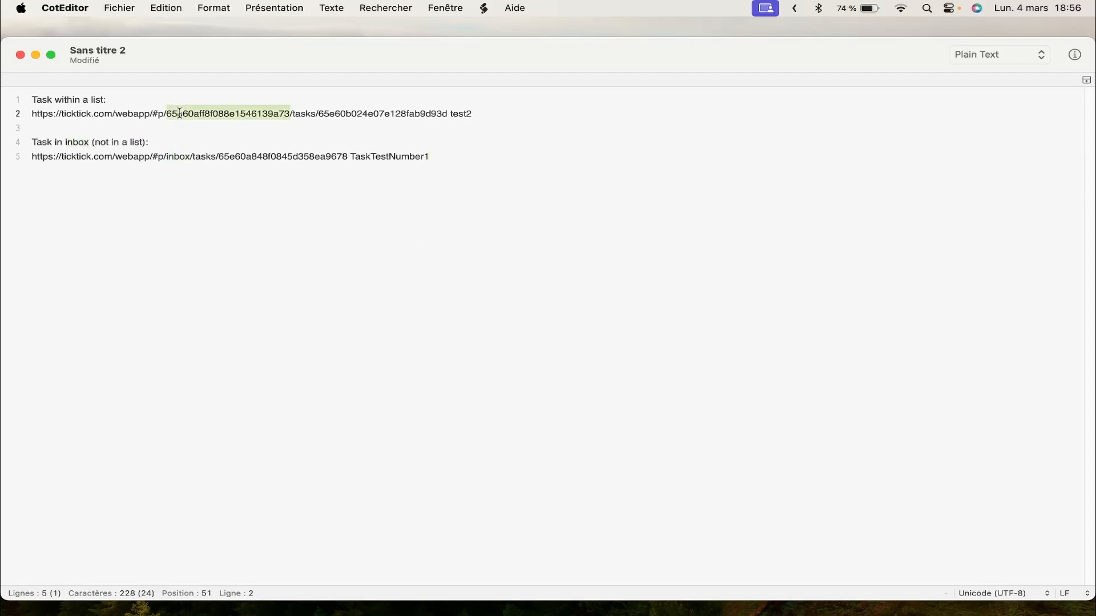
pyautogui.doubleClick(185, 157)
pyautogui.click(446, 157)
# Step: Return to the Make scenario in the browser and set the Update a Task module's List ID to inbox
pyautogui.press('super+Tab')
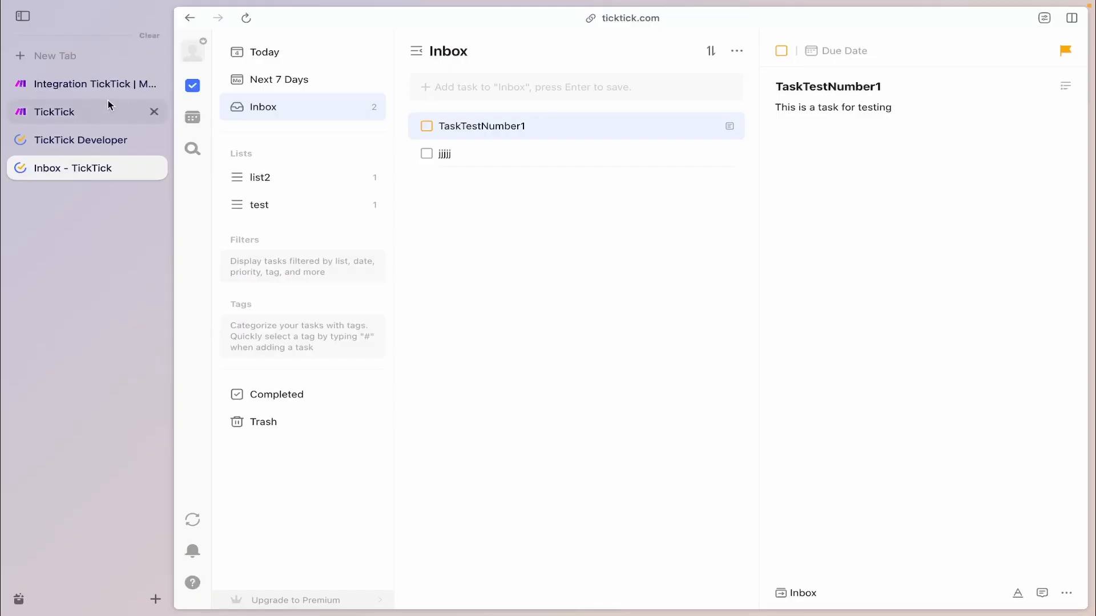
pyautogui.click(92, 90)
pyautogui.click(719, 211)
pyautogui.write('inbo')
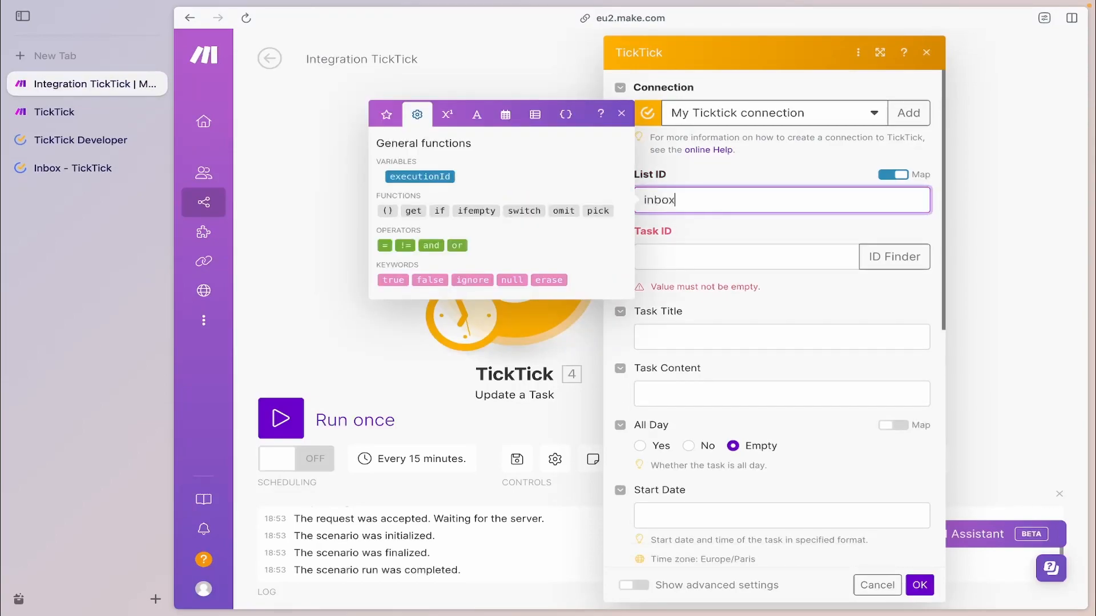
pyautogui.write('x')
# Step: Check which lists the Task ID's ID Finder offers, then close the finder without choosing one
pyautogui.click(717, 249)
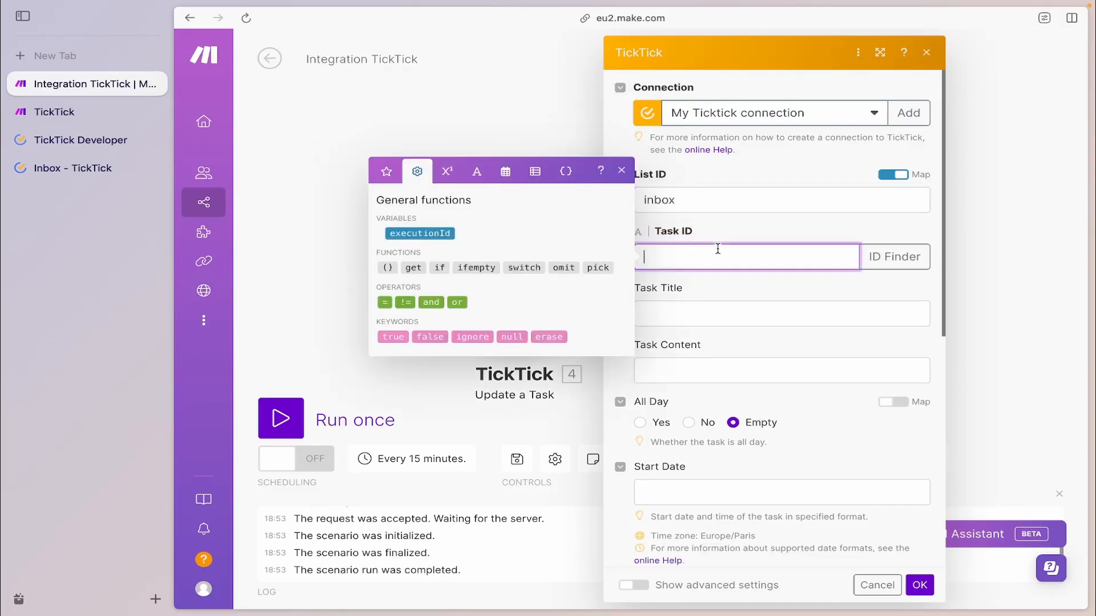
pyautogui.click(903, 261)
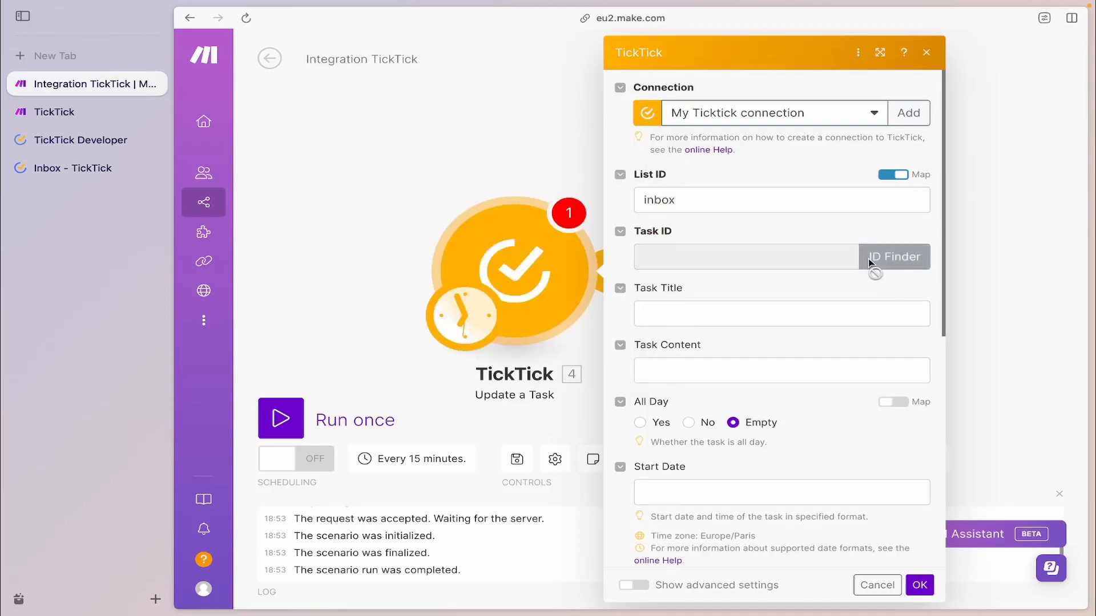
pyautogui.click(820, 267)
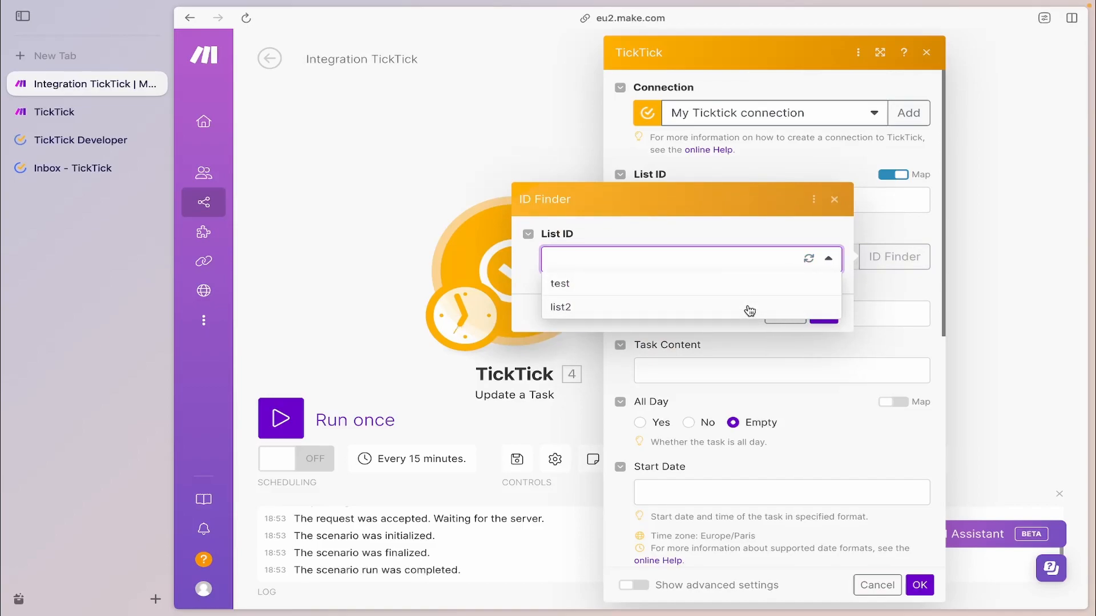
pyautogui.click(871, 224)
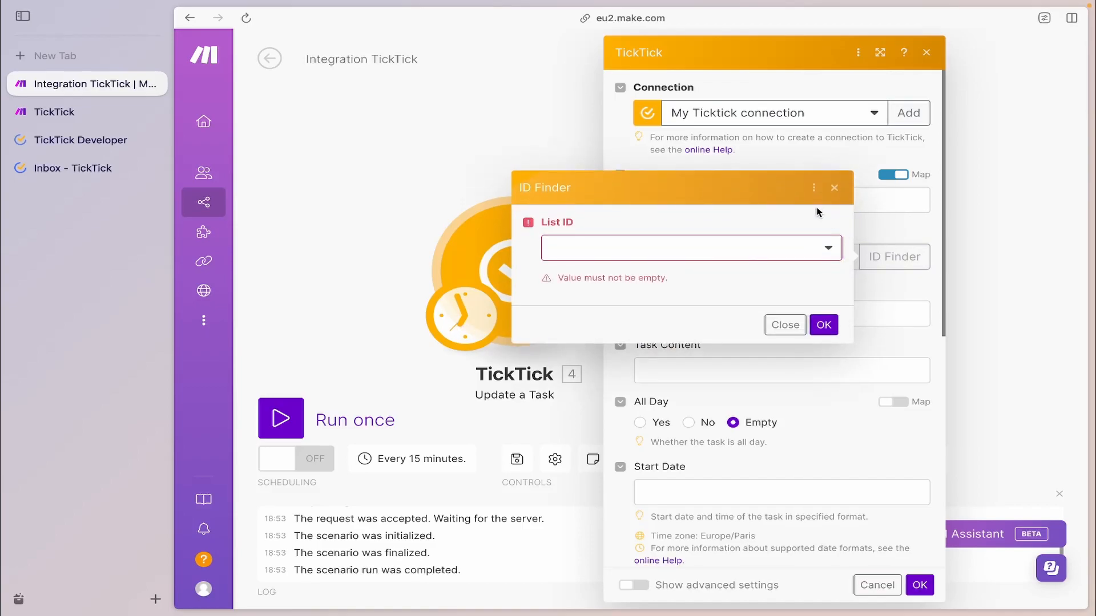
pyautogui.click(834, 199)
# Step: Copy TaskTestNumber1's task ID from its link in the CotEditor note and enter it as the Update a Task module's Task ID
pyautogui.hotkey('ctrl', 'Left')
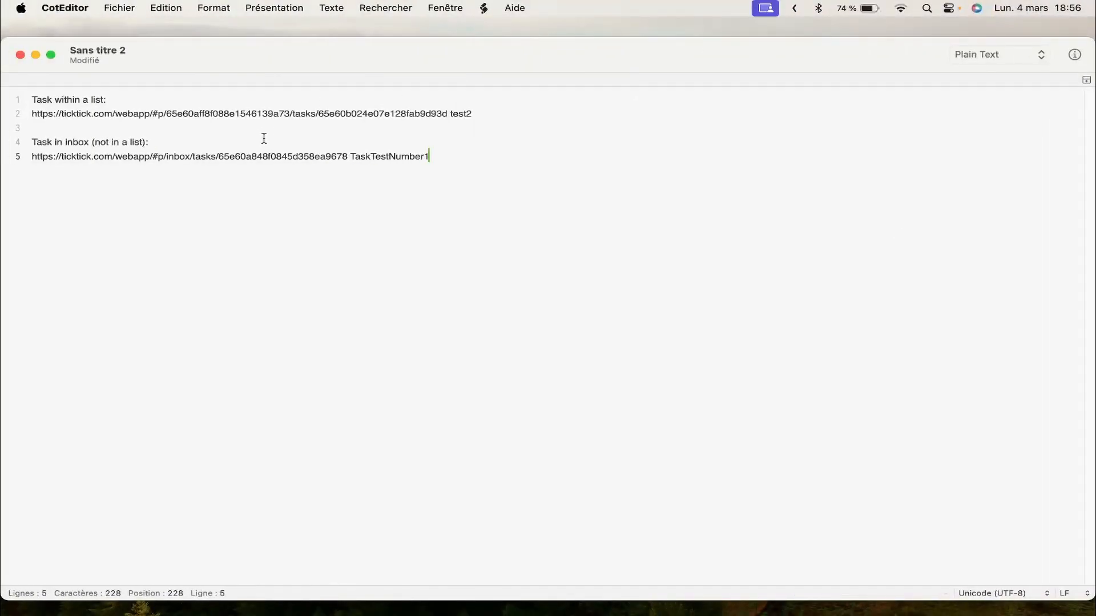
pyautogui.doubleClick(322, 157)
pyautogui.hotkey('ctrl', 'Right')
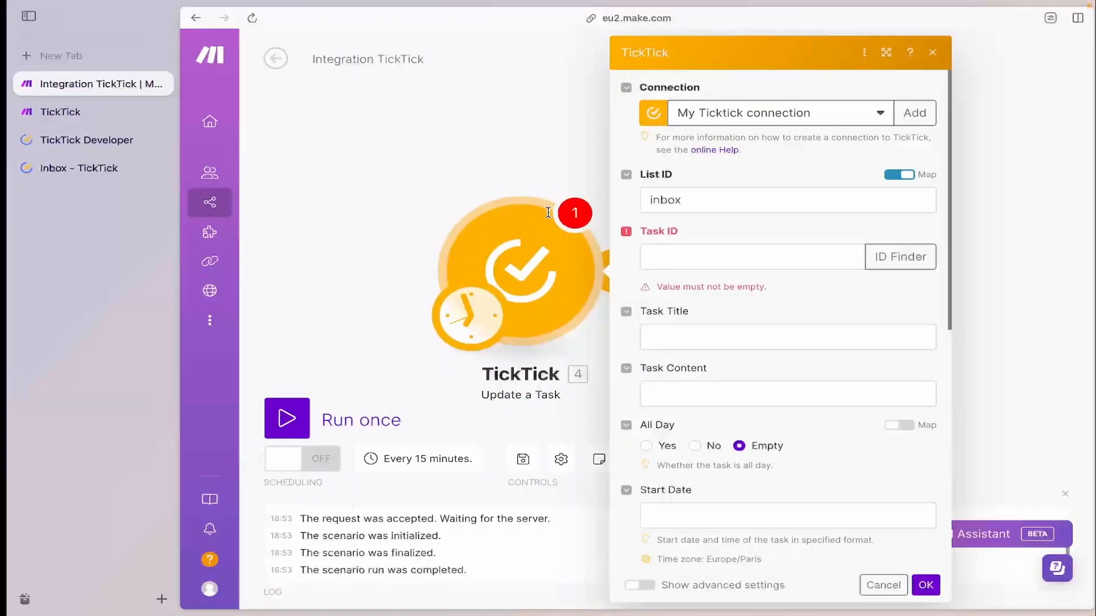
pyautogui.click(646, 257)
pyautogui.press('super+v')
# Step: Set the Task Content to "The content is updated from make.com" and save the Update a Task module settings
pyautogui.click(724, 367)
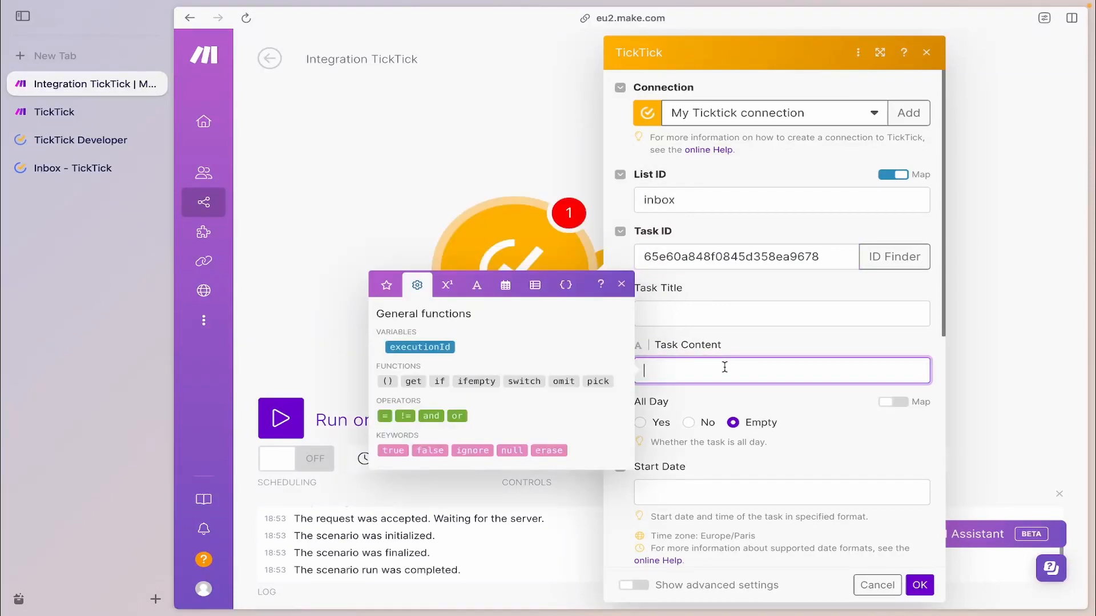
pyautogui.write('U')
pyautogui.write('he content is upda')
pyautogui.write('ted from')
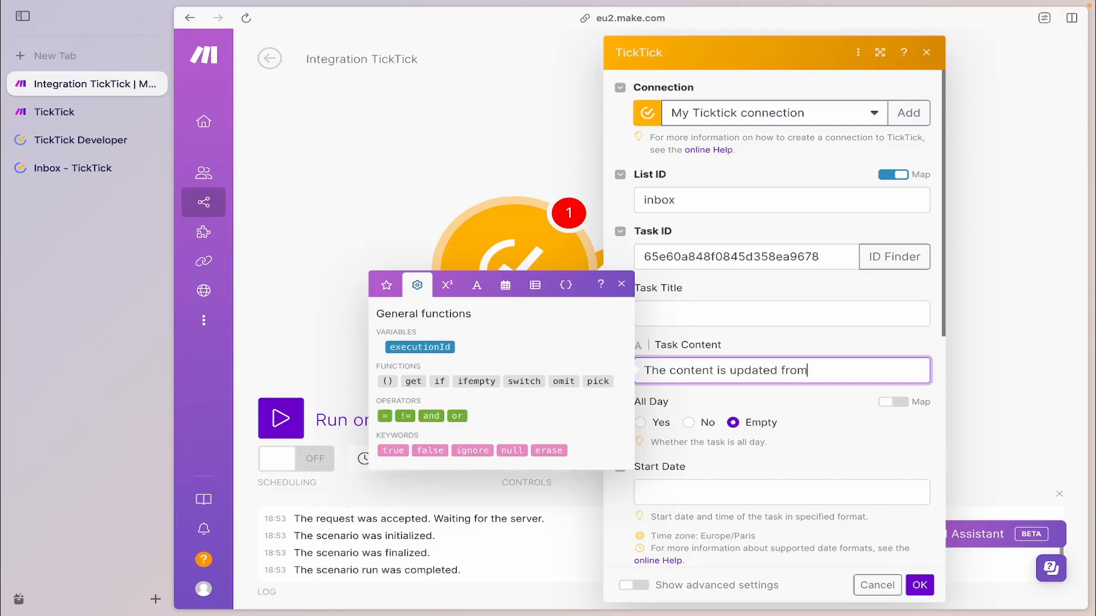
pyautogui.write(' make.com')
pyautogui.click(841, 428)
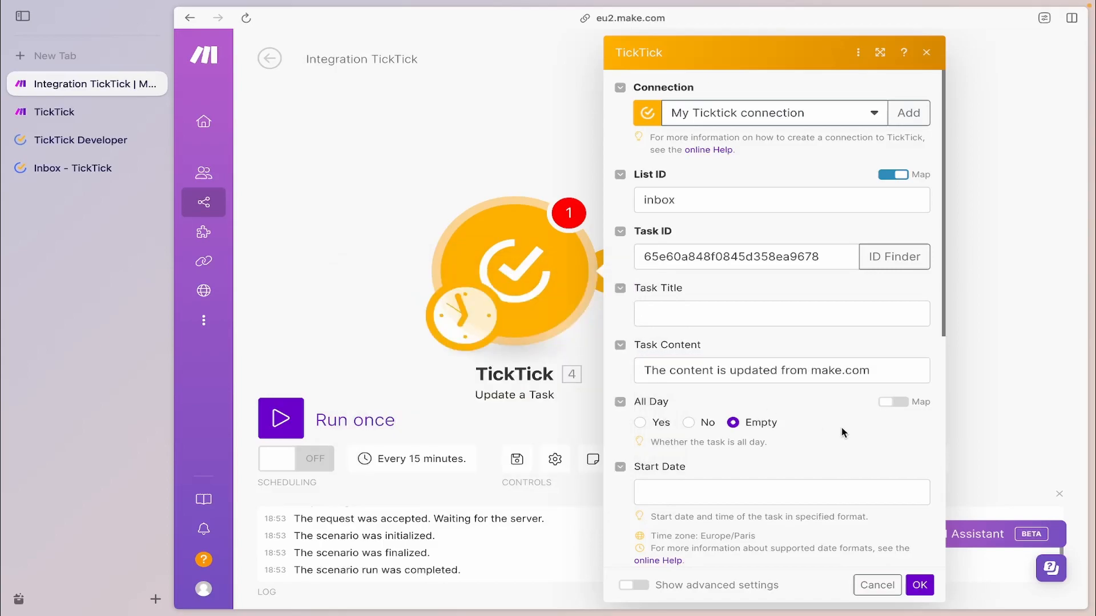
pyautogui.scroll(-1, 842, 431)
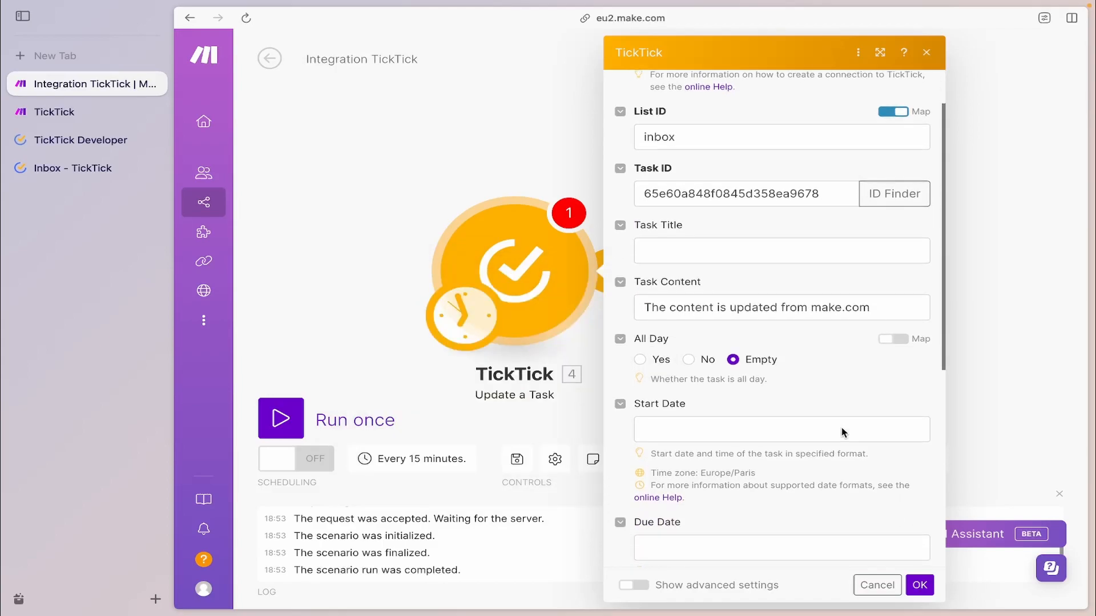
pyautogui.click(925, 591)
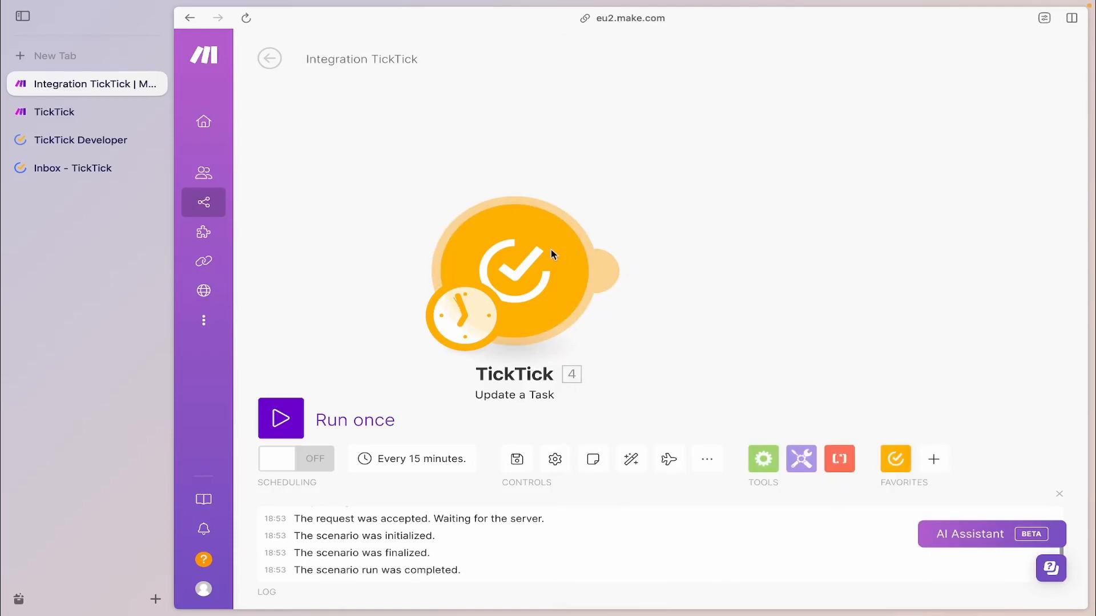
# Step: Run only the Update a Task module and sync the TickTick Inbox to check TaskTestNumber1's content
pyautogui.rightClick(552, 250)
pyautogui.click(593, 279)
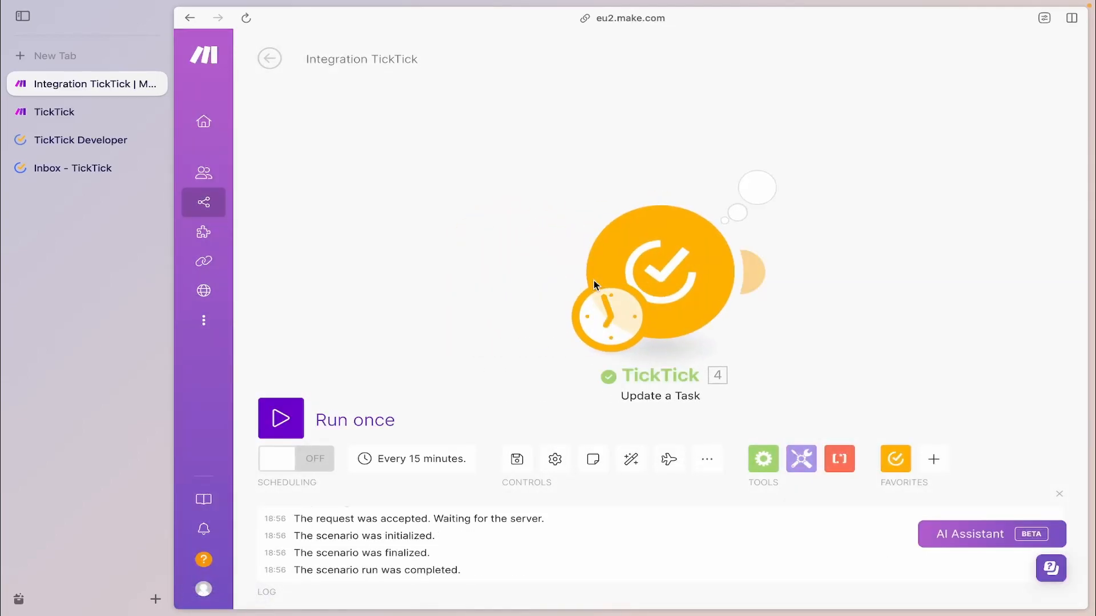
pyautogui.click(113, 171)
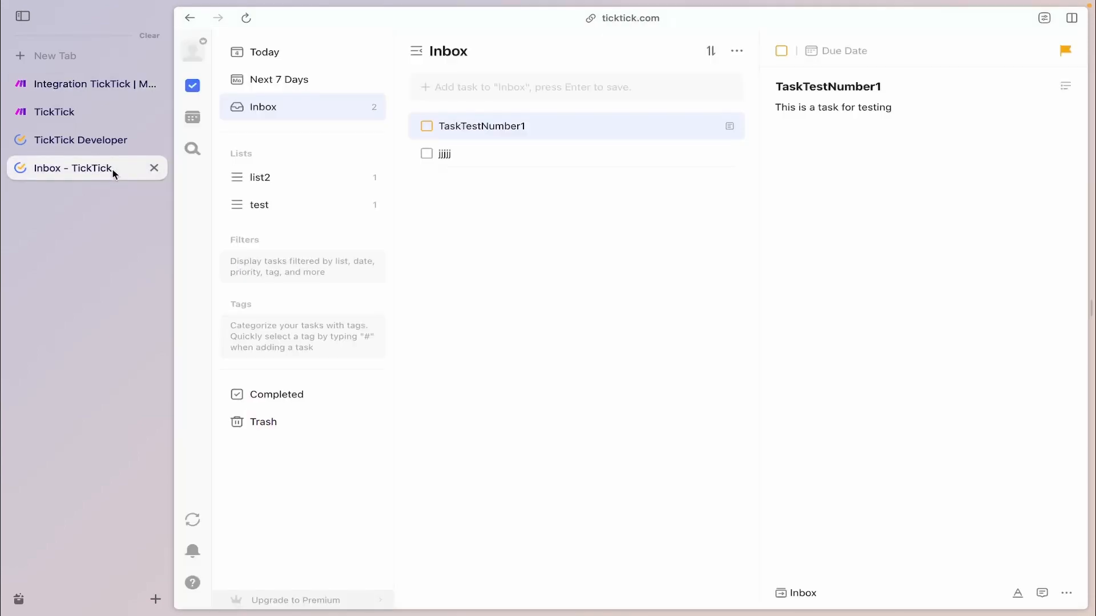
pyautogui.click(192, 520)
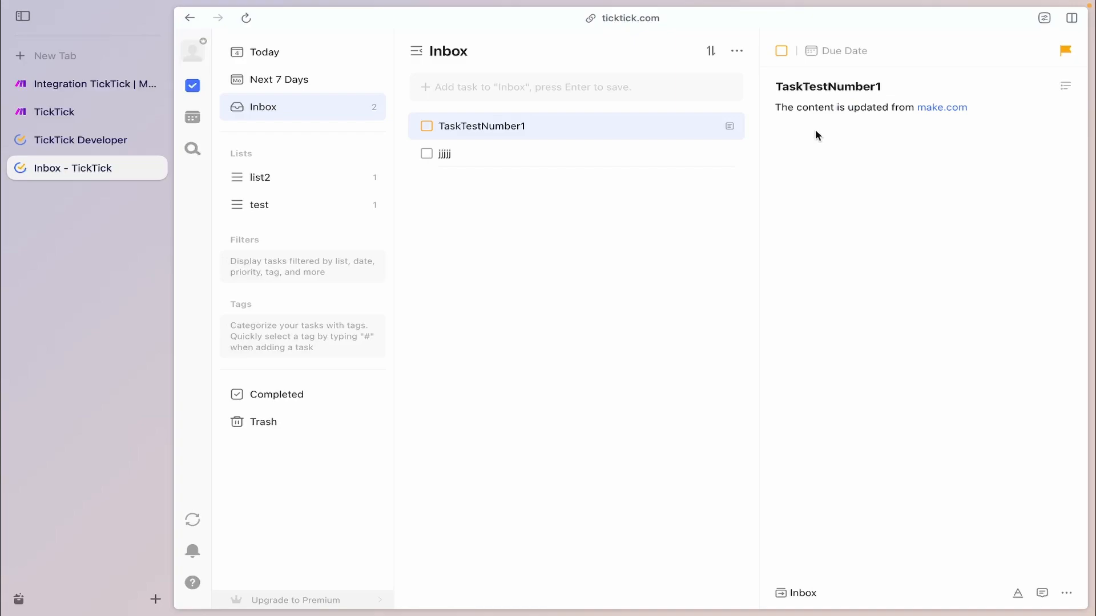
# Step: Select the jjjjj task in the TickTick Inbox and look at its Copy Link option
pyautogui.click(656, 161)
pyautogui.click(1066, 593)
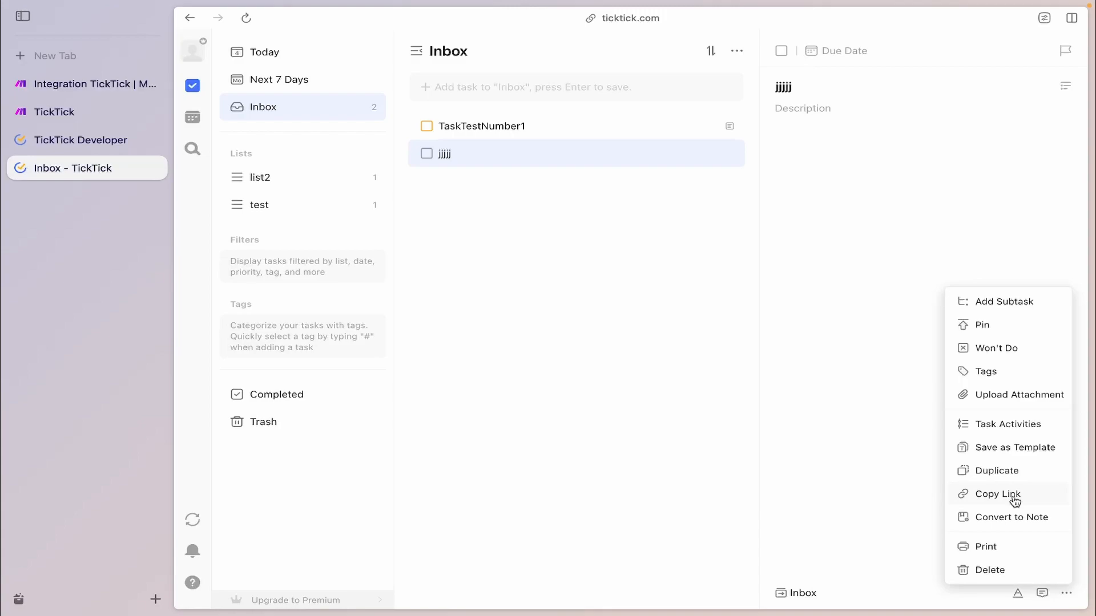
pyautogui.click(881, 298)
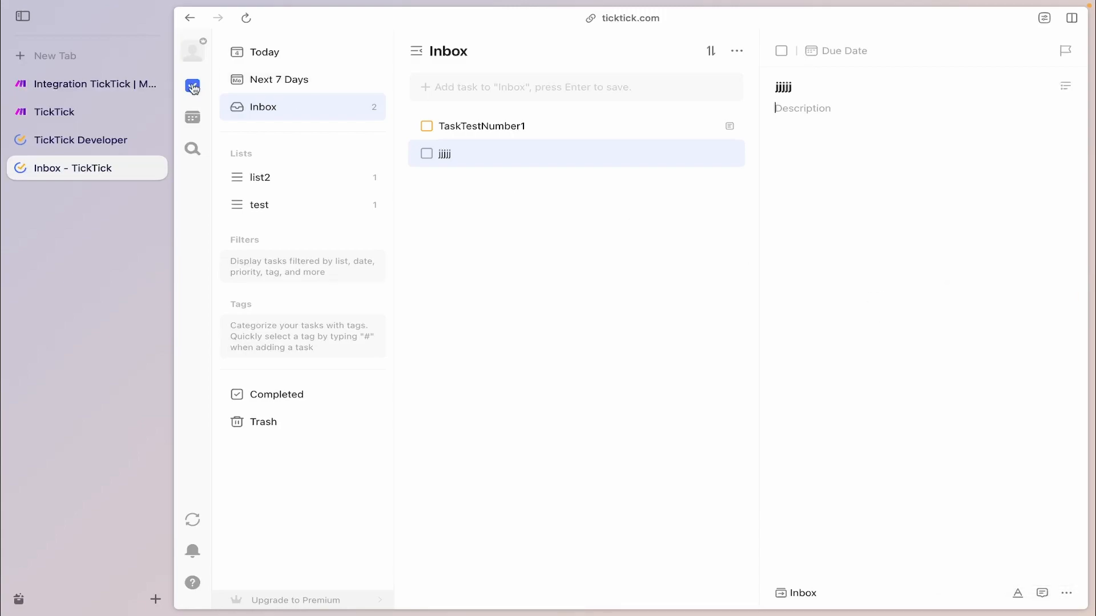
# Step: Return to the Make scenario and add a TickTick Complete a Task module after the Update a Task module
pyautogui.click(111, 88)
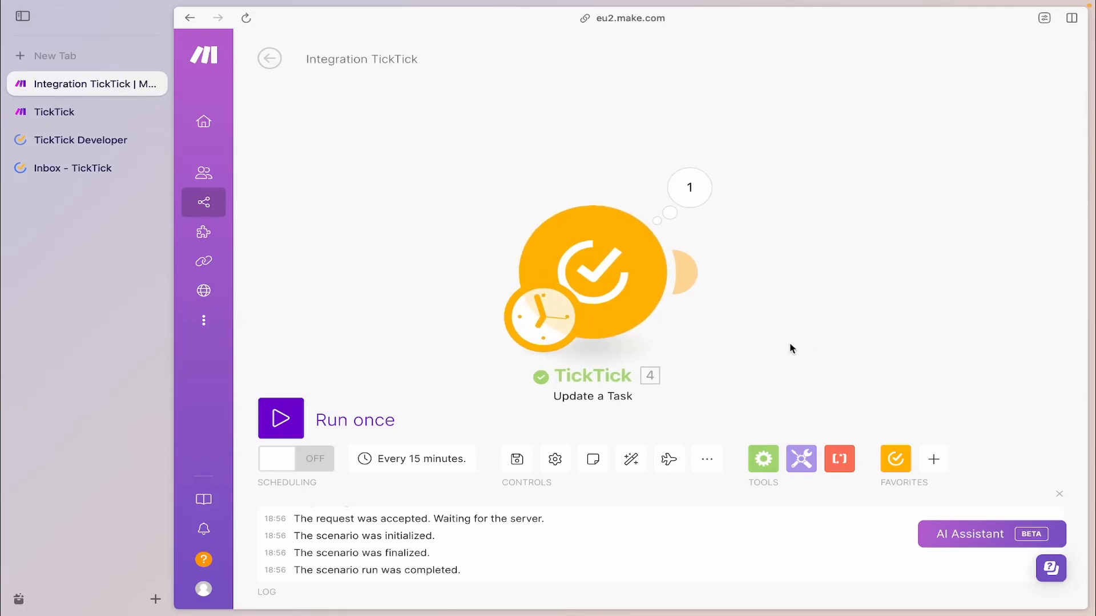
pyautogui.click(654, 276)
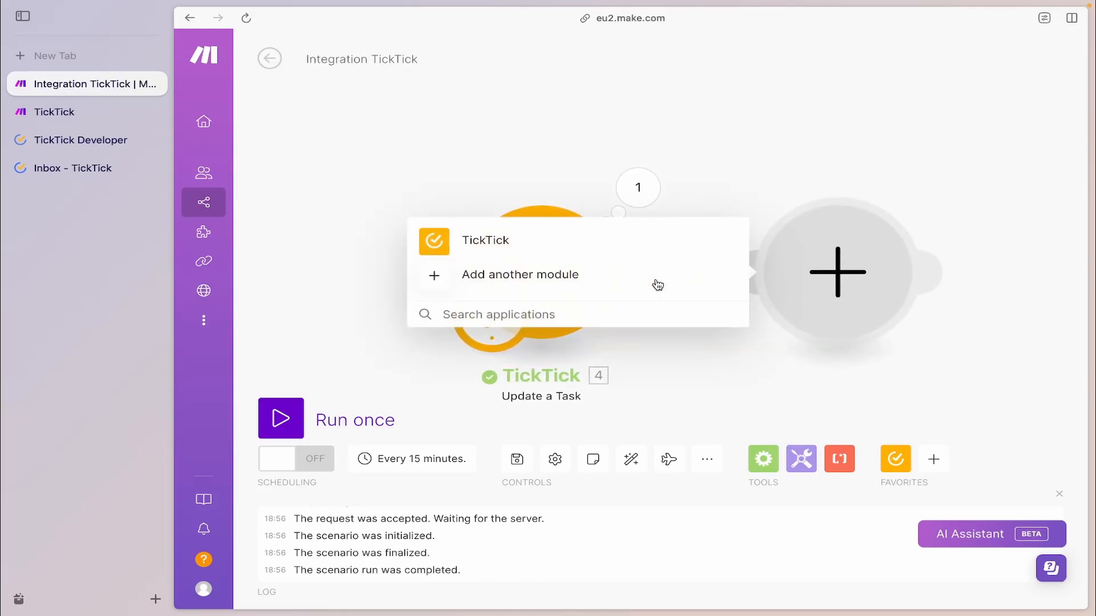
pyautogui.click(609, 238)
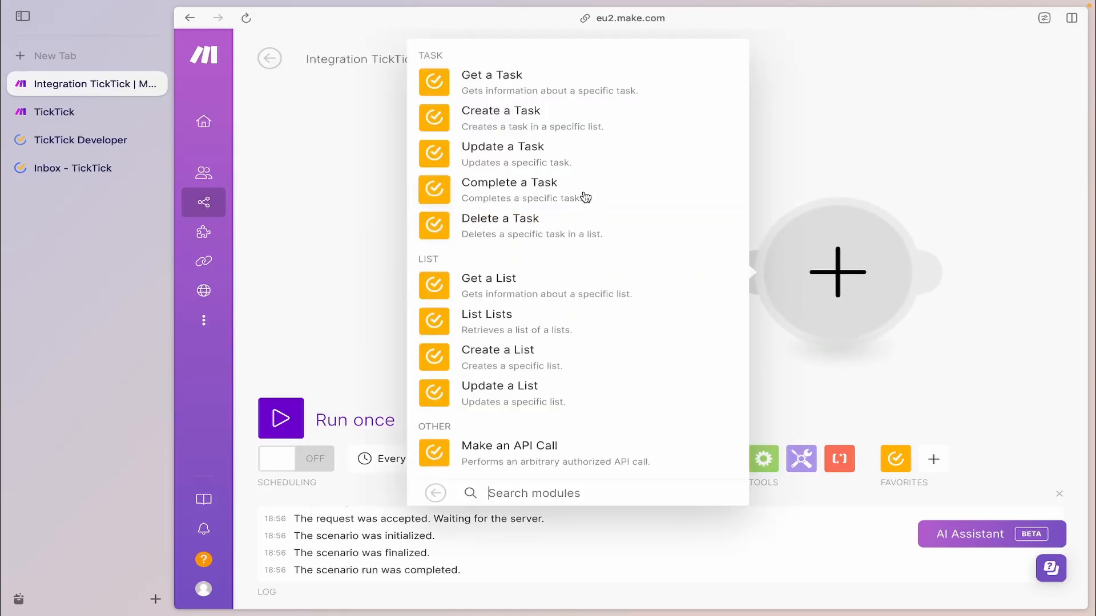
pyautogui.click(584, 194)
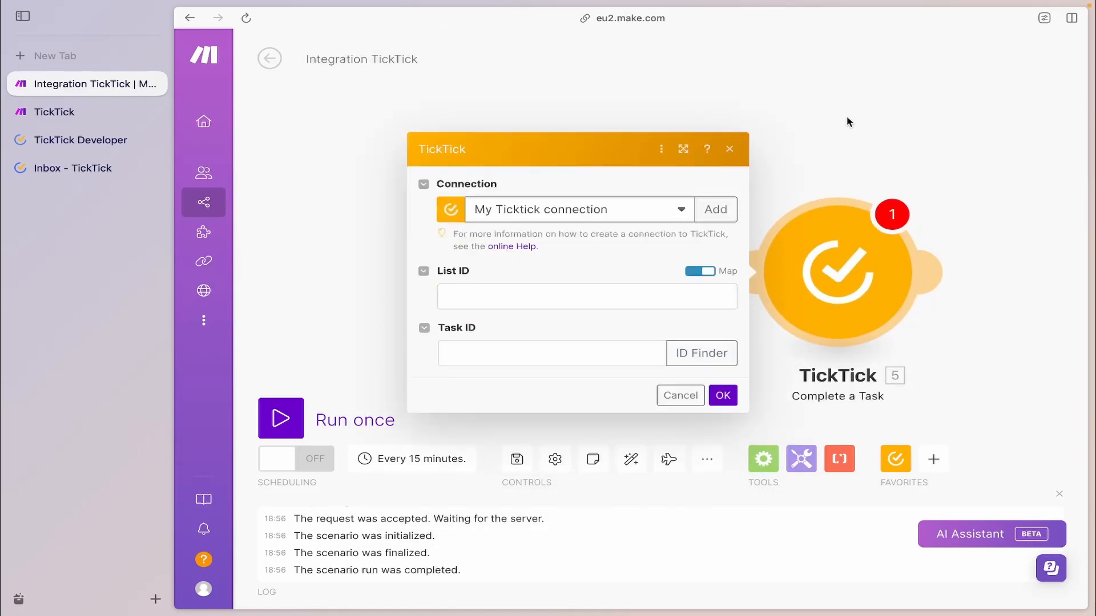
# Step: Set the Complete a Task module's List ID to inbox, paste TaskTestNumber1's copied task ID as its Task ID, and save the settings
pyautogui.click(622, 304)
pyautogui.write('inbox')
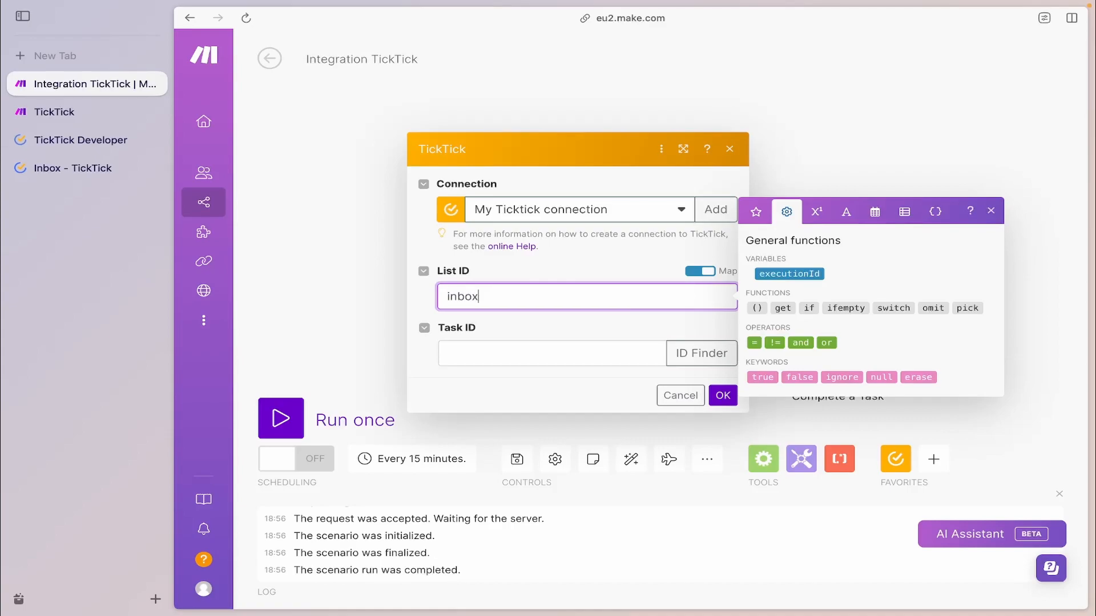
pyautogui.click(533, 352)
pyautogui.press('super+v')
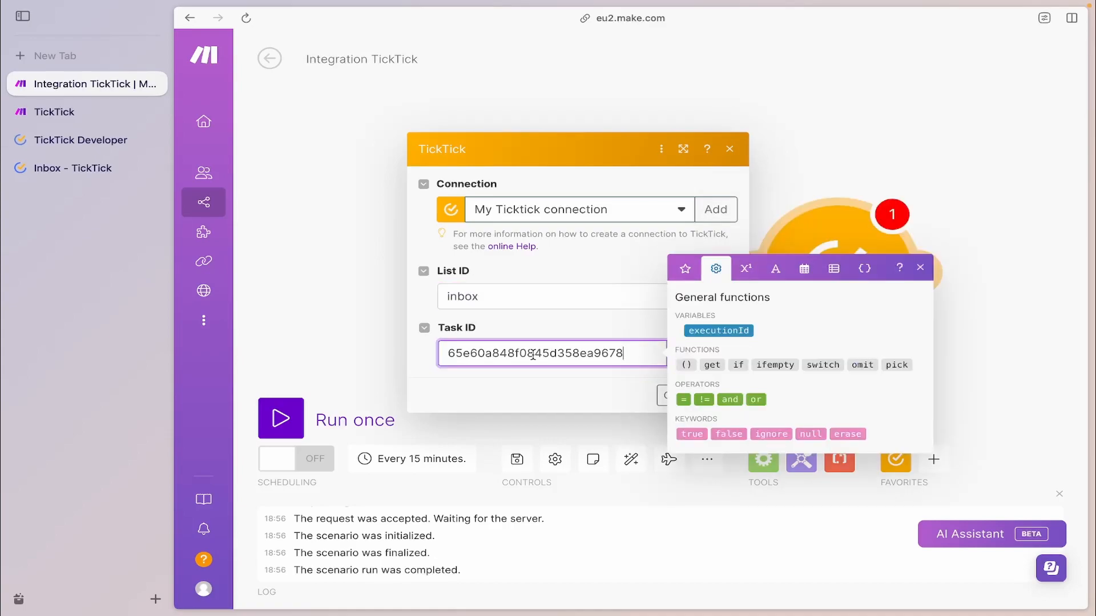
pyautogui.click(572, 386)
pyautogui.click(724, 397)
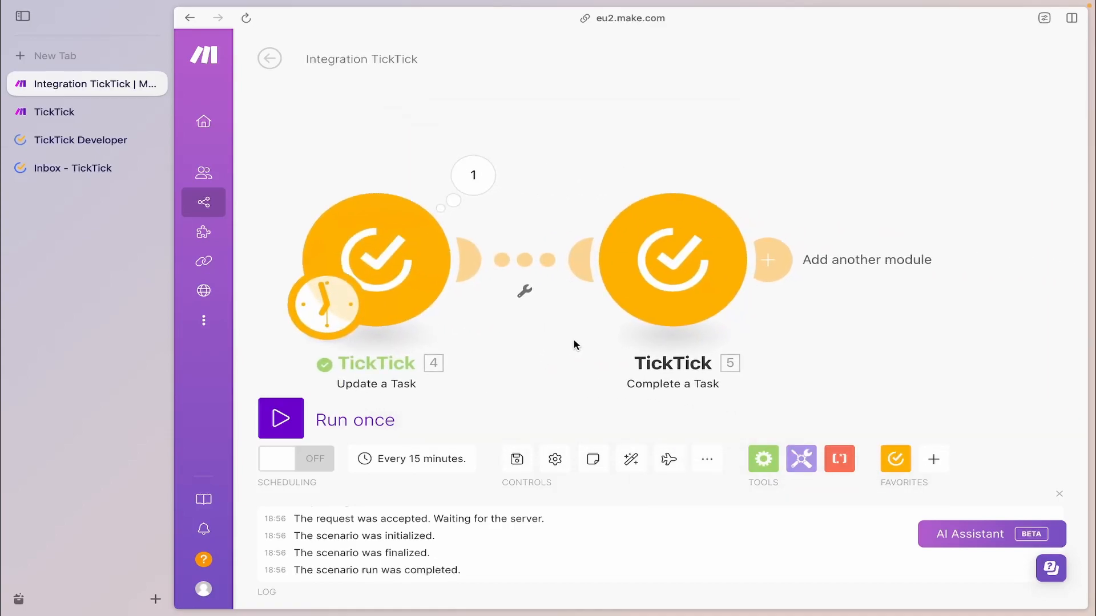
# Step: Run only the Complete a Task module and sync the TickTick Inbox to check TaskTestNumber1's completion status
pyautogui.rightClick(645, 241)
pyautogui.click(674, 275)
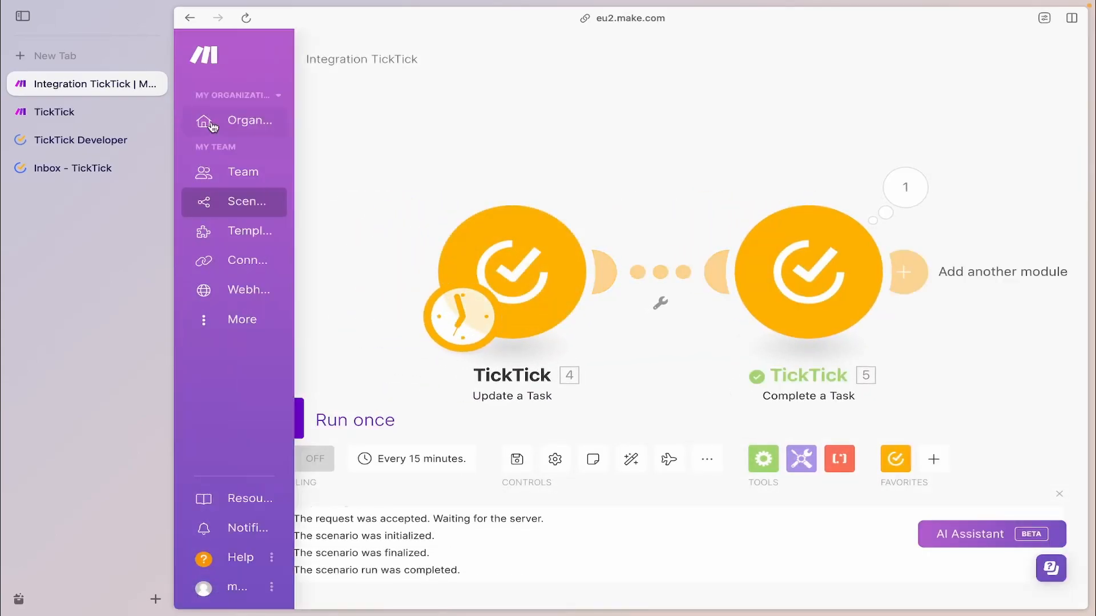
pyautogui.click(81, 114)
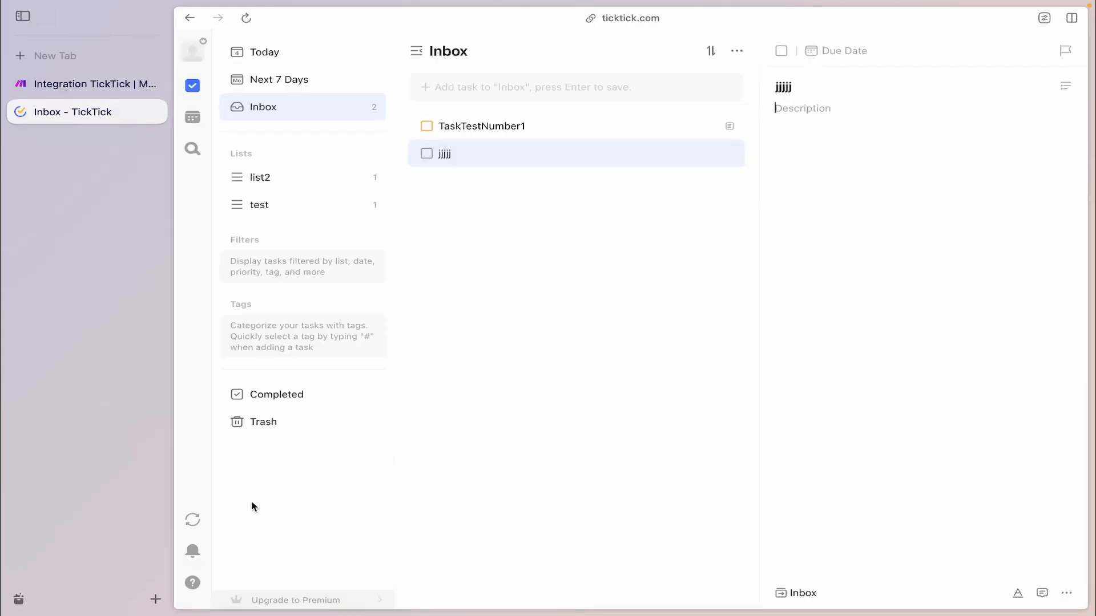
pyautogui.click(192, 519)
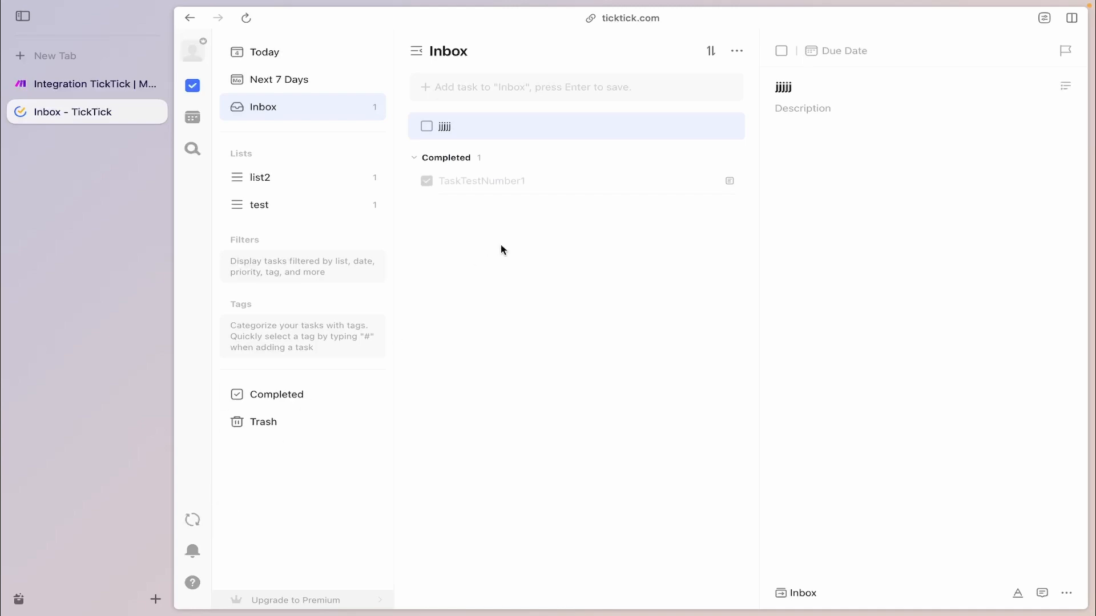
pyautogui.click(548, 189)
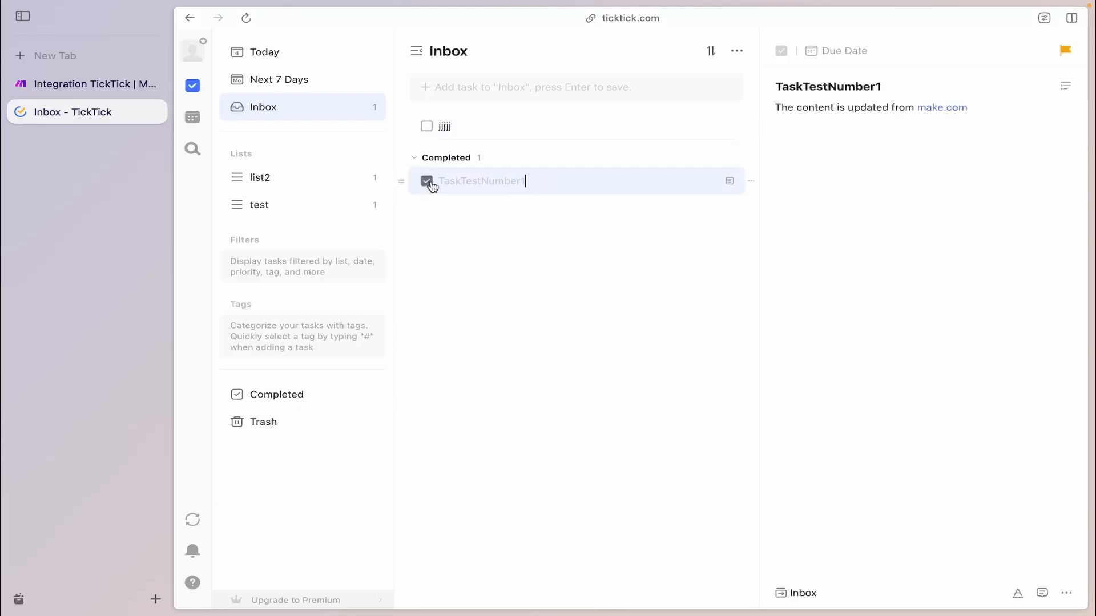
# Step: Add a task named "Task to delete" to list2 in TickTick
pyautogui.click(482, 87)
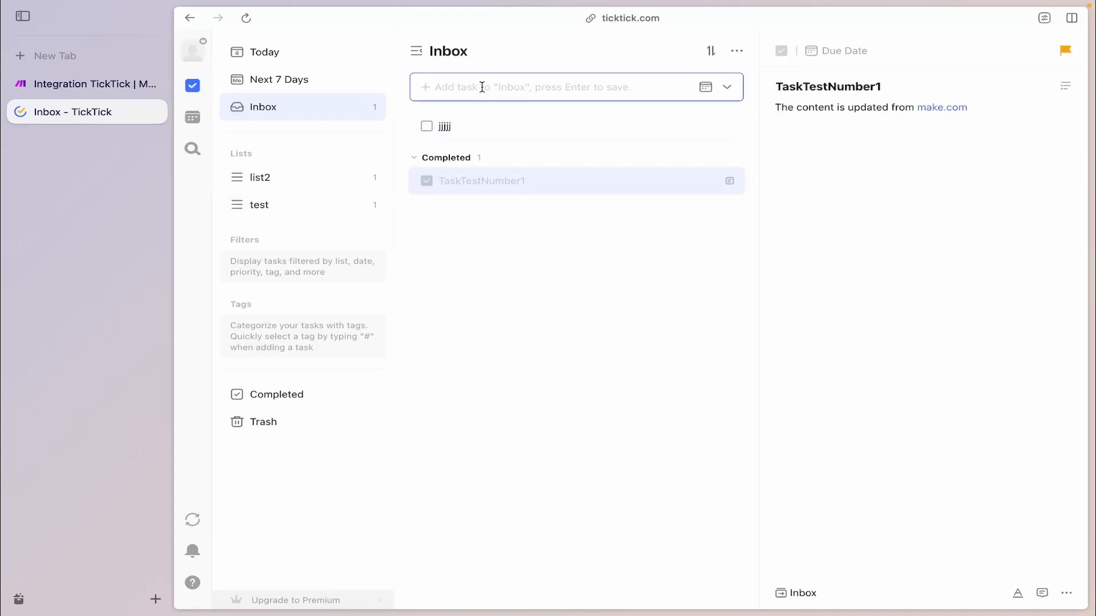
pyautogui.click(305, 205)
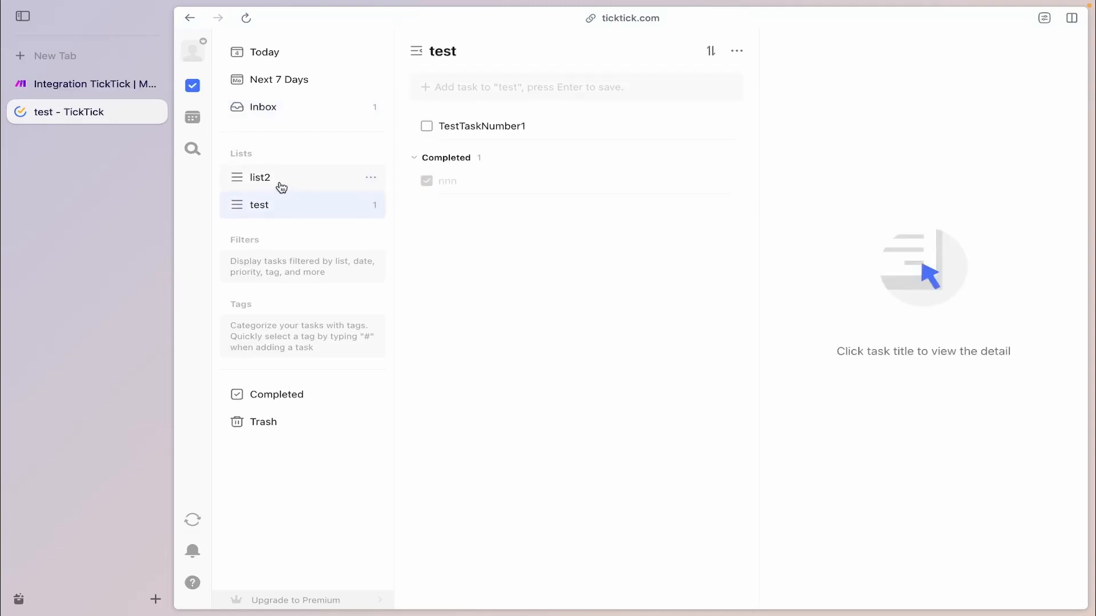
pyautogui.click(281, 182)
pyautogui.click(534, 86)
pyautogui.write('Ta')
pyautogui.press('BackSpace')
pyautogui.press('BackSpace')
pyautogui.write('Task to')
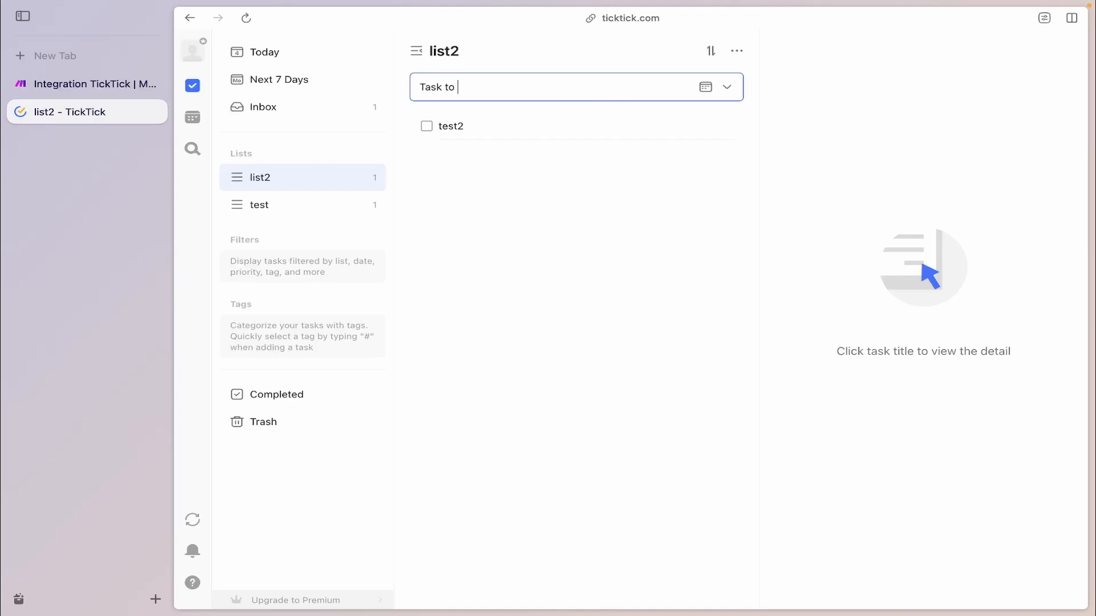
pyautogui.write(' delete')
pyautogui.press('Return')
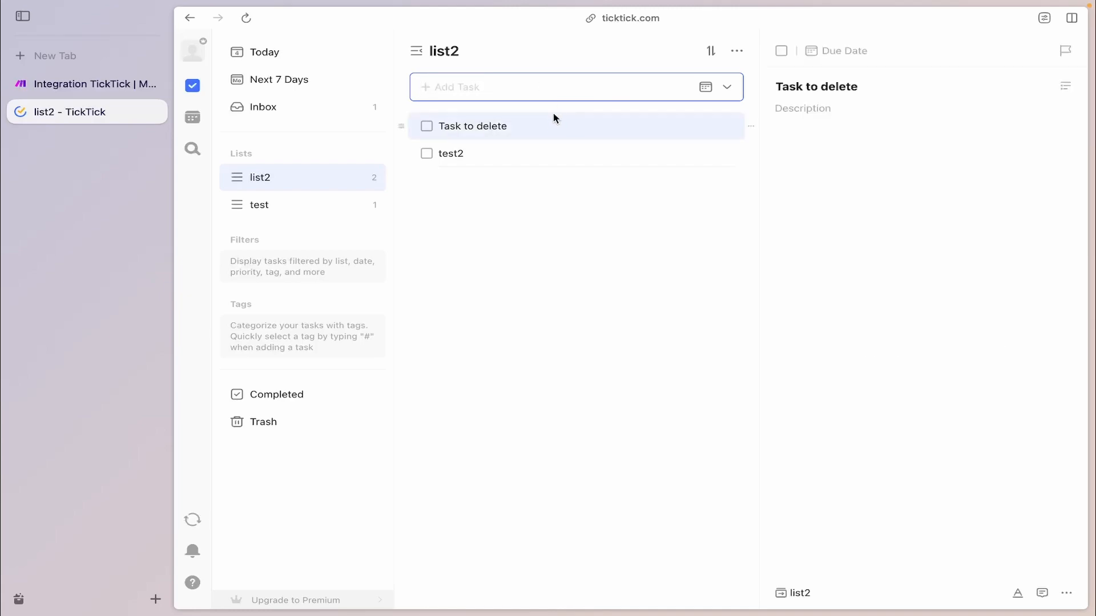
# Step: Copy the link of "Task to delete" and add a TickTick Delete a Task module to the Make scenario
pyautogui.click(1076, 596)
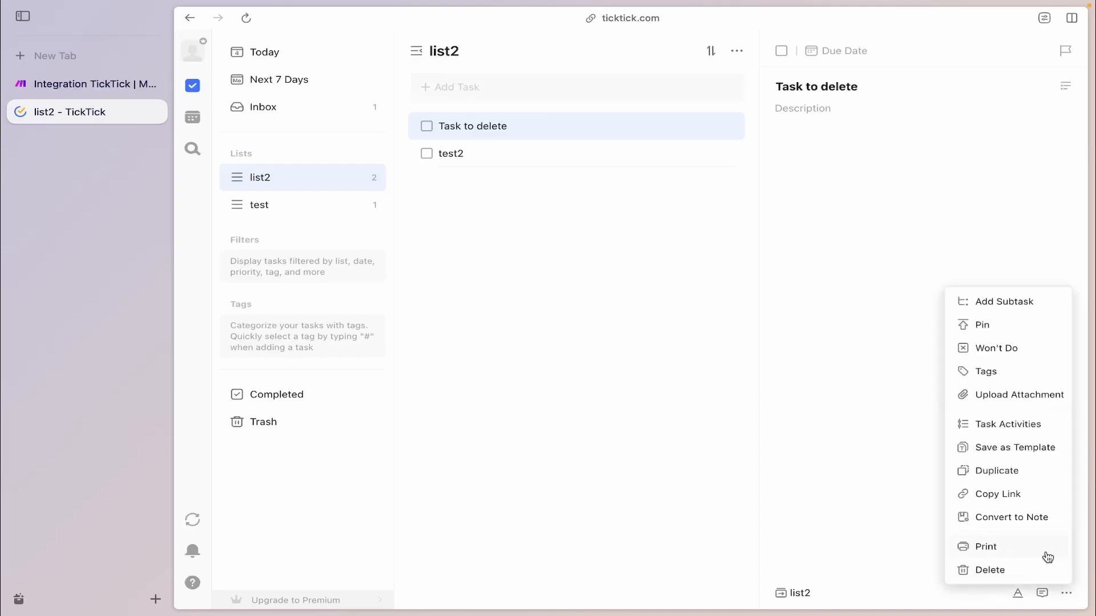
pyautogui.click(1015, 498)
pyautogui.click(103, 83)
pyautogui.click(516, 231)
pyautogui.click(528, 220)
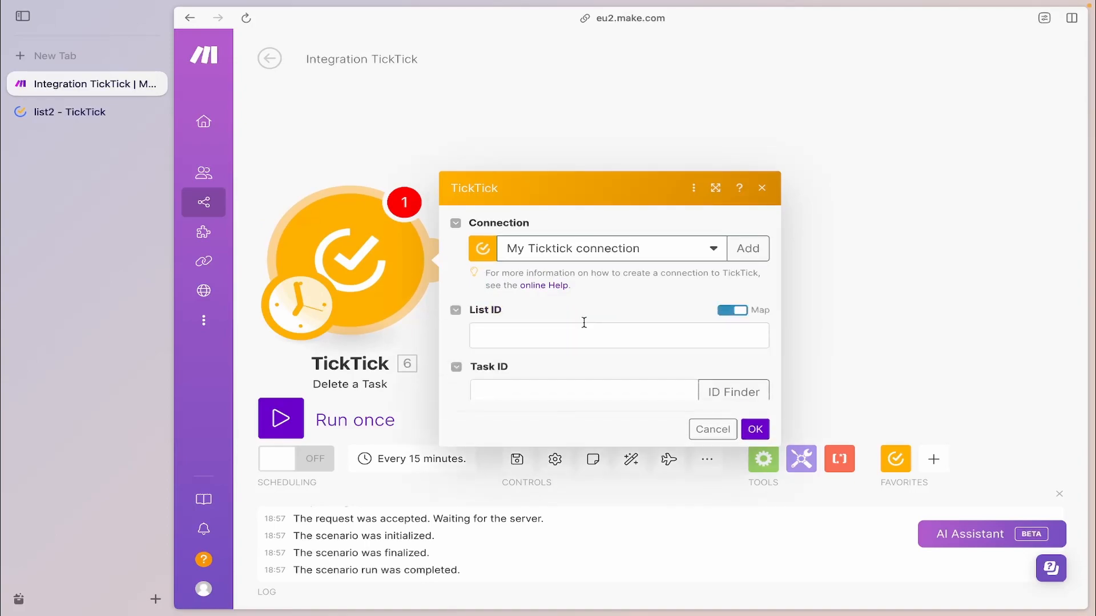
# Step: Paste the task link into the CotEditor note and enter its list ID as the Delete a Task module's List ID
pyautogui.press('super+v')
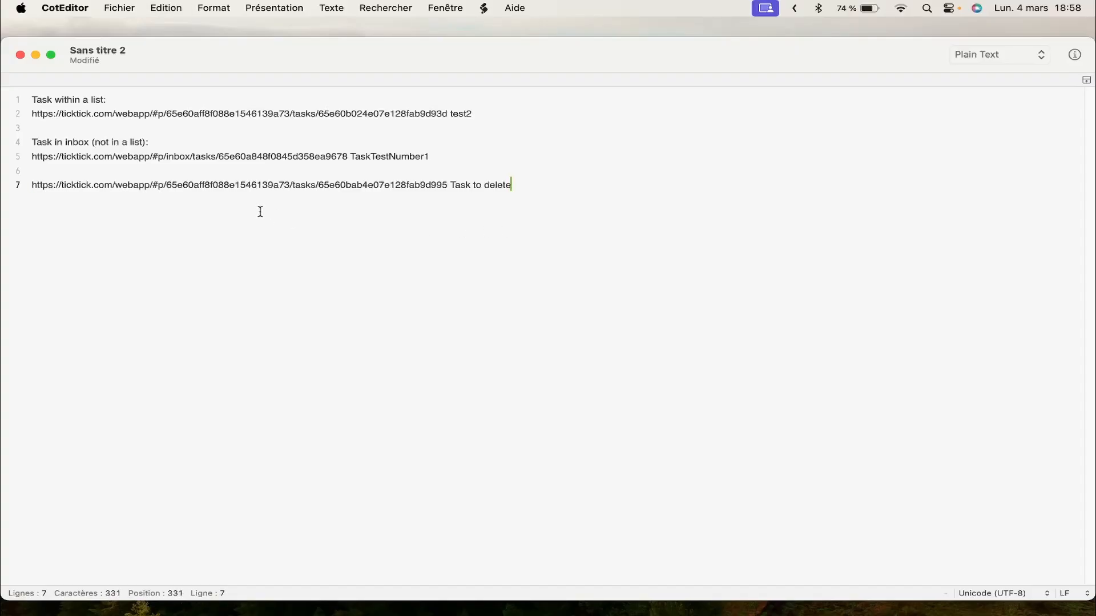
pyautogui.doubleClick(188, 187)
pyautogui.press('super+c')
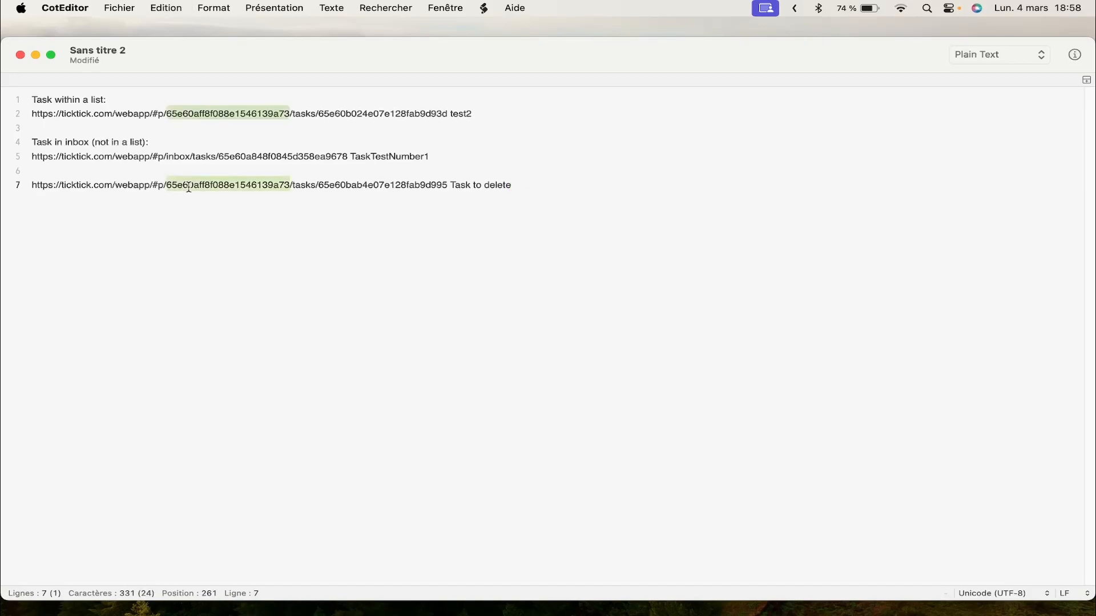
pyautogui.press('super+Tab')
pyautogui.click(518, 292)
pyautogui.press('super+v')
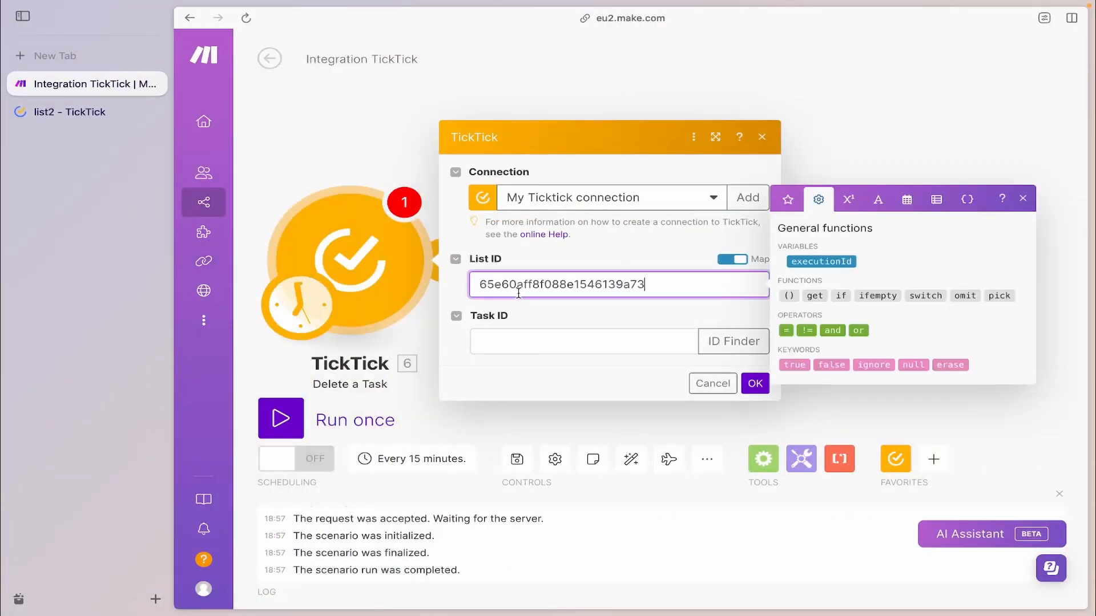
# Step: Copy the task ID of "Task to delete" from the CotEditor note into the Delete a Task module's Task ID and save the settings
pyautogui.press('super+Tab')
pyautogui.doubleClick(351, 184)
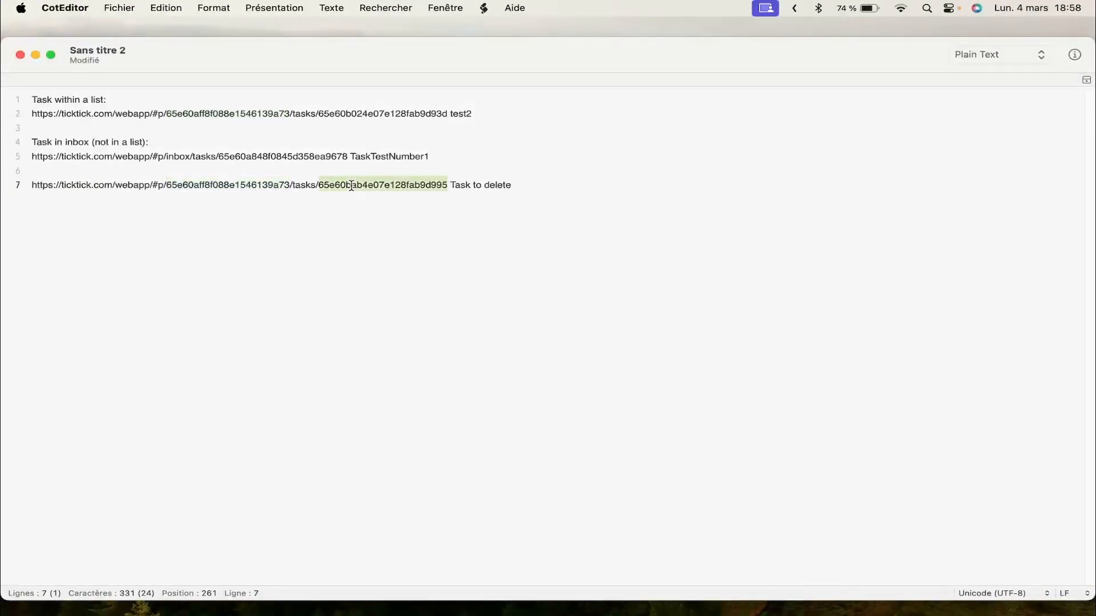
pyautogui.press('super+c')
pyautogui.press('super+Tab')
pyautogui.click(538, 342)
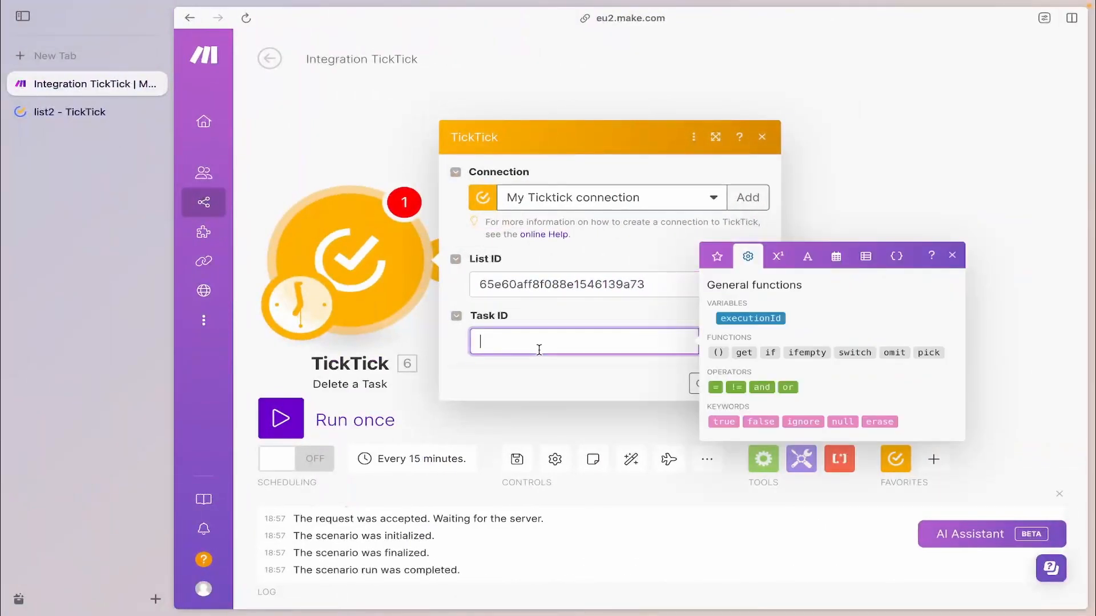
pyautogui.press('super+v')
pyautogui.click(640, 391)
pyautogui.click(754, 383)
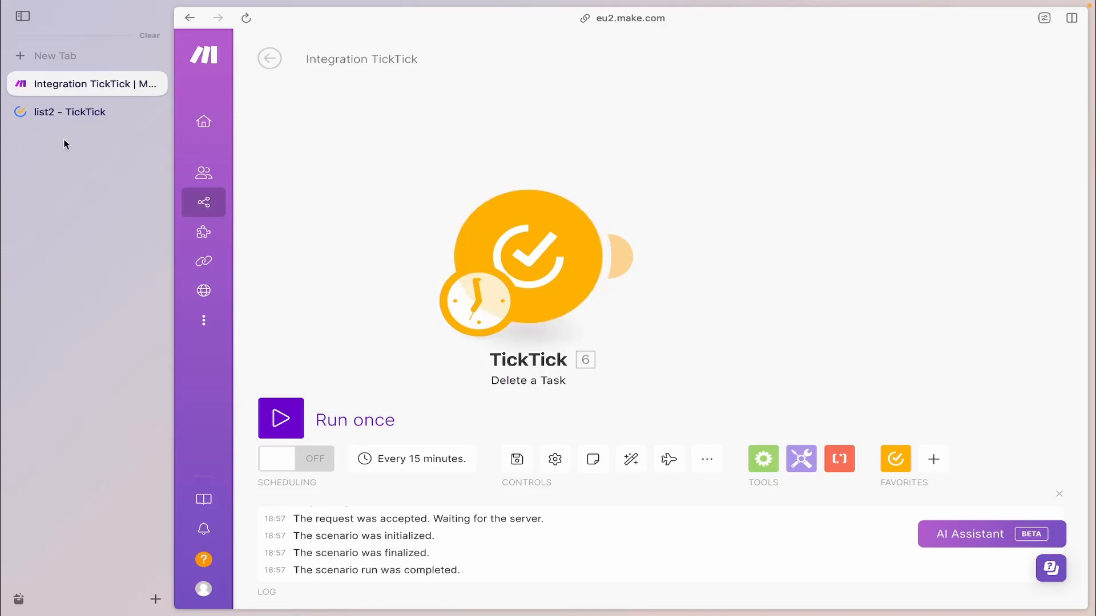
# Step: Run the Delete a Task scenario once, inspect the operation's input bundle, and check list2 in TickTick
pyautogui.click(63, 113)
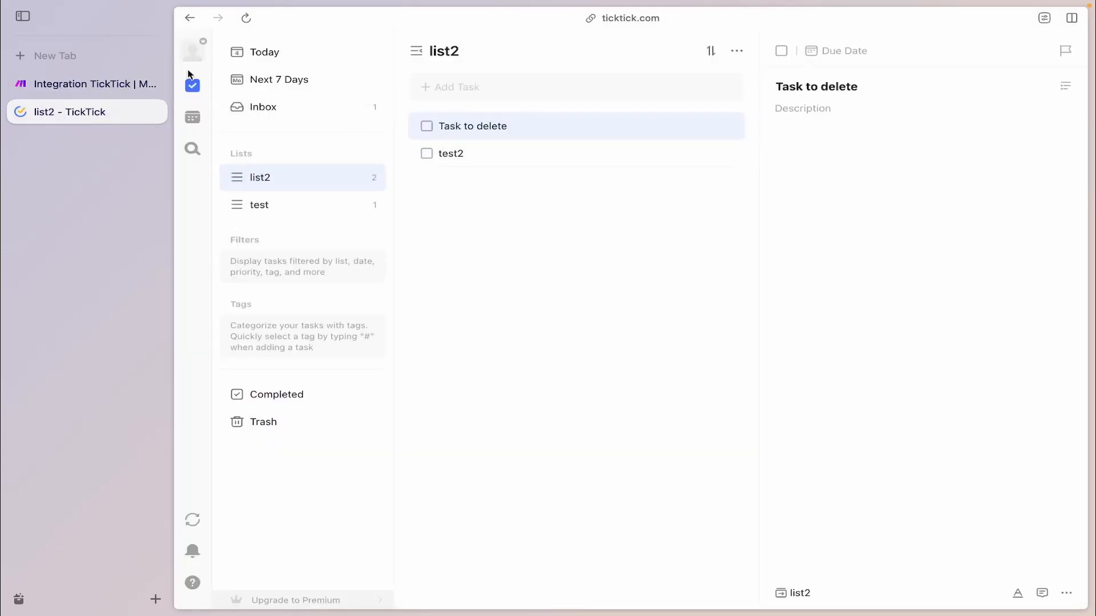
pyautogui.click(132, 83)
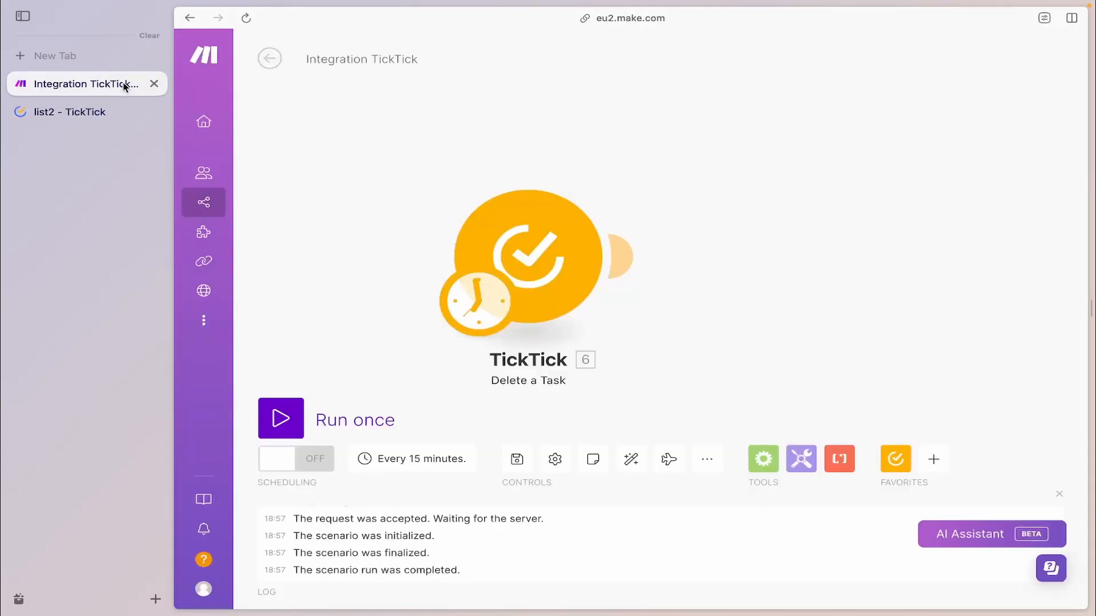
pyautogui.click(340, 420)
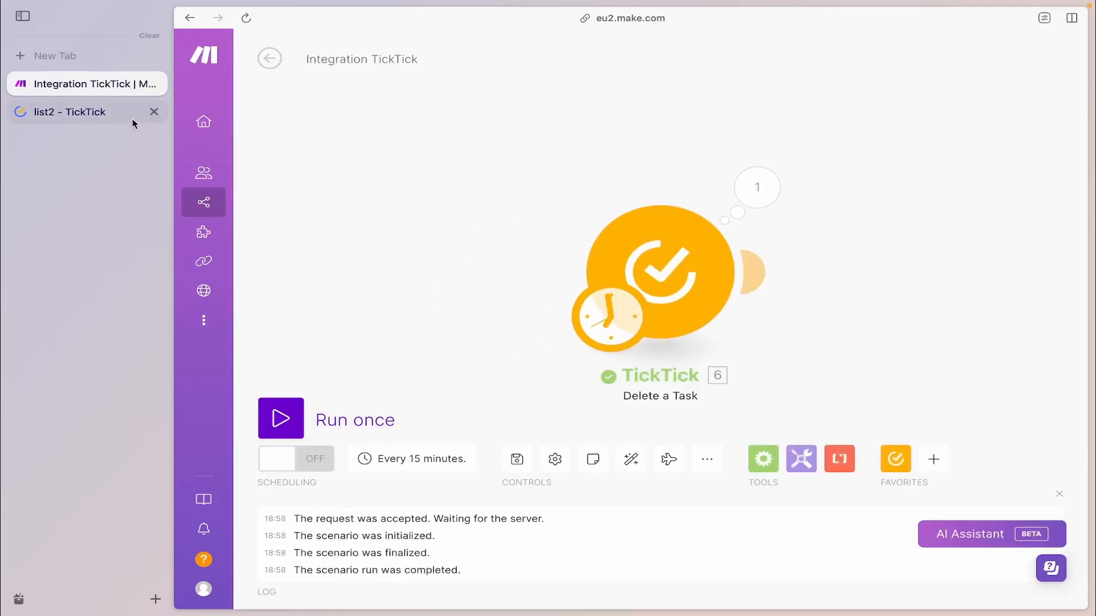
pyautogui.click(754, 191)
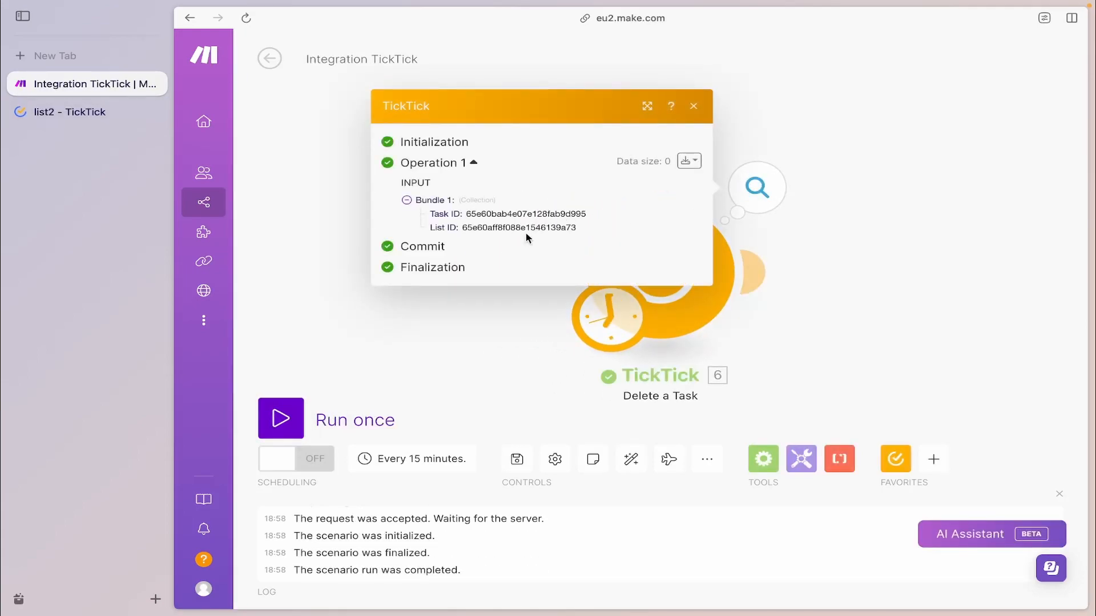
pyautogui.click(80, 114)
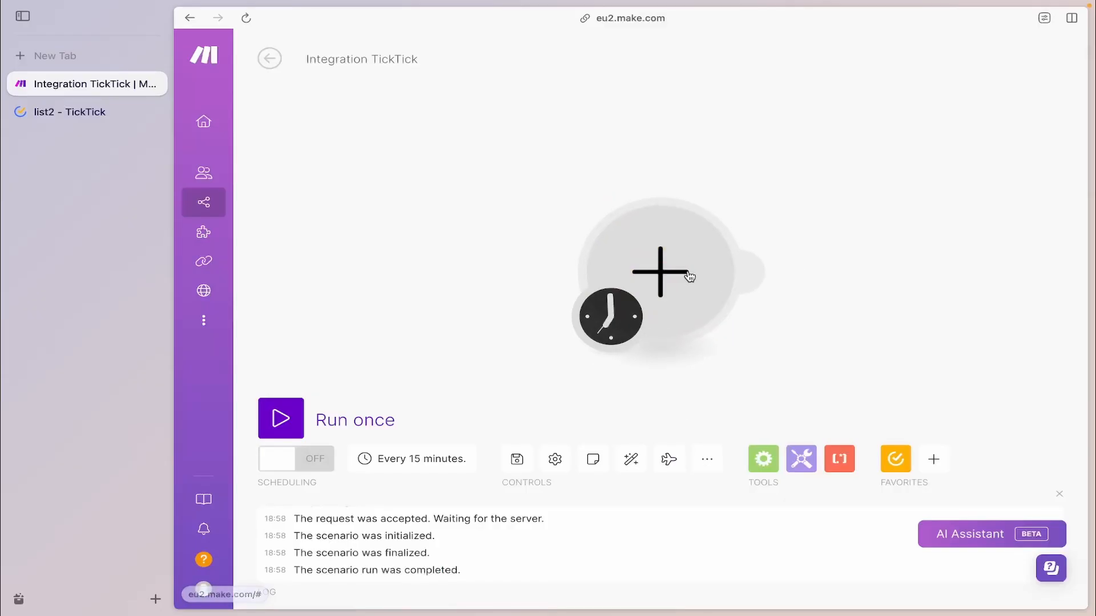
# Step: Add a TickTick List Lists module to the empty scenario with a limit of 10 and save its settings
pyautogui.click(692, 276)
pyautogui.click(771, 240)
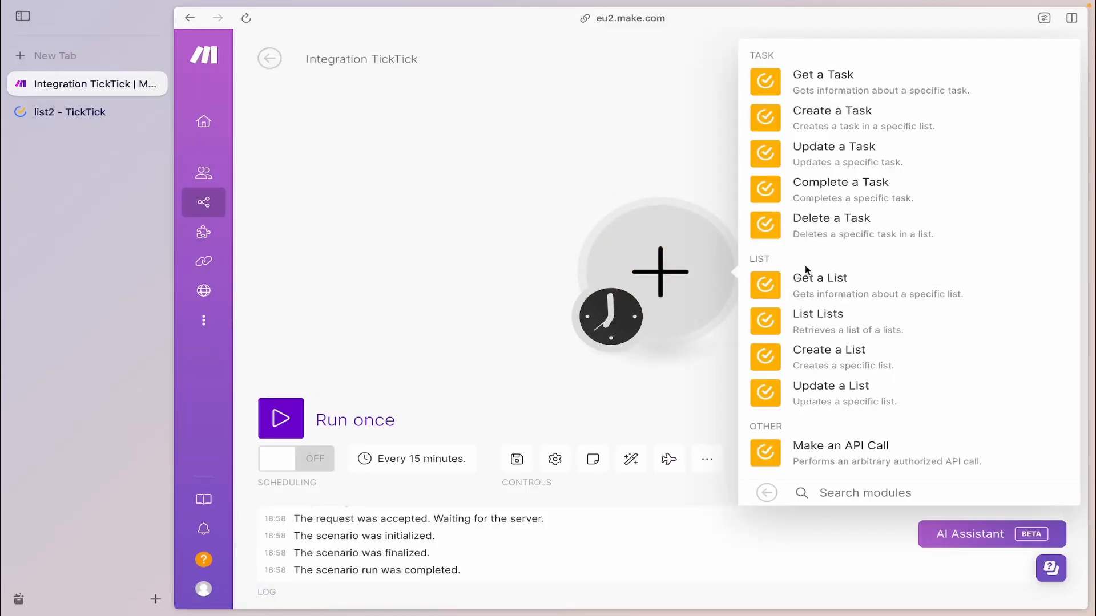
pyautogui.click(827, 316)
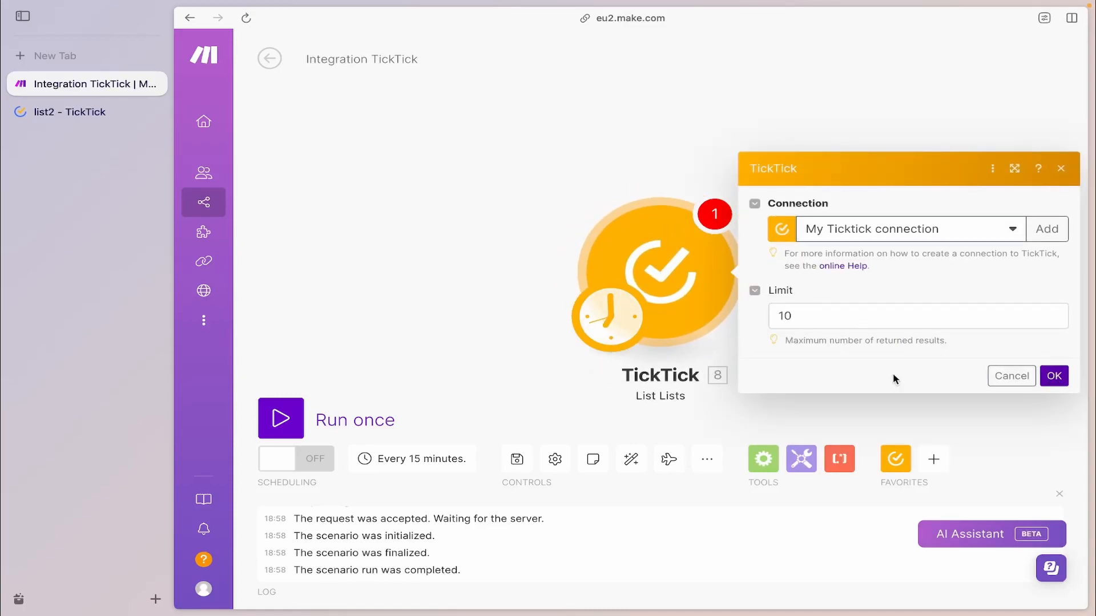
pyautogui.moveTo(806, 313); pyautogui.dragTo(767, 318)
pyautogui.click(1061, 377)
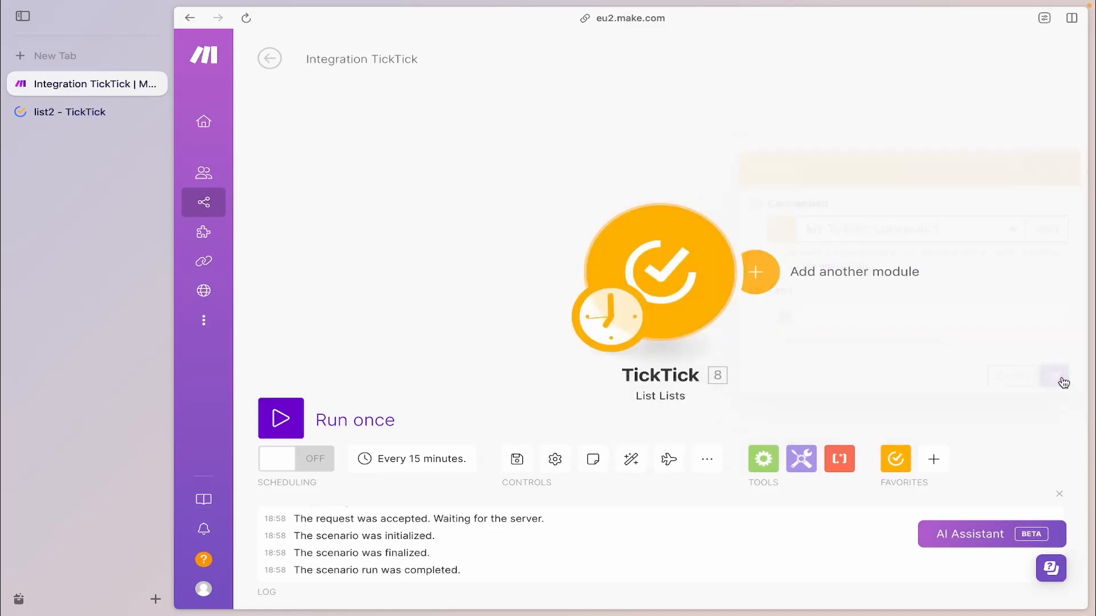
# Step: Run only the List Lists module and examine the ID, name and kind of each list in its output
pyautogui.rightClick(701, 272)
pyautogui.click(724, 304)
pyautogui.click(758, 186)
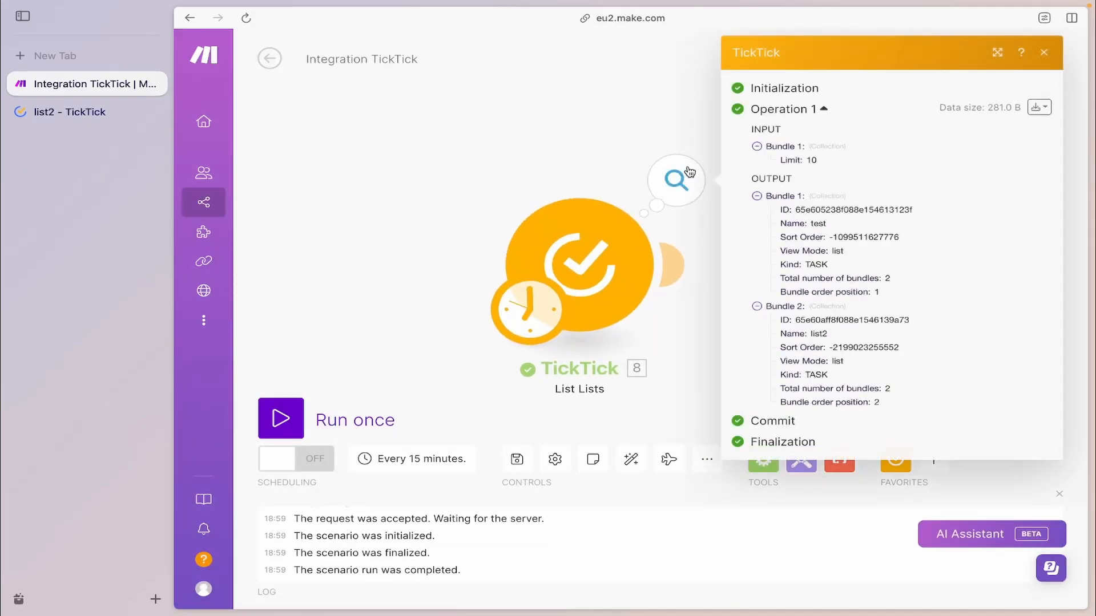
pyautogui.doubleClick(804, 211)
pyautogui.doubleClick(820, 224)
pyautogui.doubleClick(820, 264)
pyautogui.doubleClick(821, 373)
pyautogui.click(497, 196)
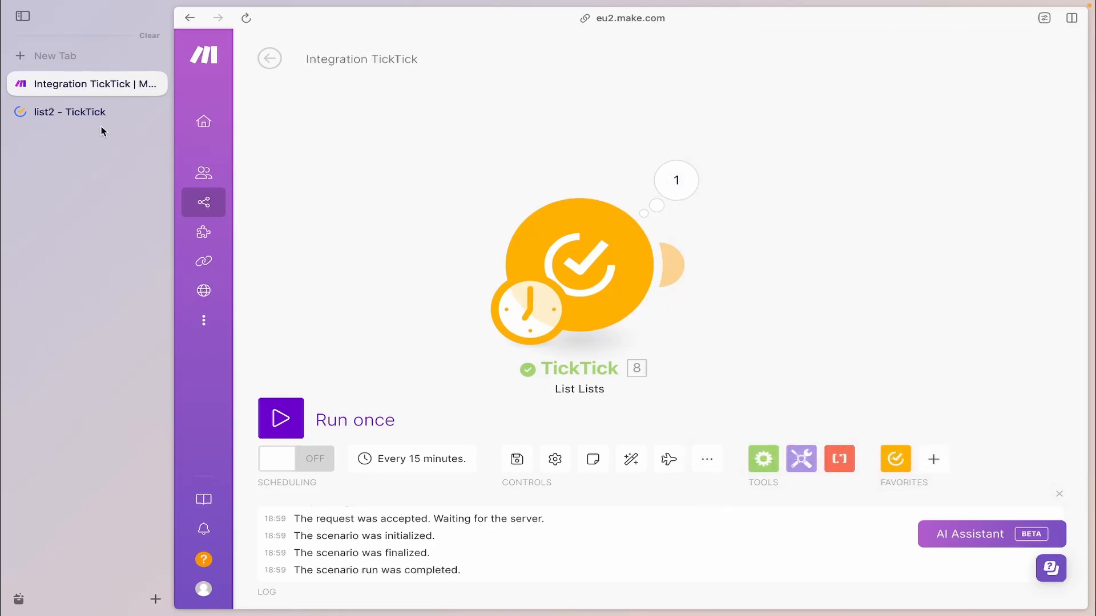
# Step: Create a TickTick list named NoteList1 with the type Note List
pyautogui.click(86, 112)
pyautogui.click(372, 155)
pyautogui.click(497, 324)
pyautogui.click(491, 371)
pyautogui.click(480, 193)
pyautogui.write('NoteList')
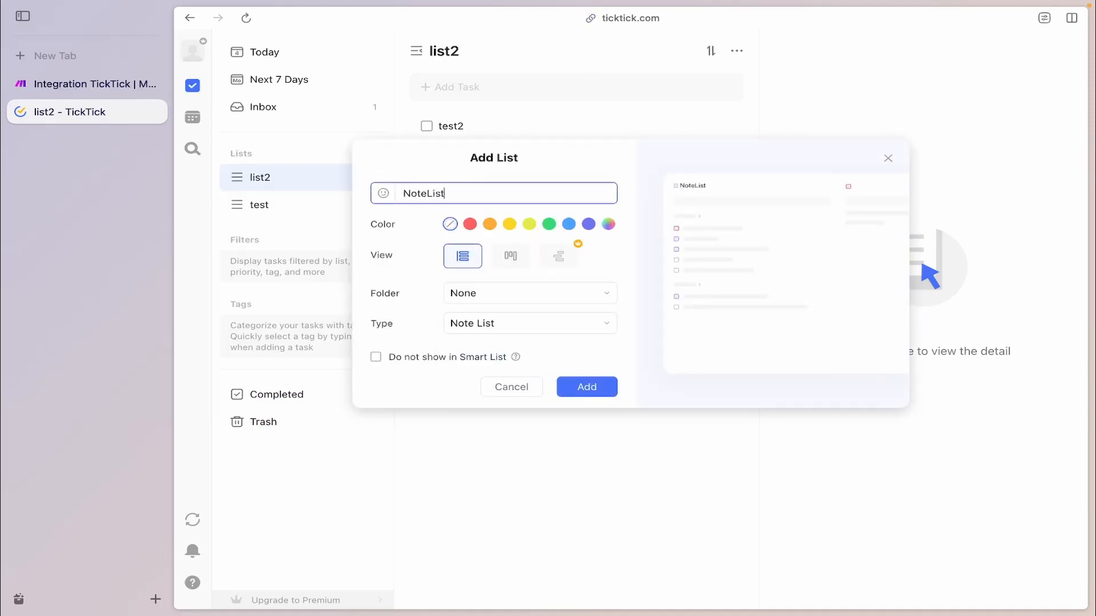
pyautogui.write('1')
pyautogui.click(589, 387)
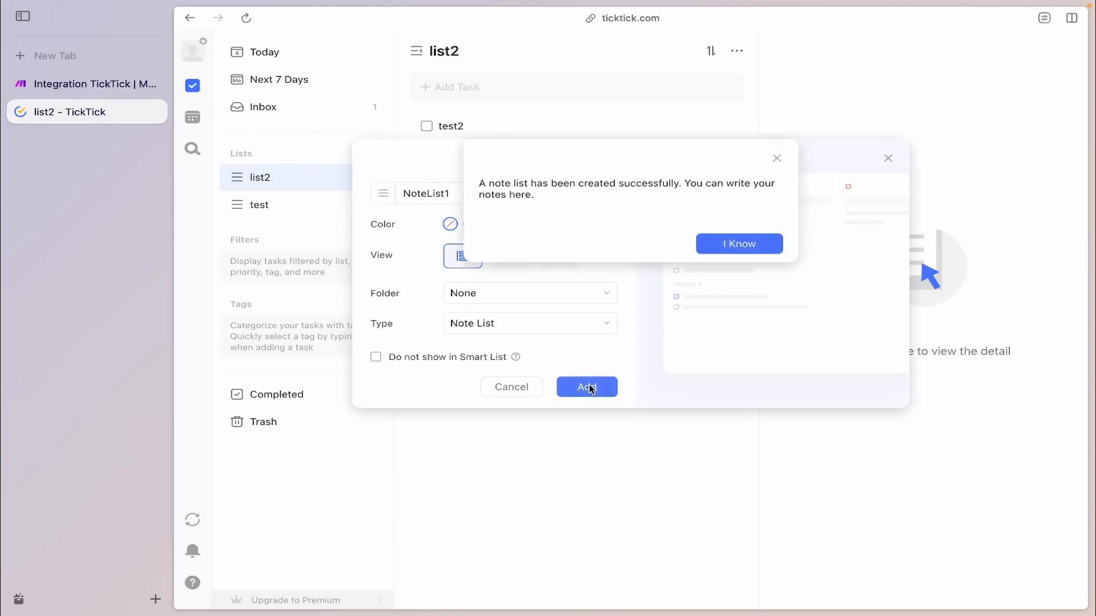
# Step: Dismiss the note list notice in TickTick, and rerun only the List Lists module in Make to open its output
pyautogui.click(731, 243)
pyautogui.click(888, 160)
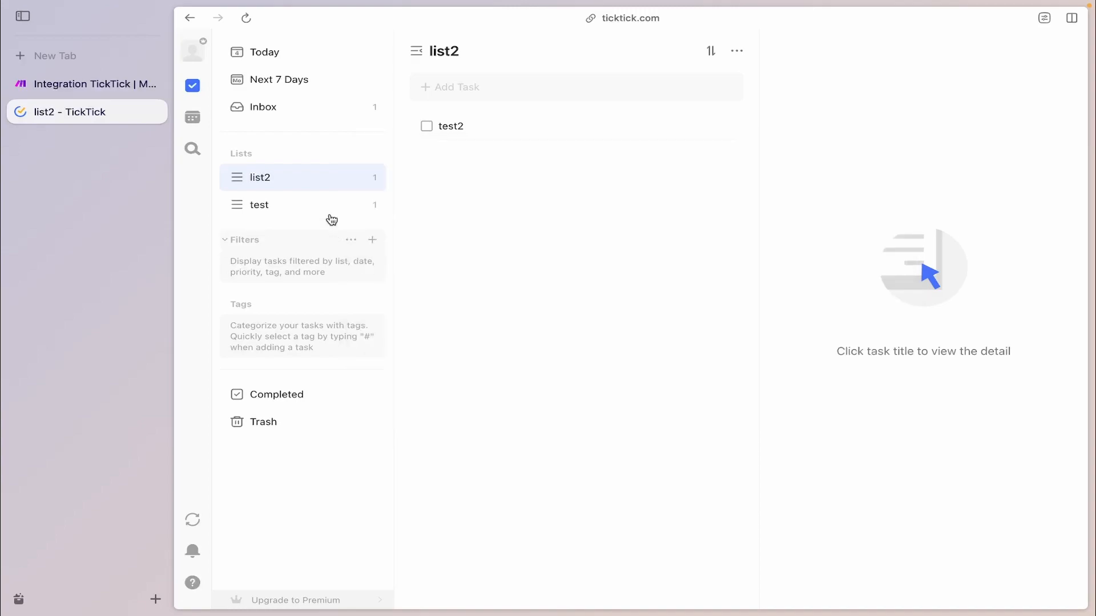
pyautogui.click(114, 85)
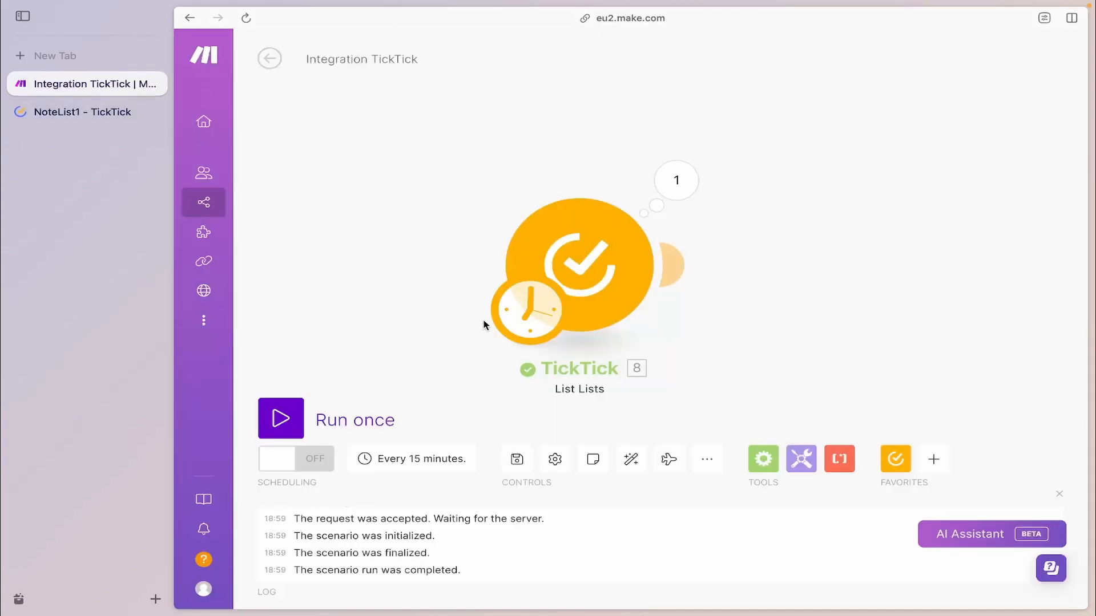
pyautogui.rightClick(569, 264)
pyautogui.click(598, 298)
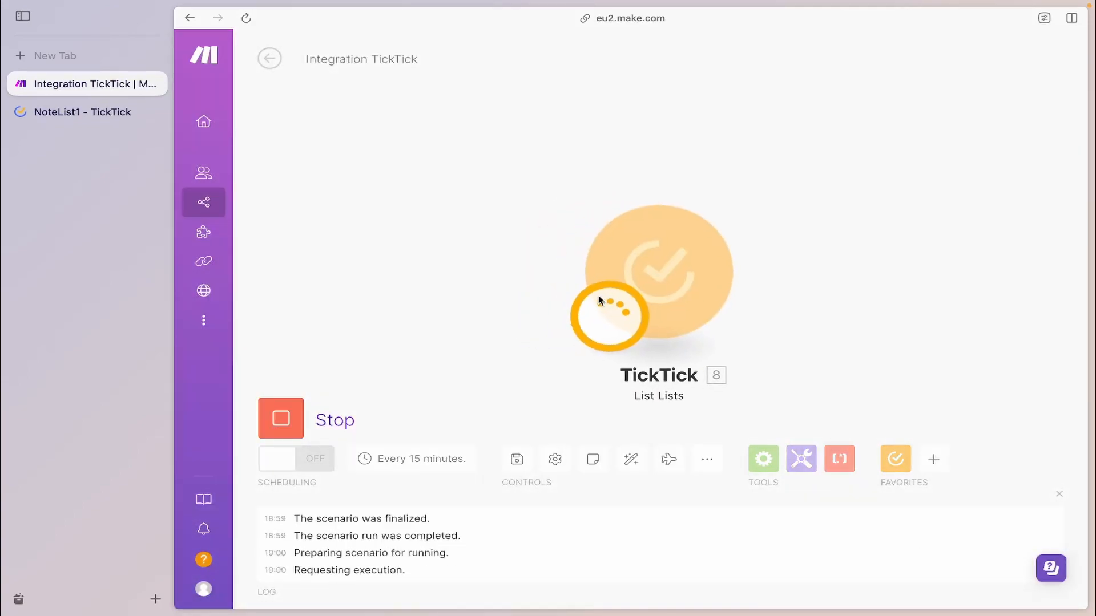
pyautogui.click(768, 200)
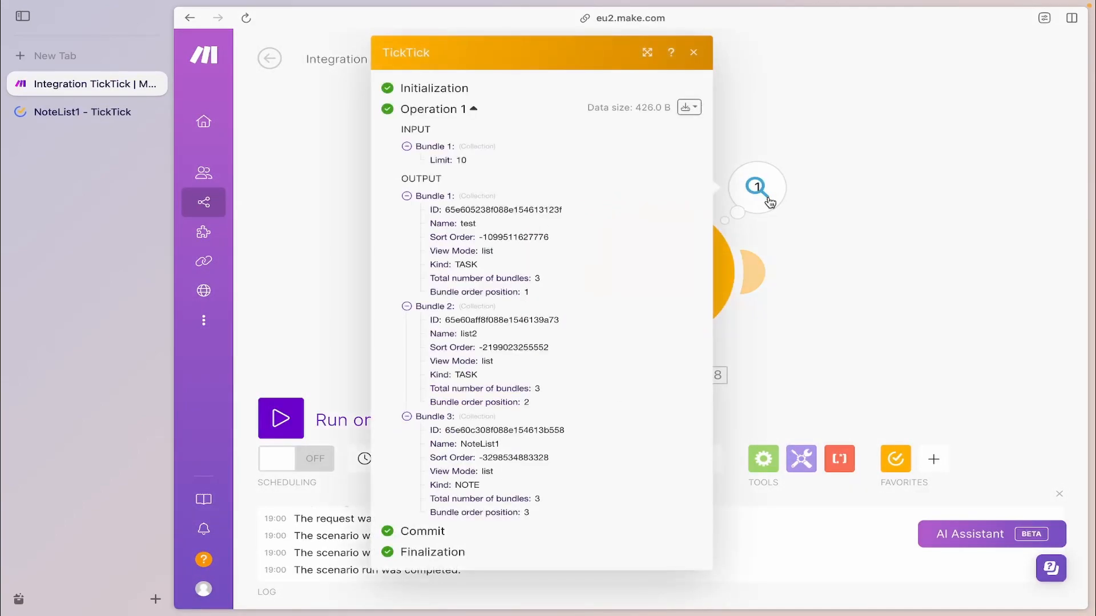
# Step: Examine the kind of each list and the view mode of NoteList1 in the List Lists output
pyautogui.doubleClick(465, 263)
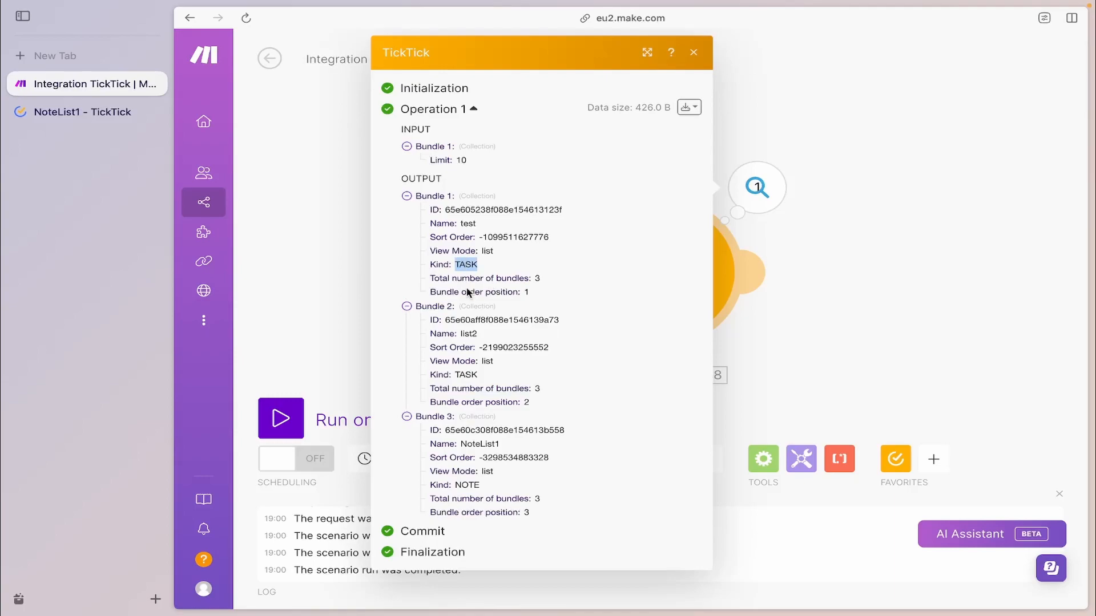
pyautogui.doubleClick(466, 375)
pyautogui.doubleClick(473, 485)
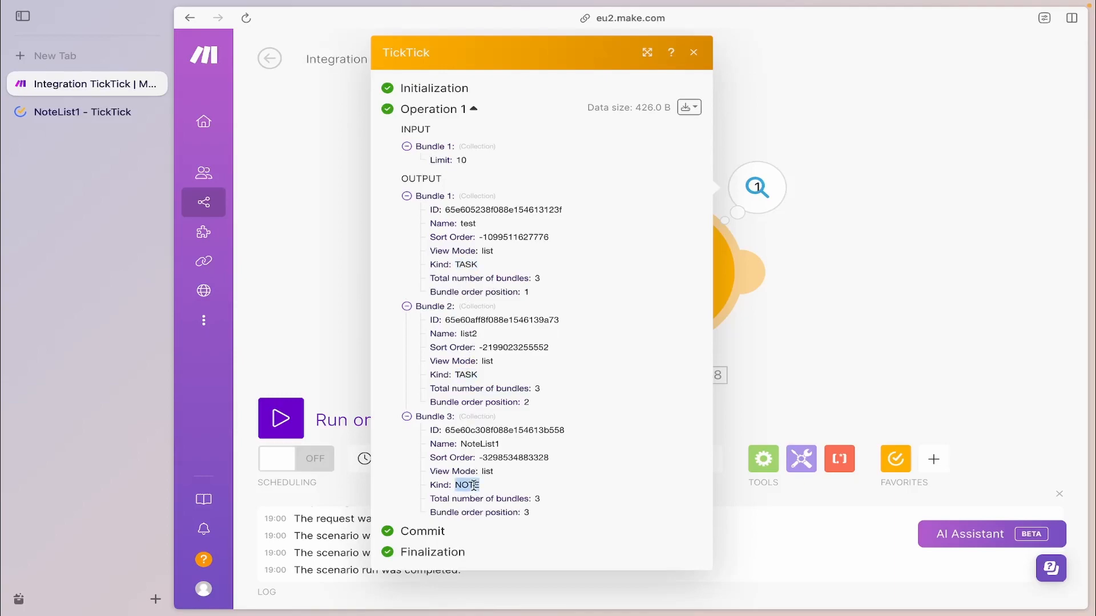
pyautogui.moveTo(501, 485); pyautogui.dragTo(427, 491)
pyautogui.moveTo(495, 472); pyautogui.dragTo(423, 470)
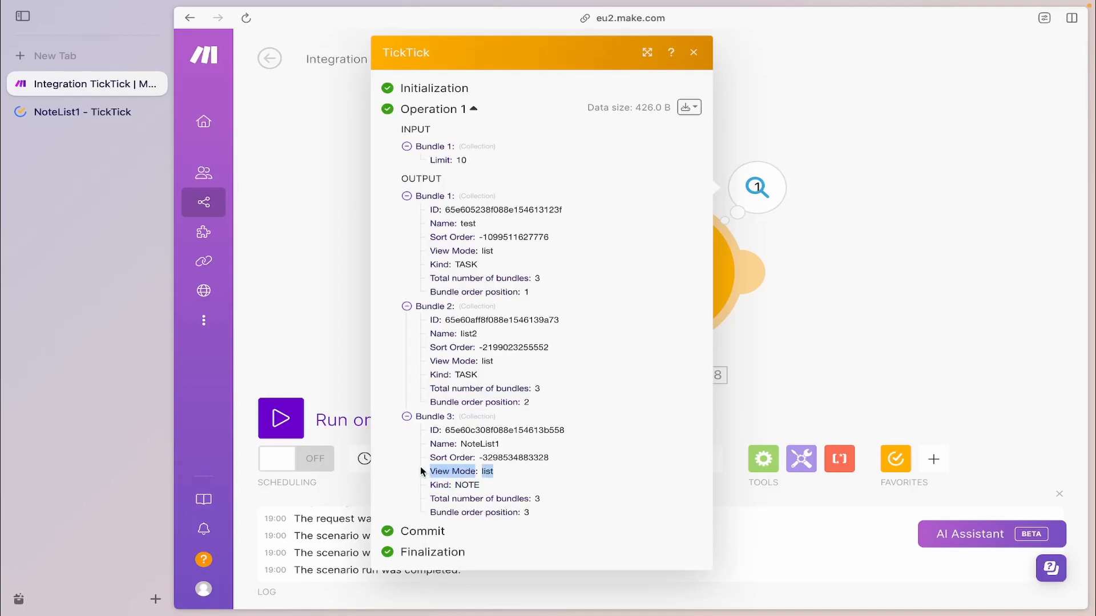
# Step: Switch to TickTick and change the view of list2 to Kanban
pyautogui.click(124, 114)
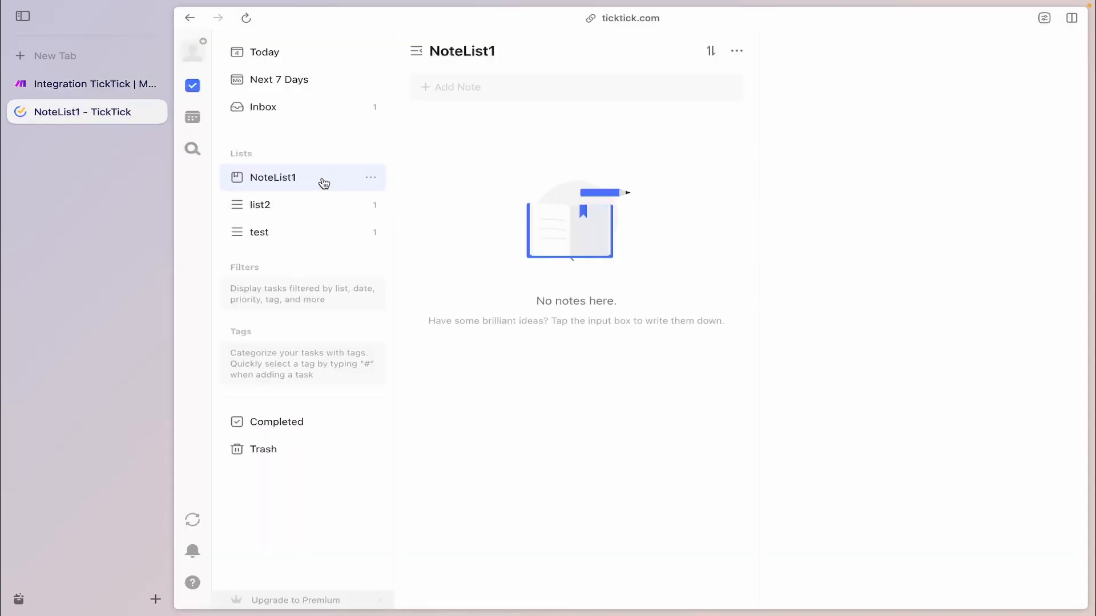
pyautogui.click(312, 213)
pyautogui.click(739, 52)
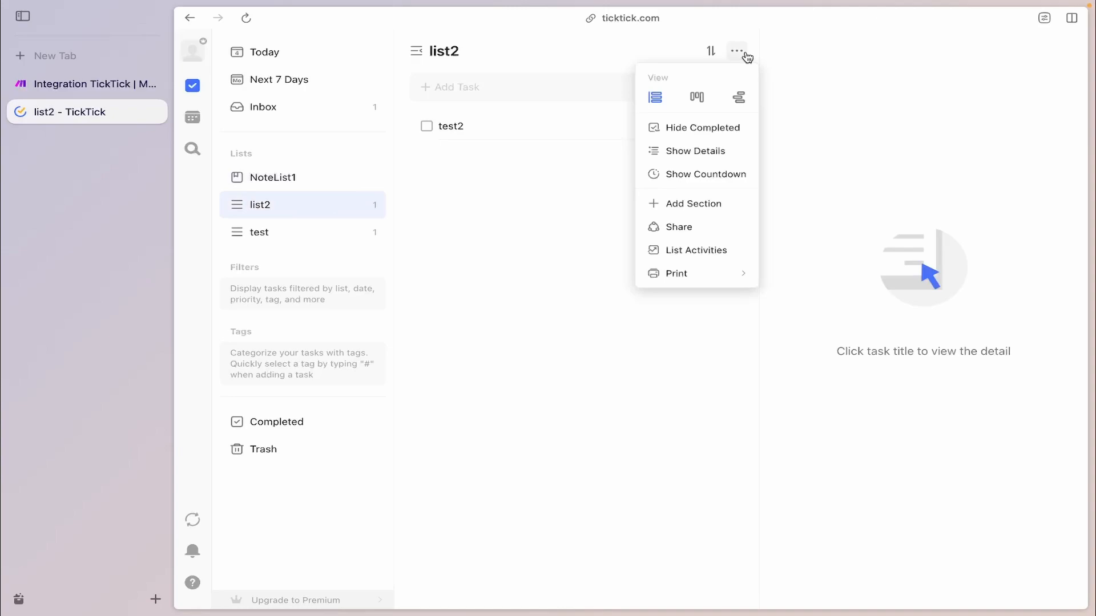
pyautogui.click(697, 98)
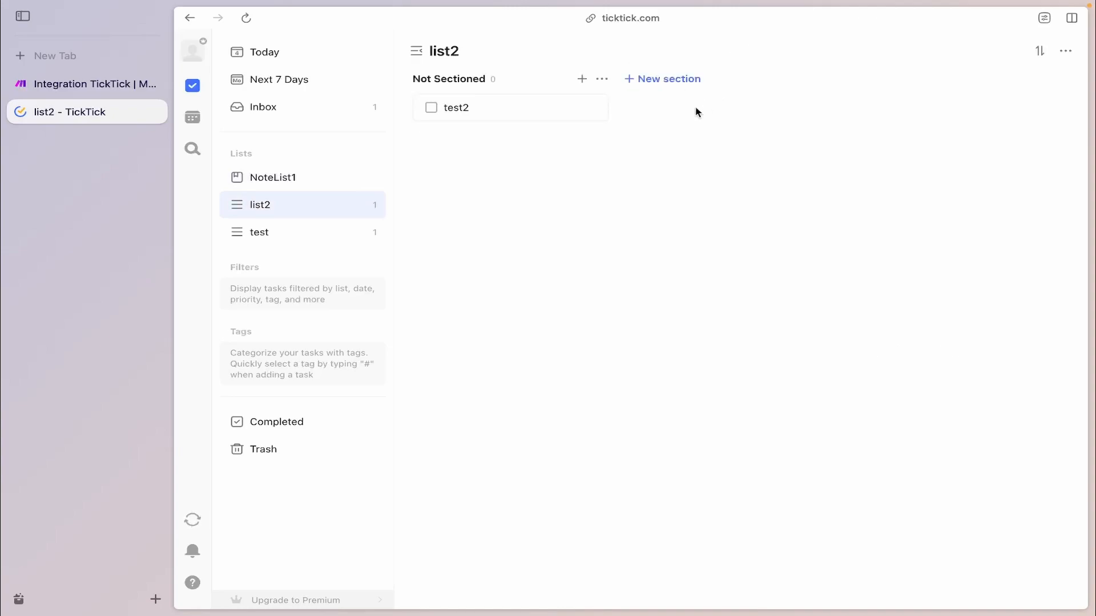
# Step: Try to change the view of the test list to Timeline, and close the premium upgrade offer
pyautogui.click(335, 233)
pyautogui.click(737, 52)
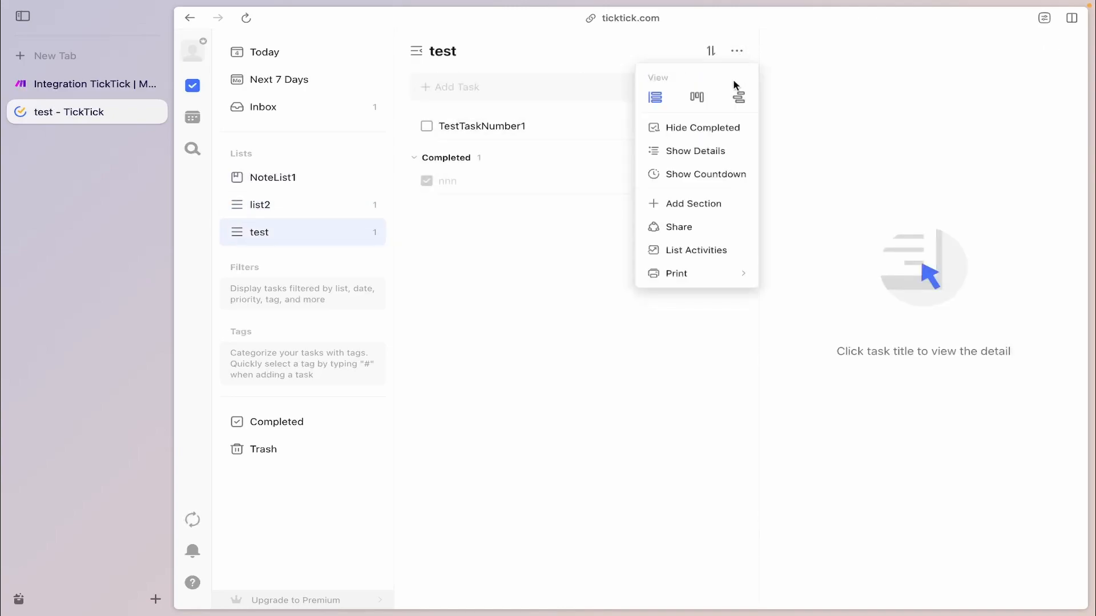
pyautogui.click(738, 98)
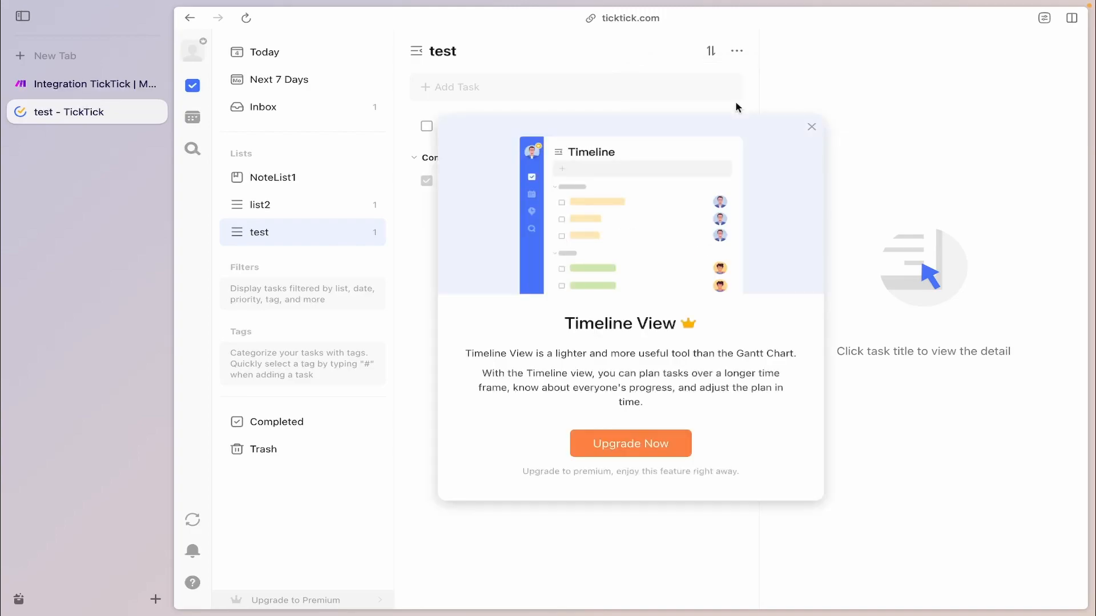
pyautogui.click(812, 128)
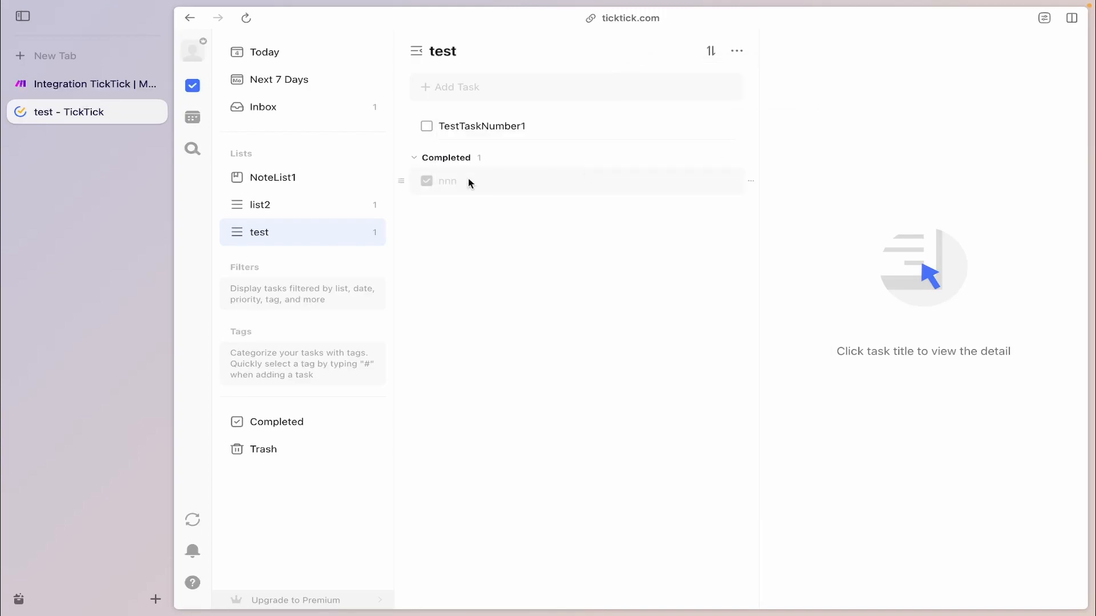
# Step: Run the List Lists scenario once in Make and examine the name and view mode of list2 in the output
pyautogui.click(86, 84)
pyautogui.click(314, 417)
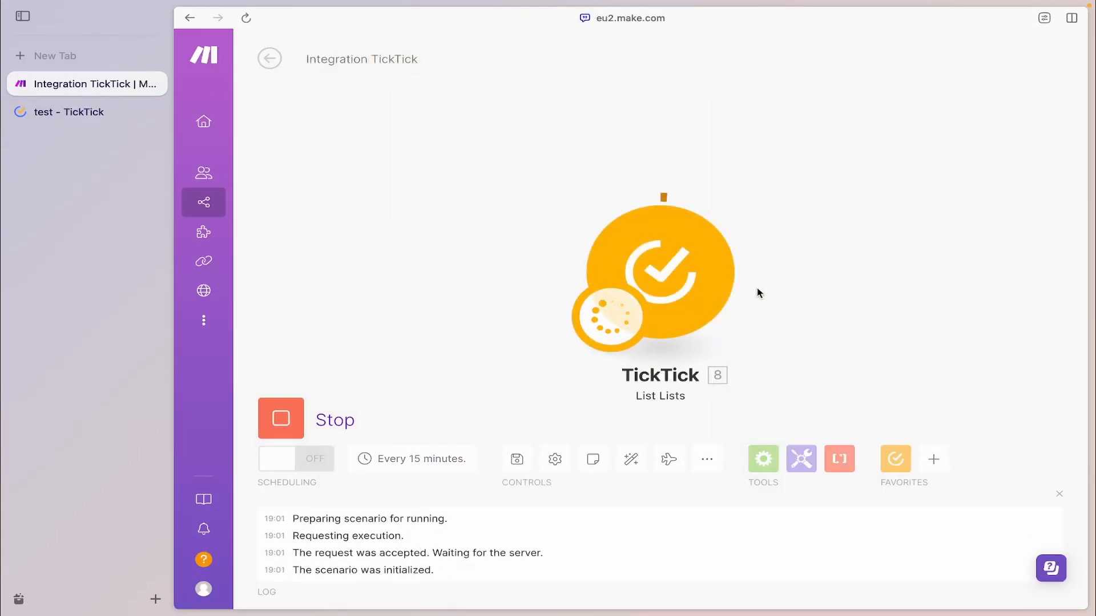
pyautogui.click(773, 208)
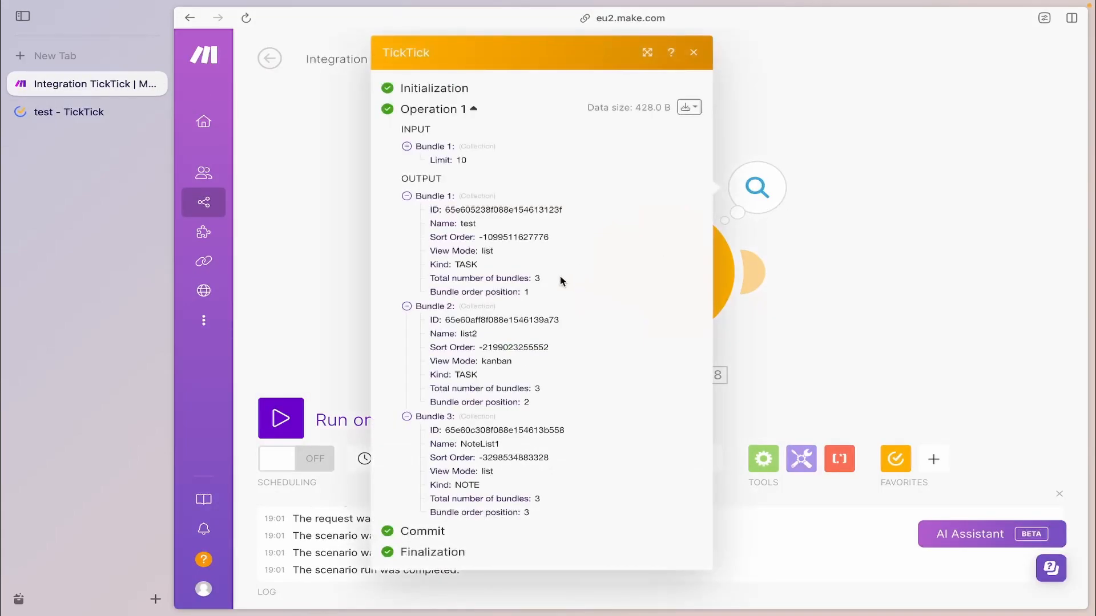
pyautogui.doubleClick(466, 335)
pyautogui.doubleClick(503, 361)
pyautogui.click(815, 342)
# Step: Replace the List Lists module with a TickTick Create a List module and set the list name to ListCreatedFromMakeCom
pyautogui.click(540, 286)
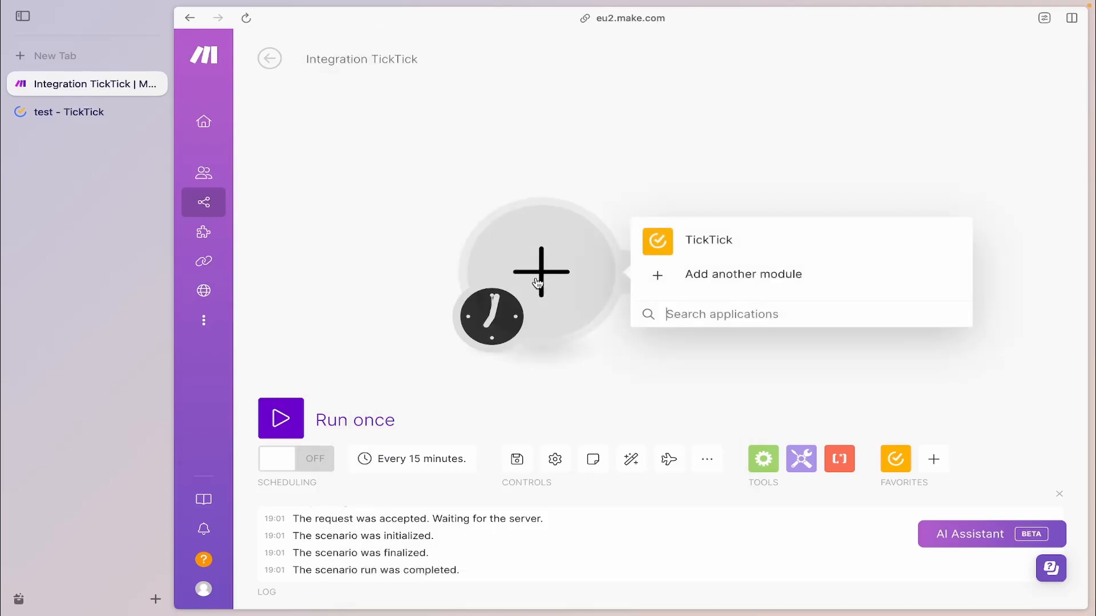
pyautogui.click(716, 245)
pyautogui.click(720, 351)
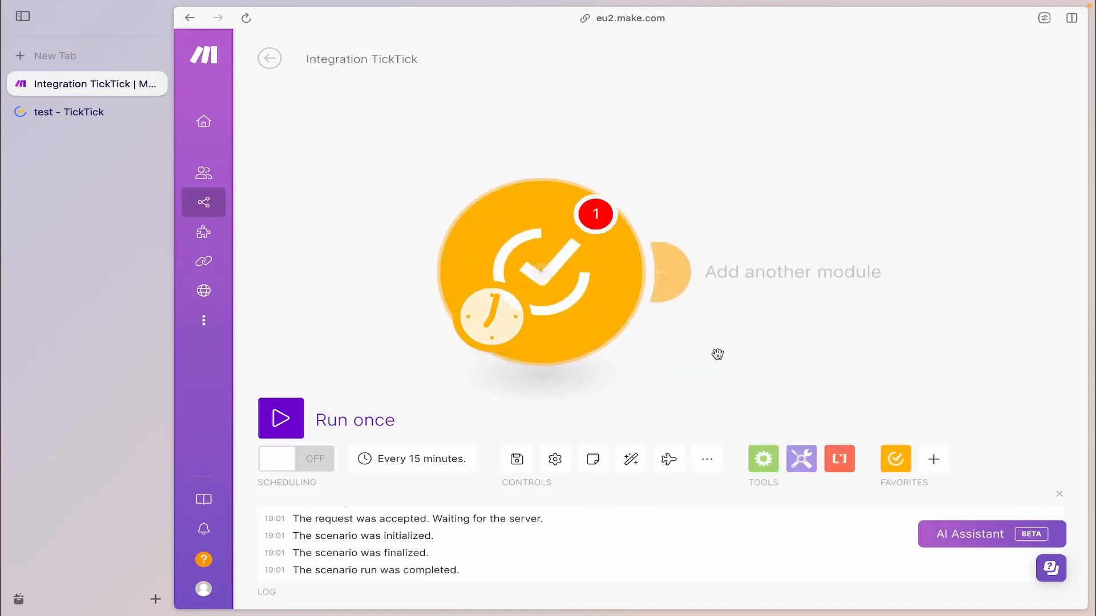
pyautogui.click(705, 200)
pyautogui.write('ListC')
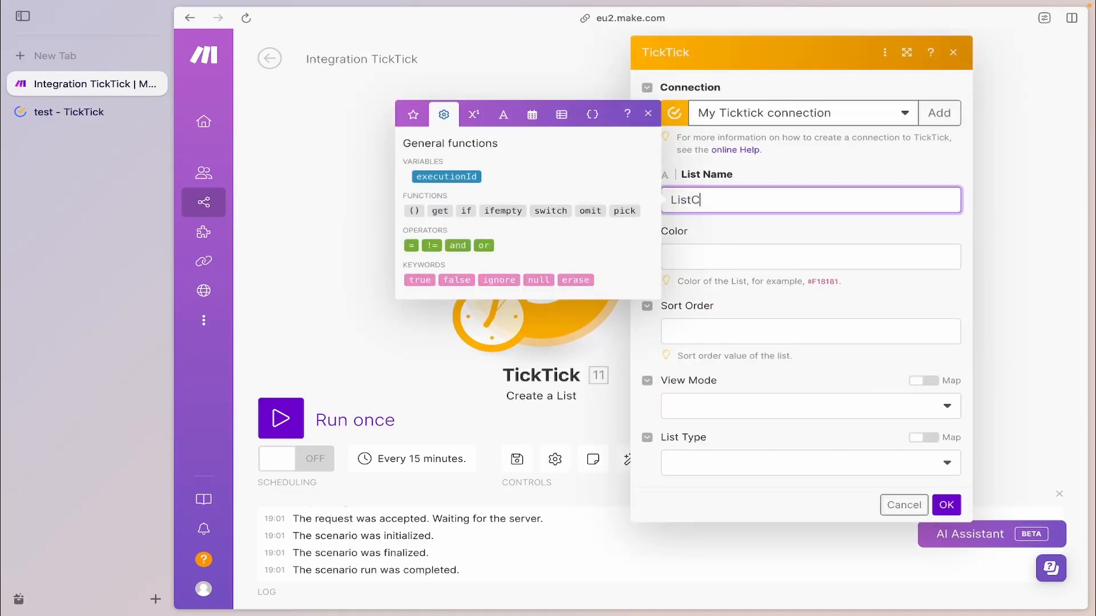
pyautogui.write('reatedFromMakeCom')
# Step: Set the list's color to #F18181, view mode to Kanban and list type to Task, and save the module settings
pyautogui.click(811, 260)
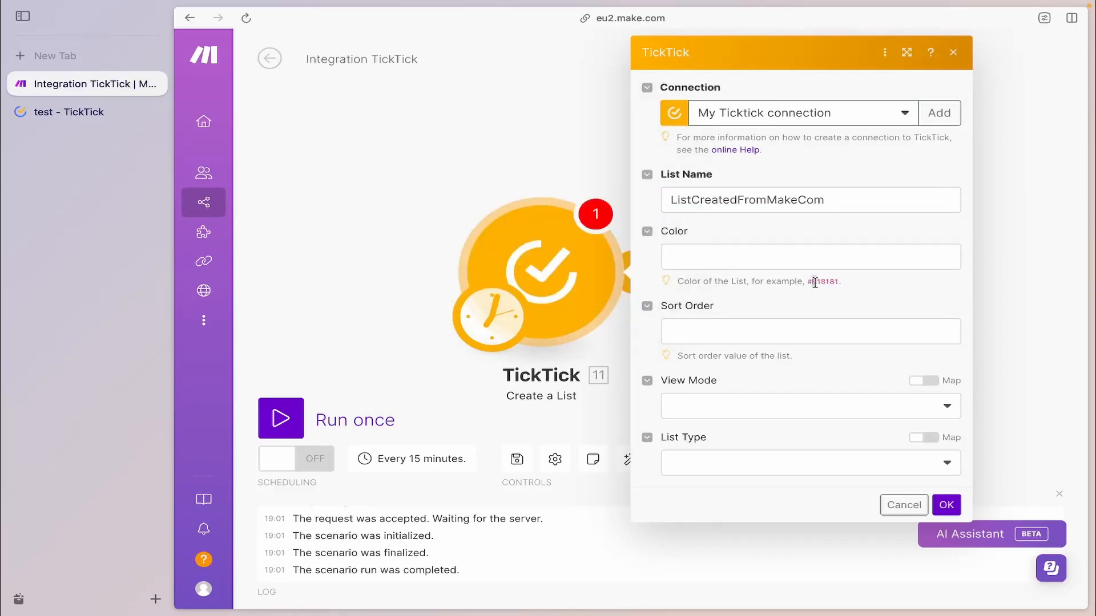
pyautogui.write('#F18181')
pyautogui.click(752, 330)
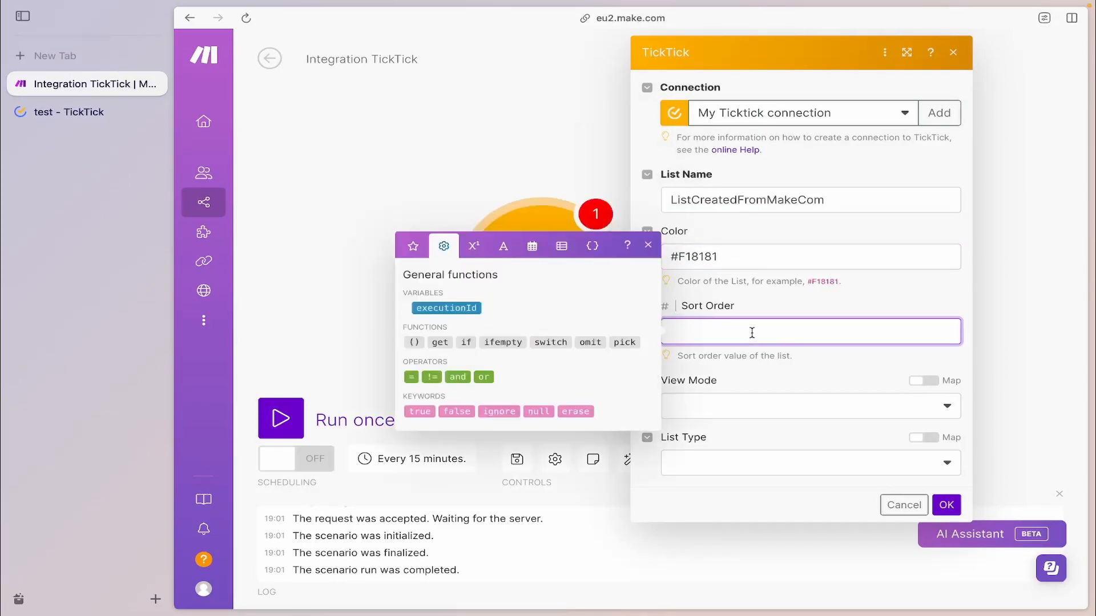
pyautogui.click(816, 406)
pyautogui.click(778, 476)
pyautogui.click(788, 463)
pyautogui.click(793, 487)
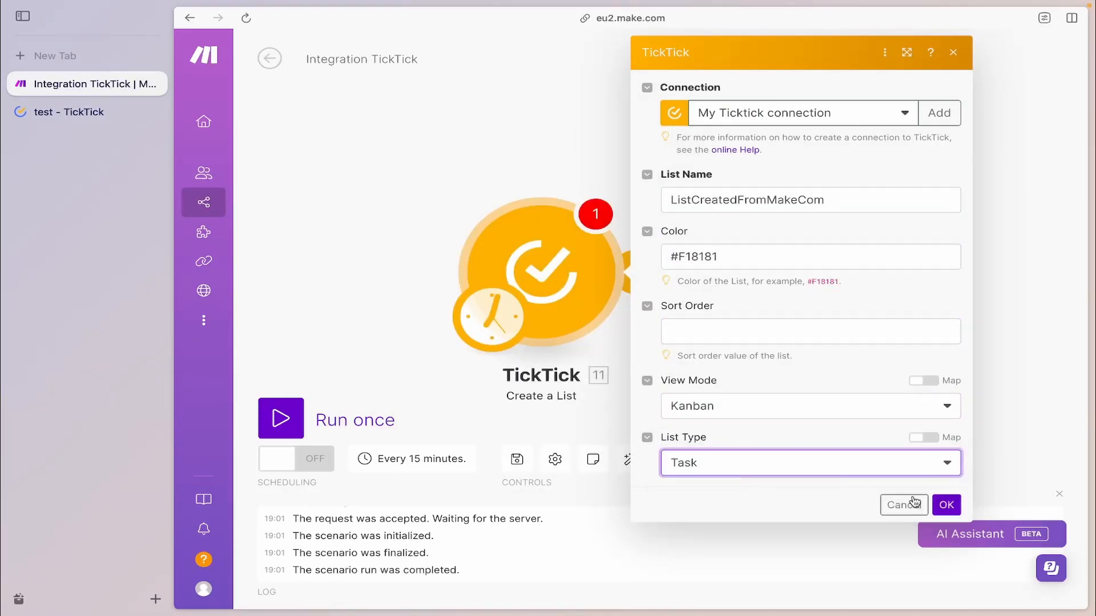
pyautogui.click(947, 504)
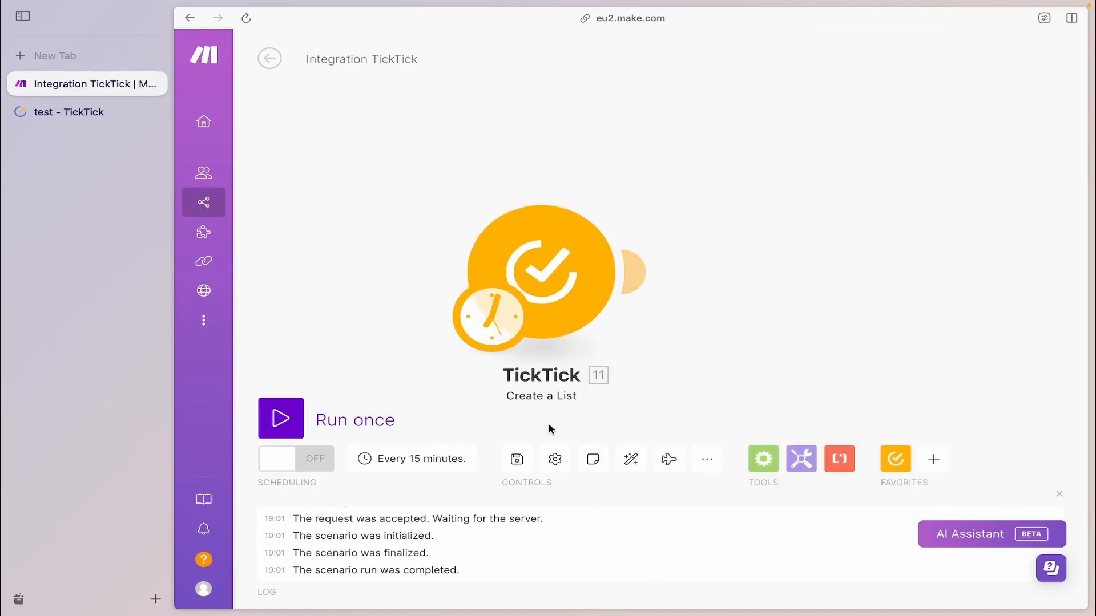
# Step: Run the Create a List scenario once, sync TickTick and open the ListCreatedFromMakeCom list
pyautogui.click(299, 432)
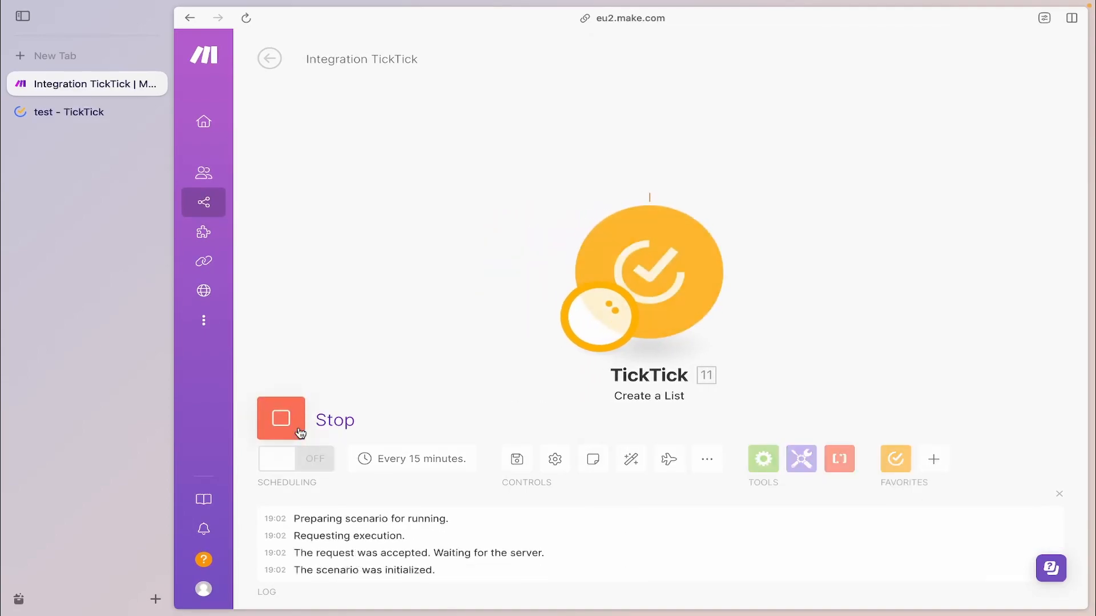
pyautogui.click(97, 119)
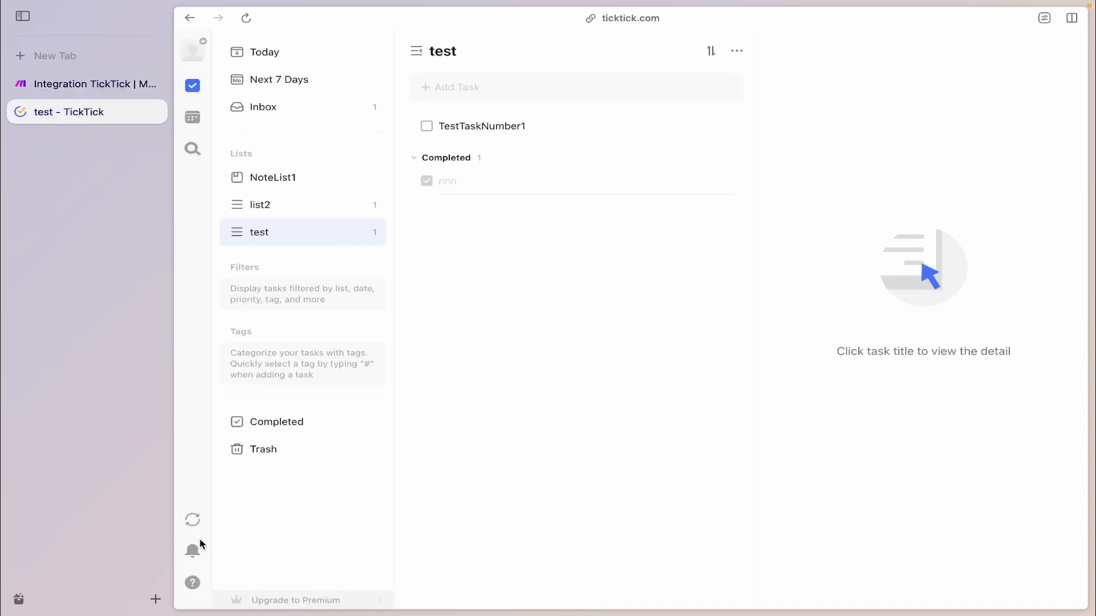
pyautogui.click(193, 521)
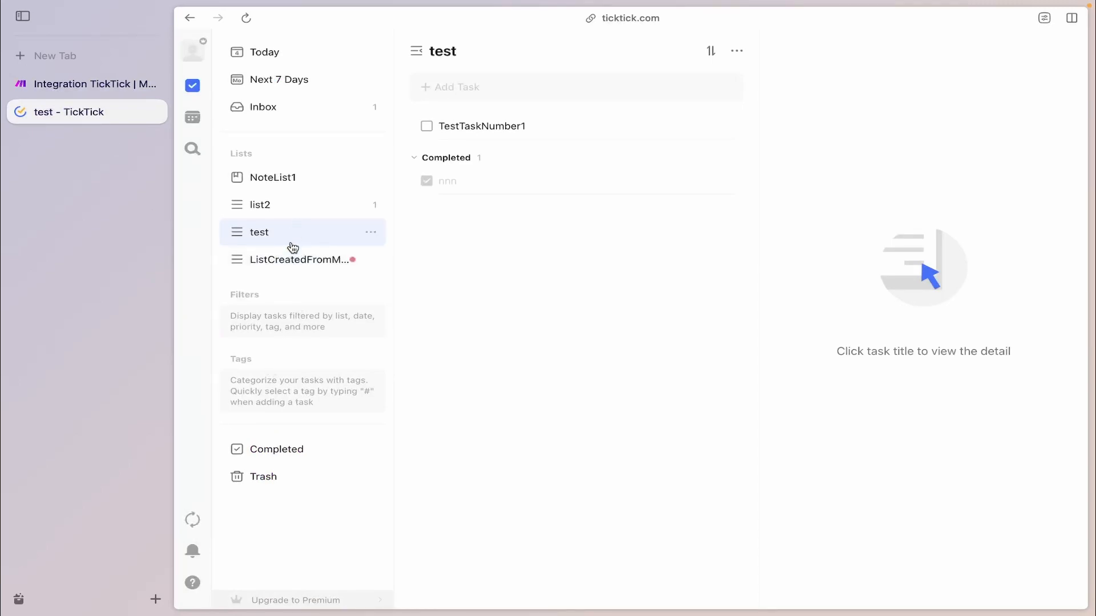
pyautogui.click(318, 259)
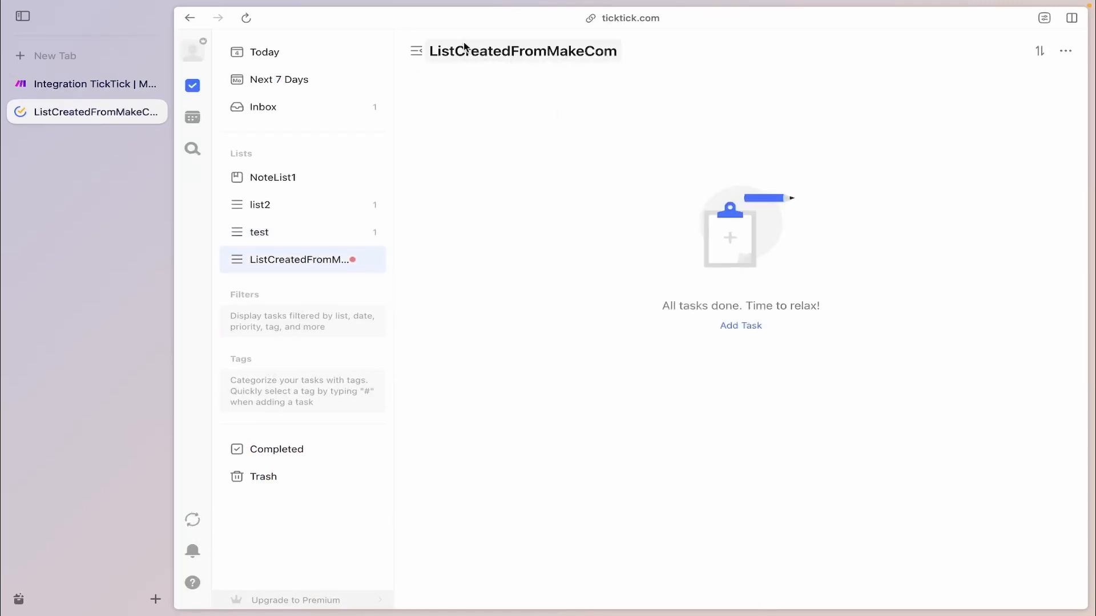
# Step: In Make, replace the module with a TickTick Update a List module and choose ListCreatedFromMakeCom as its unmapped List ID
pyautogui.click(112, 87)
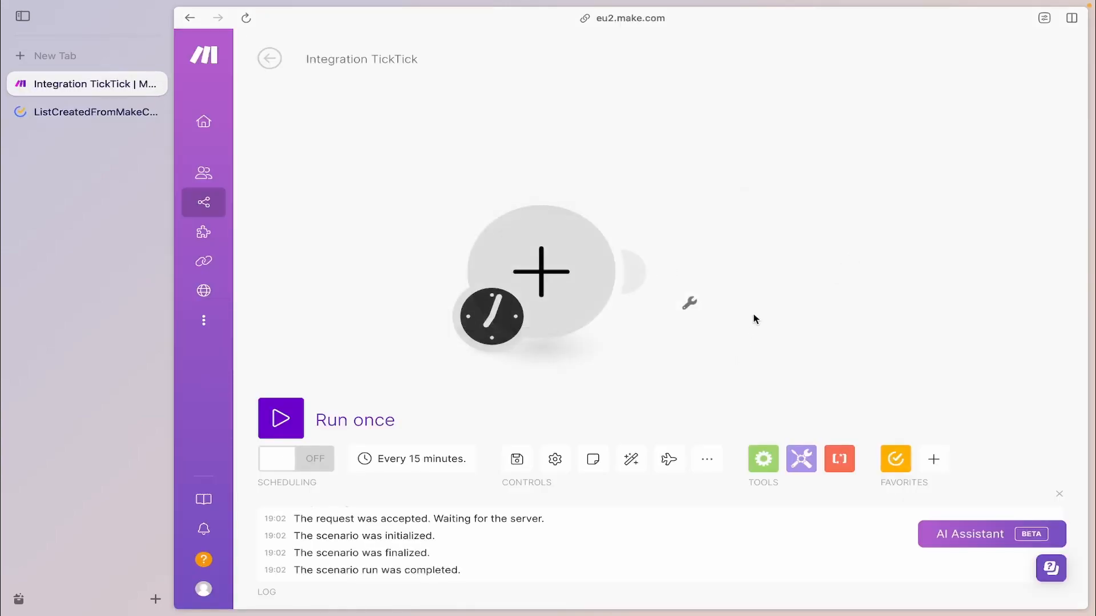
pyautogui.click(532, 261)
pyautogui.click(703, 256)
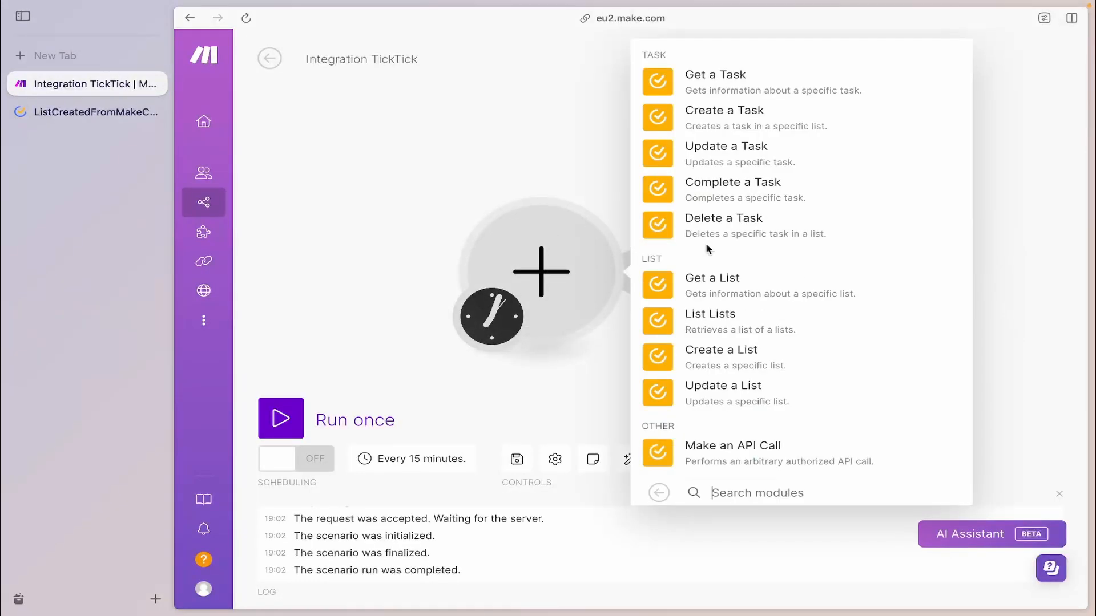
pyautogui.click(713, 387)
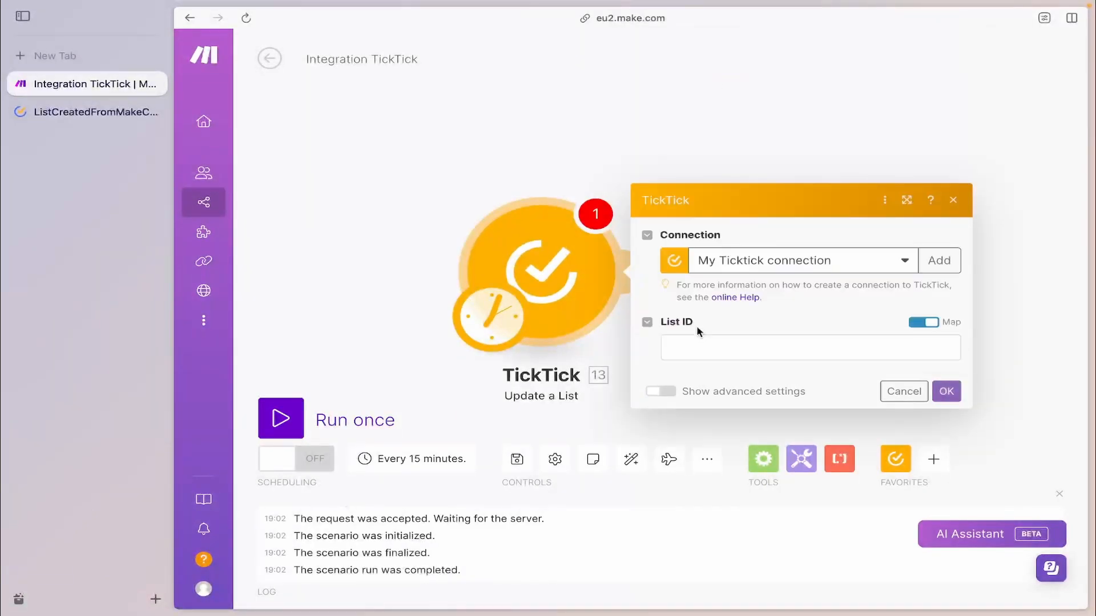
pyautogui.click(781, 201)
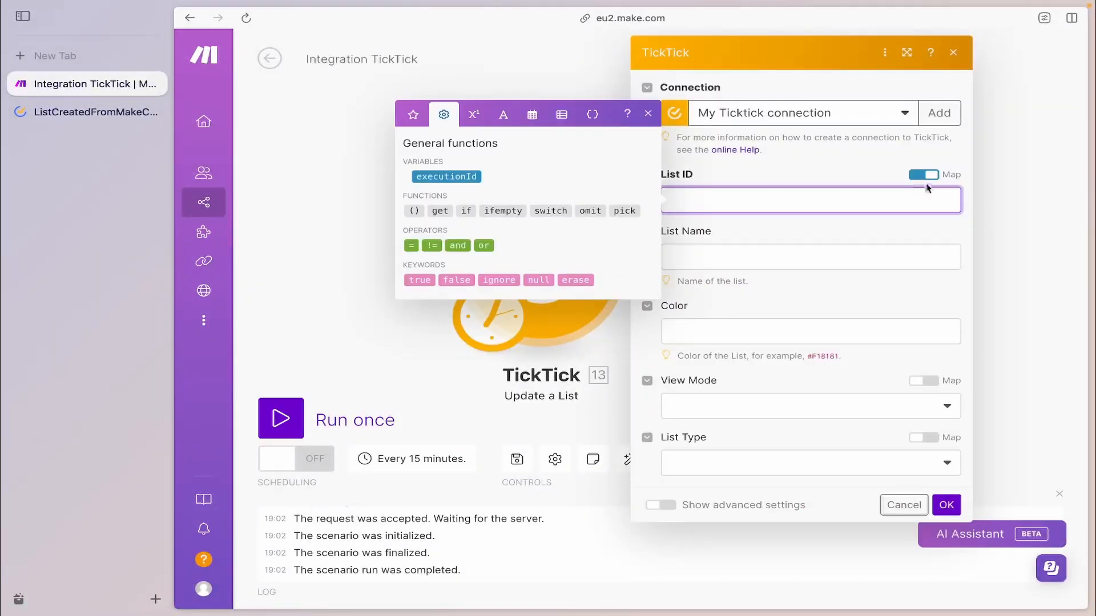
pyautogui.click(923, 174)
pyautogui.click(832, 203)
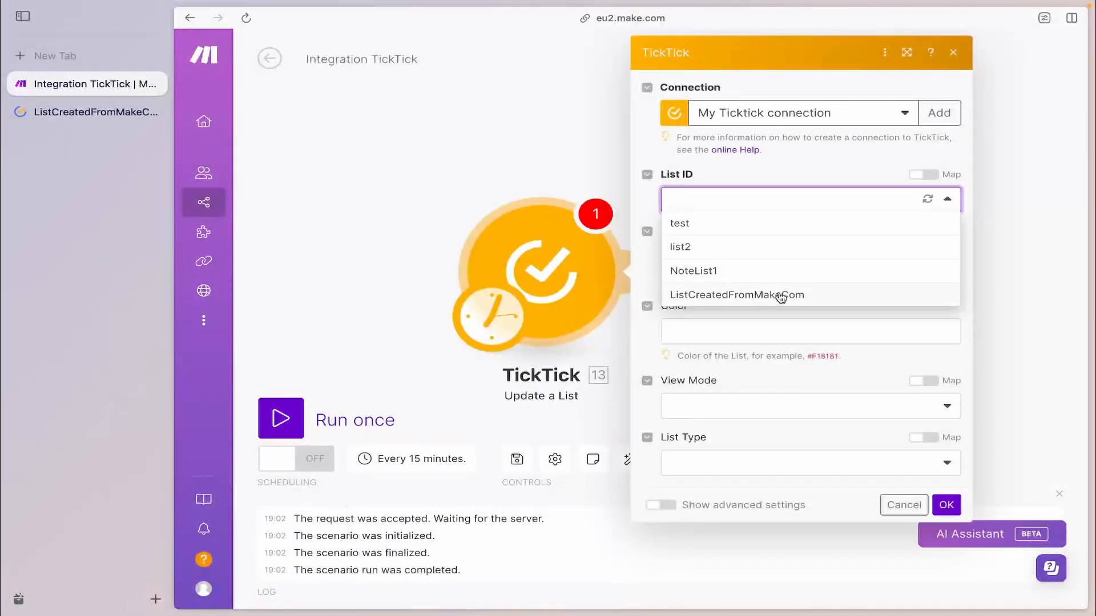
pyautogui.click(868, 193)
pyautogui.click(906, 201)
pyautogui.click(796, 296)
# Step: Set the list name to ListUpdatedFromMakeCom, color to #000FFF and view mode to List, and save the module settings
pyautogui.click(729, 258)
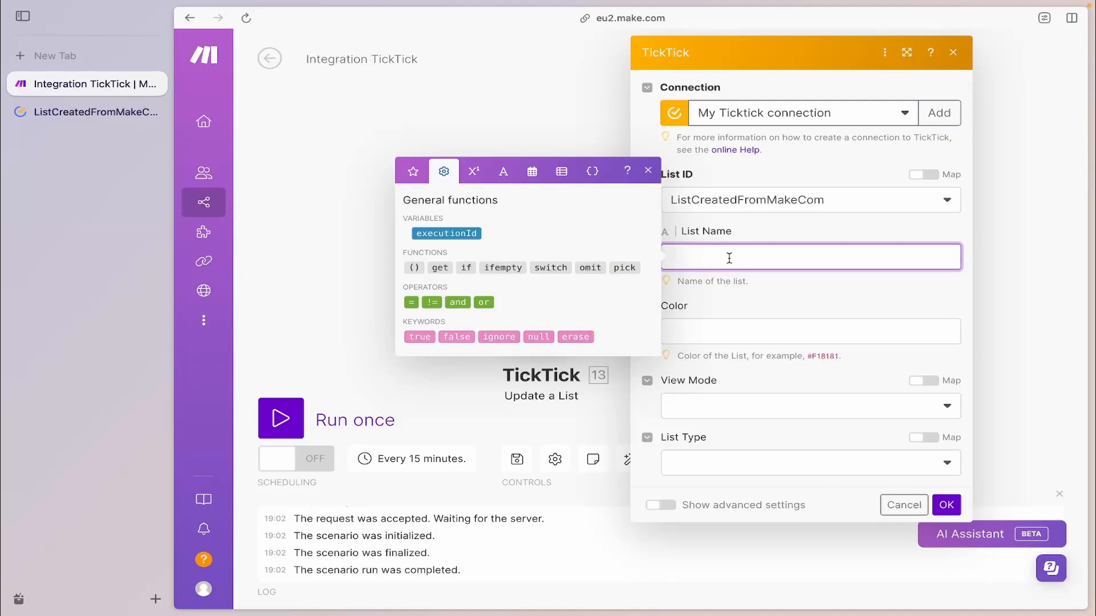
pyautogui.write('ListUpdatedFromMakeCom')
pyautogui.click(738, 332)
pyautogui.write('#000FFF')
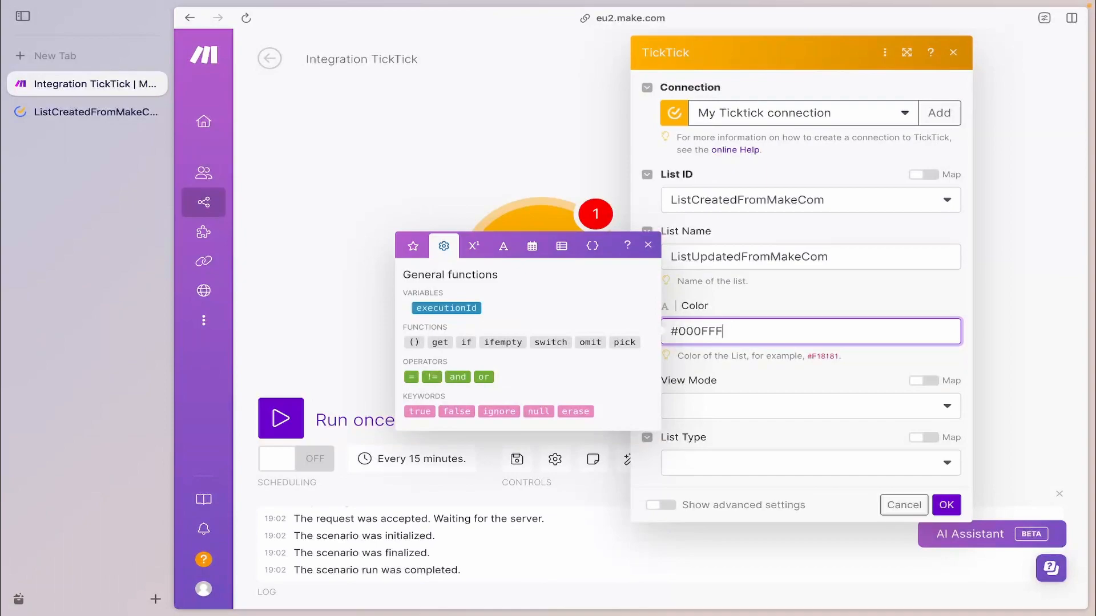
pyautogui.click(768, 406)
pyautogui.click(745, 452)
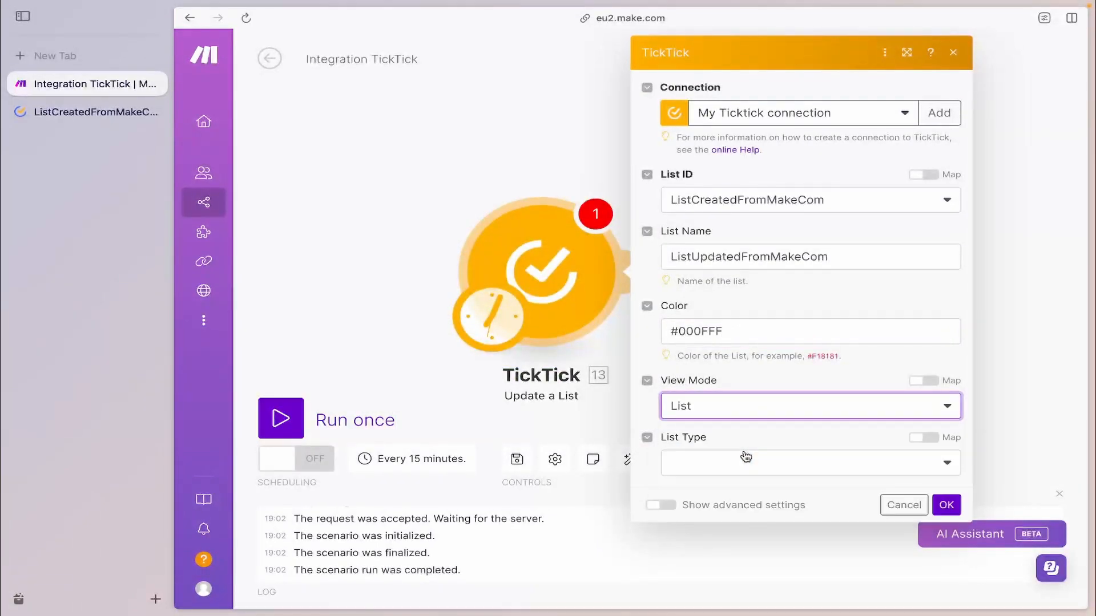
pyautogui.click(946, 504)
# Step: Run the Update a List scenario once, switch to TickTick, sync it and check the updated list
pyautogui.click(281, 419)
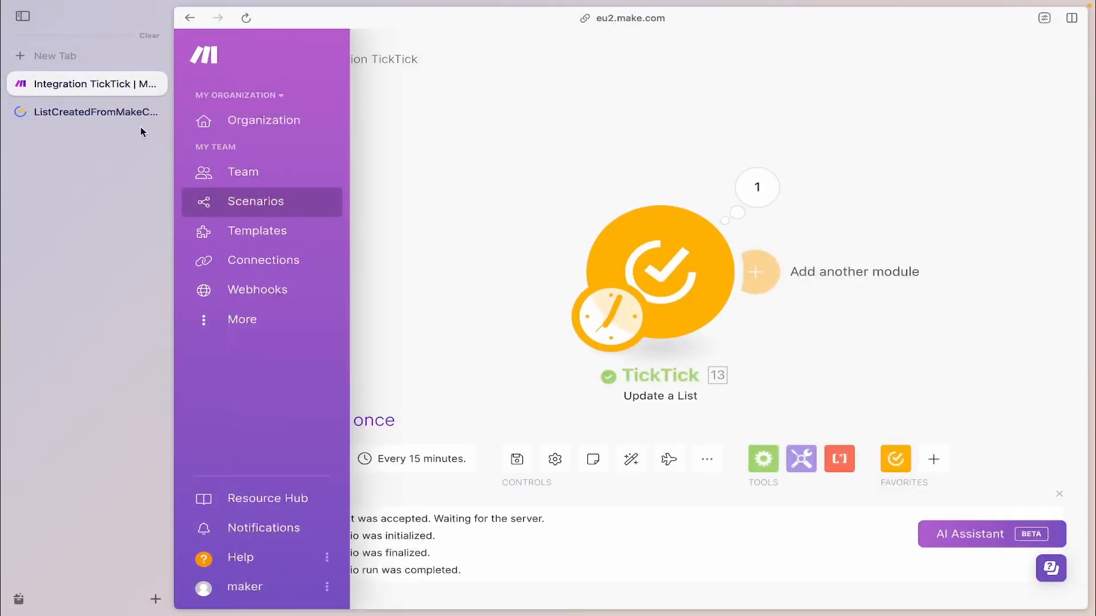
pyautogui.click(115, 117)
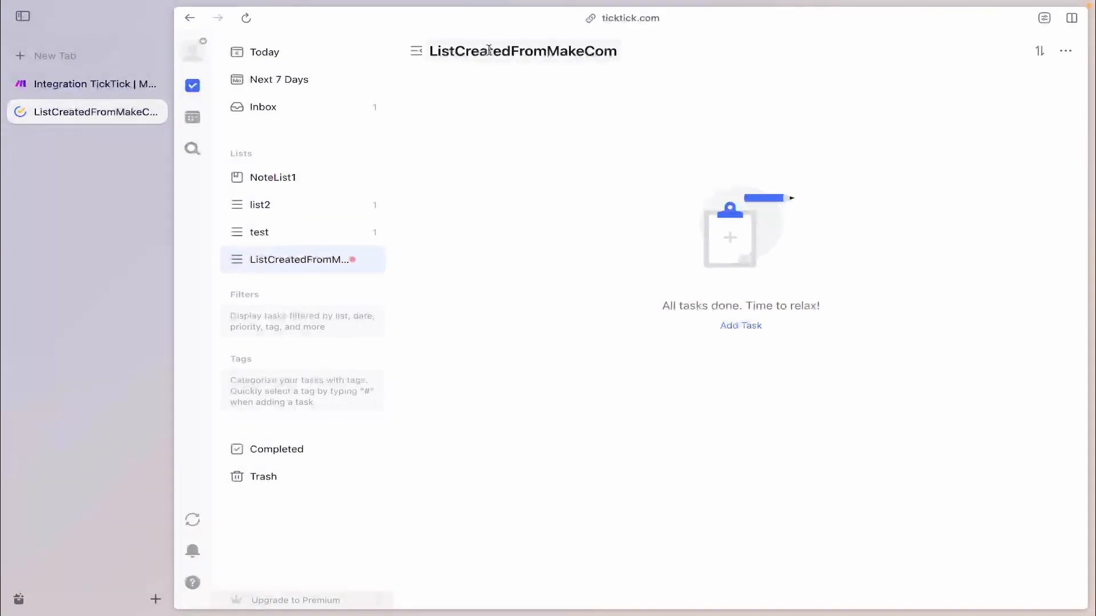
pyautogui.click(192, 519)
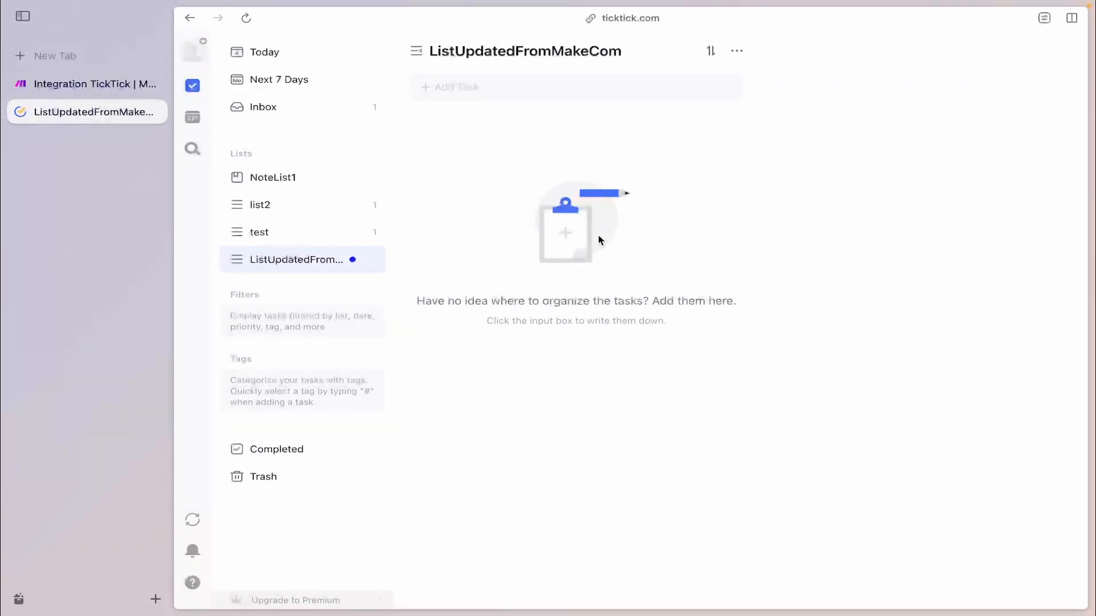
pyautogui.click(737, 55)
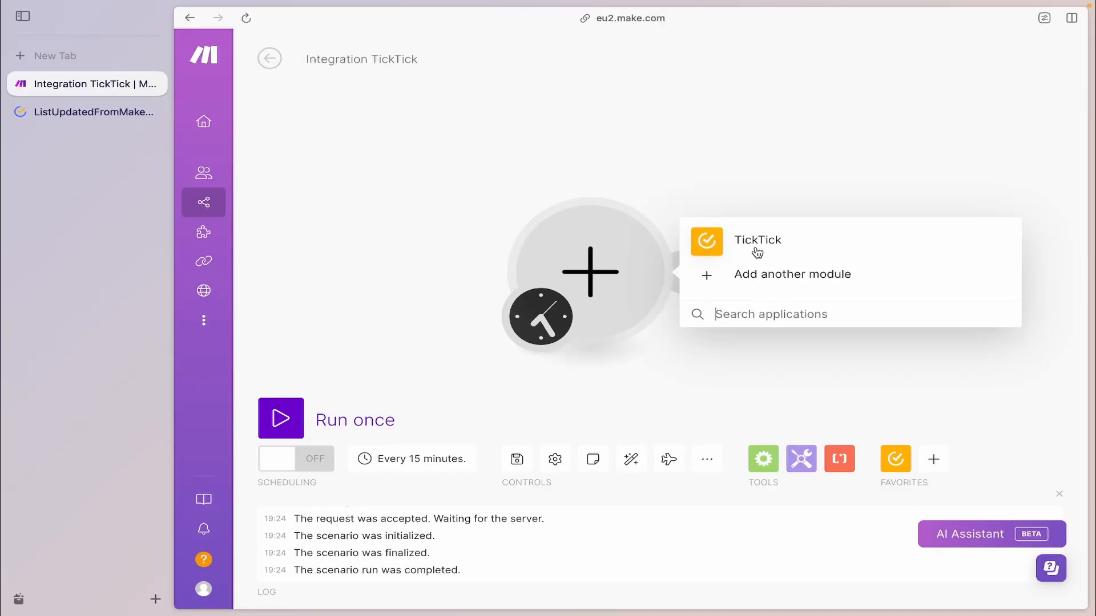
# Step: In Make, add a TickTick Create a Task module and enter TaskMake1 as the task title
pyautogui.click(756, 251)
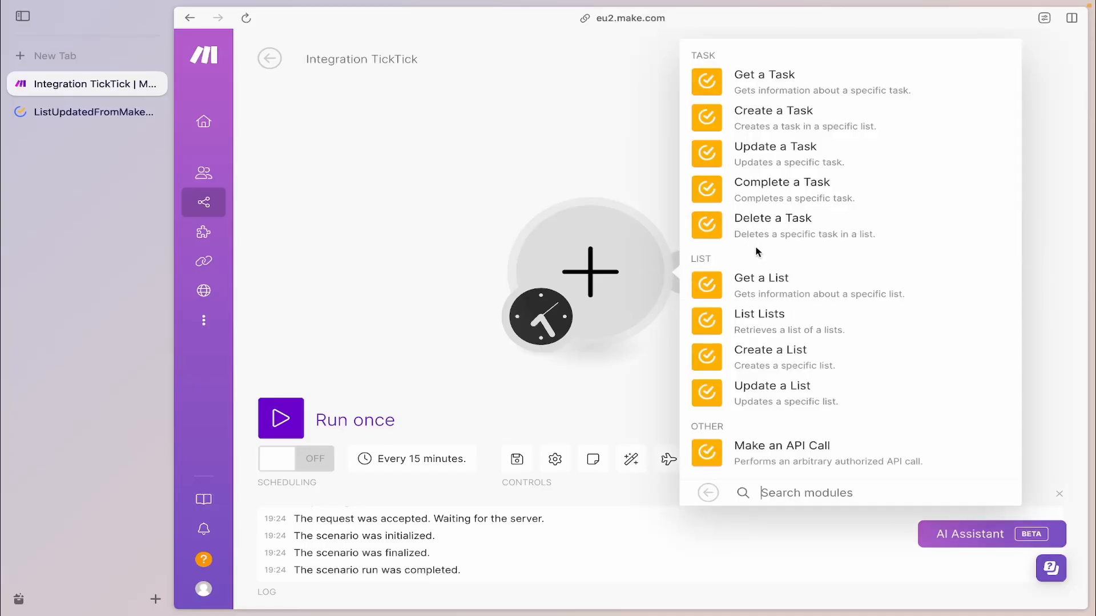
pyautogui.click(765, 120)
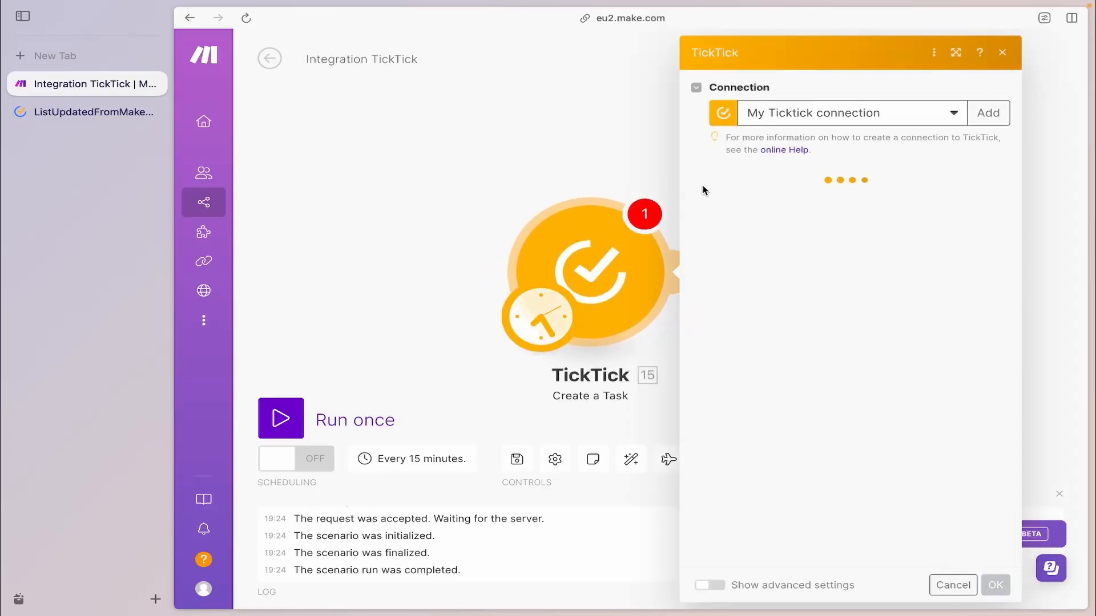
pyautogui.click(780, 198)
pyautogui.write('TaskMake1')
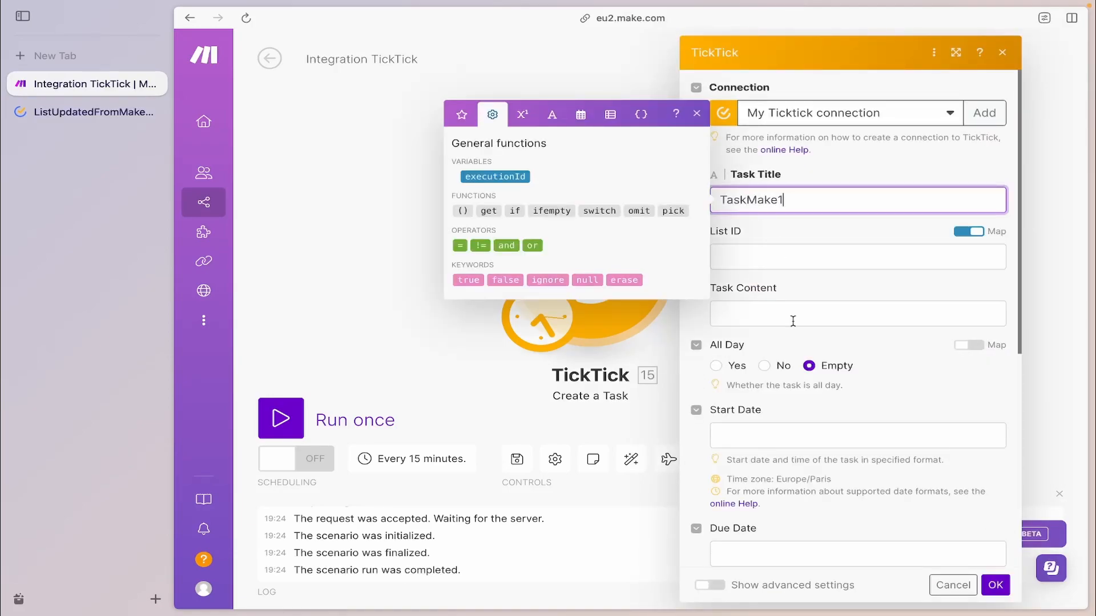
pyautogui.press('Tab')
# Step: Set the task's due date to addDays(now; 1) and save the module settings
pyautogui.click(790, 432)
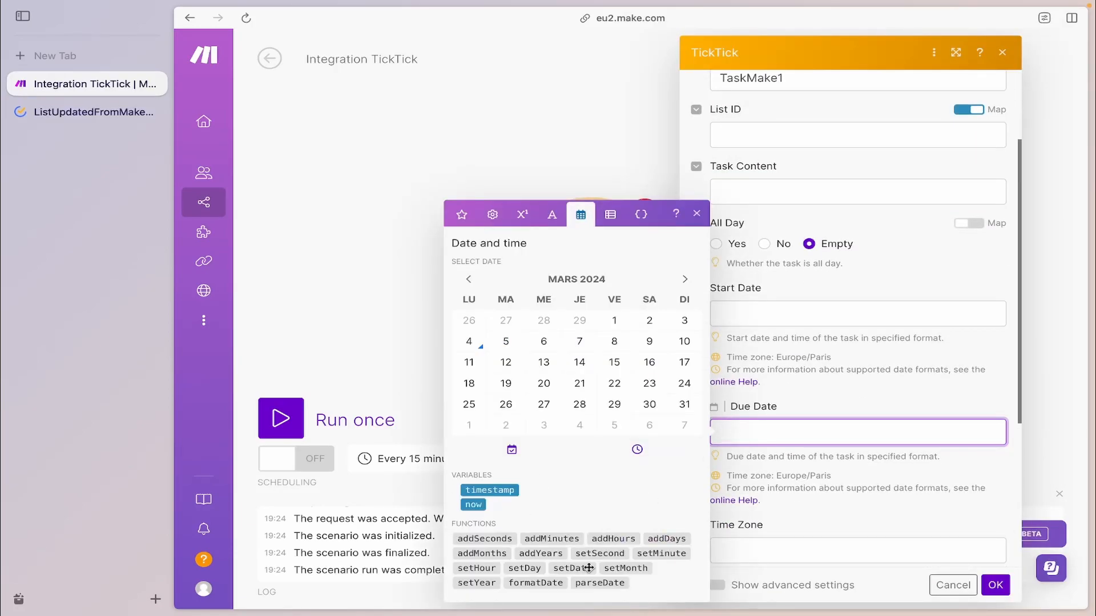
pyautogui.click(666, 538)
pyautogui.press('Left')
pyautogui.click(473, 505)
pyautogui.press('Right')
pyautogui.write('1')
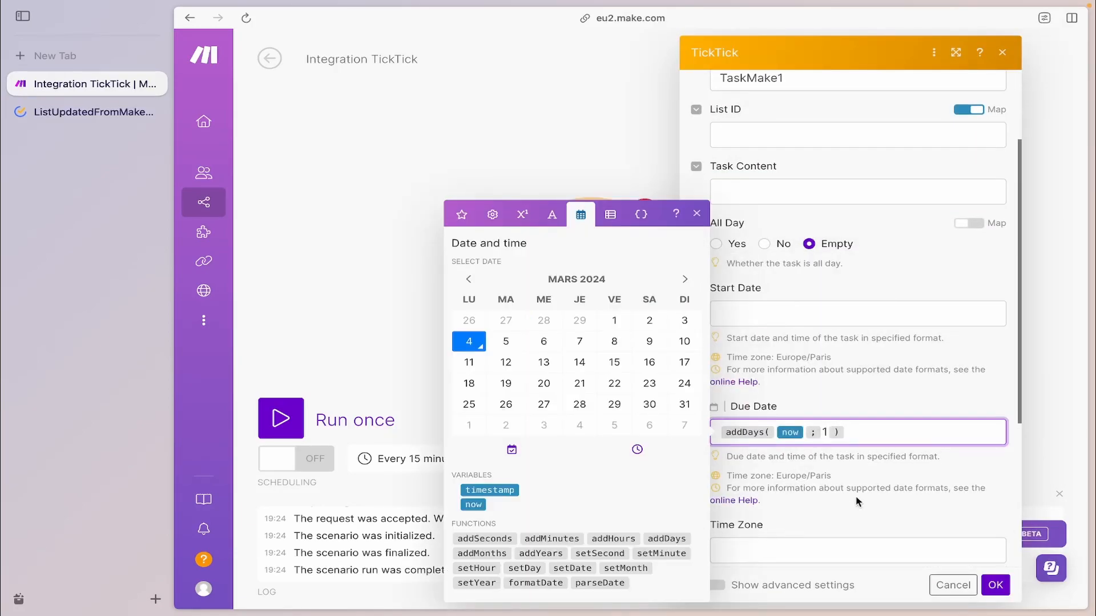
pyautogui.click(860, 498)
pyautogui.scroll(-2, 820, 429)
pyautogui.click(994, 584)
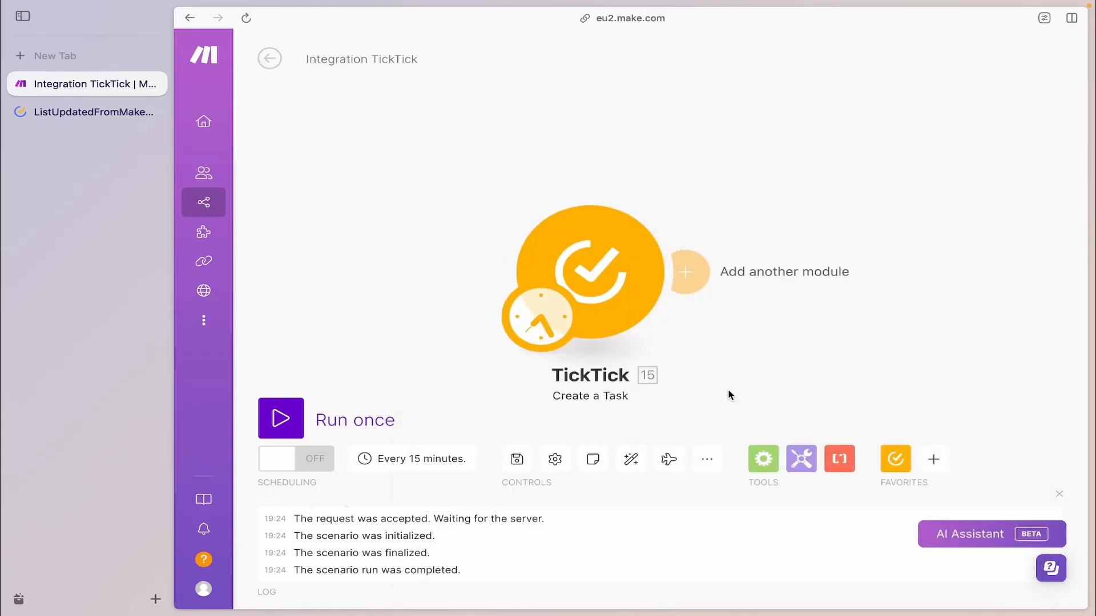
# Step: Run the Create a Task scenario once and inspect the due date in the operation's input bundle
pyautogui.click(358, 415)
pyautogui.click(687, 188)
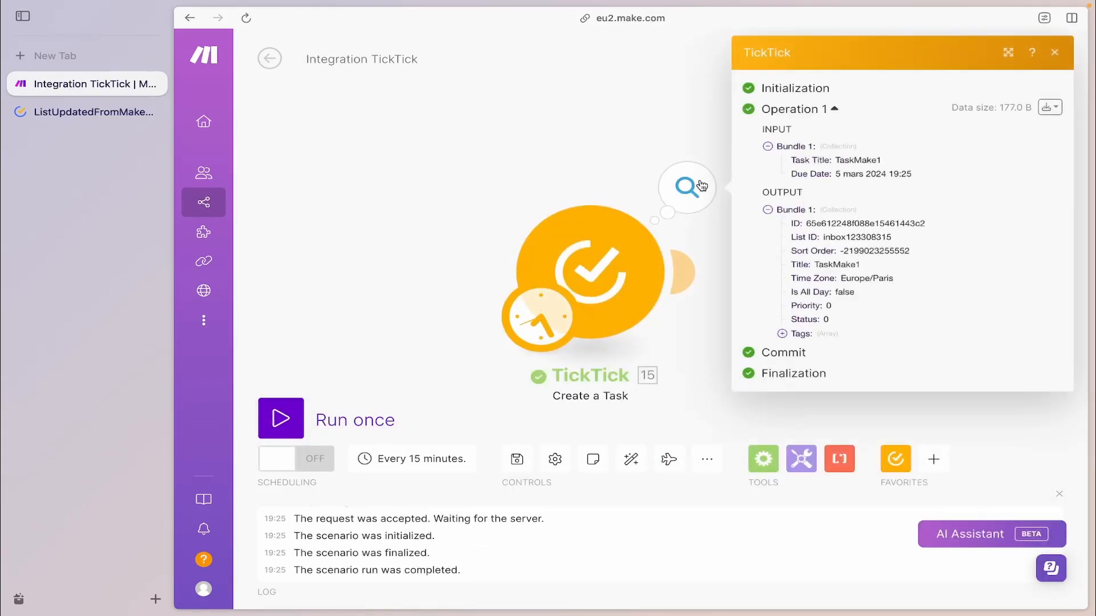
pyautogui.moveTo(835, 174); pyautogui.dragTo(913, 178)
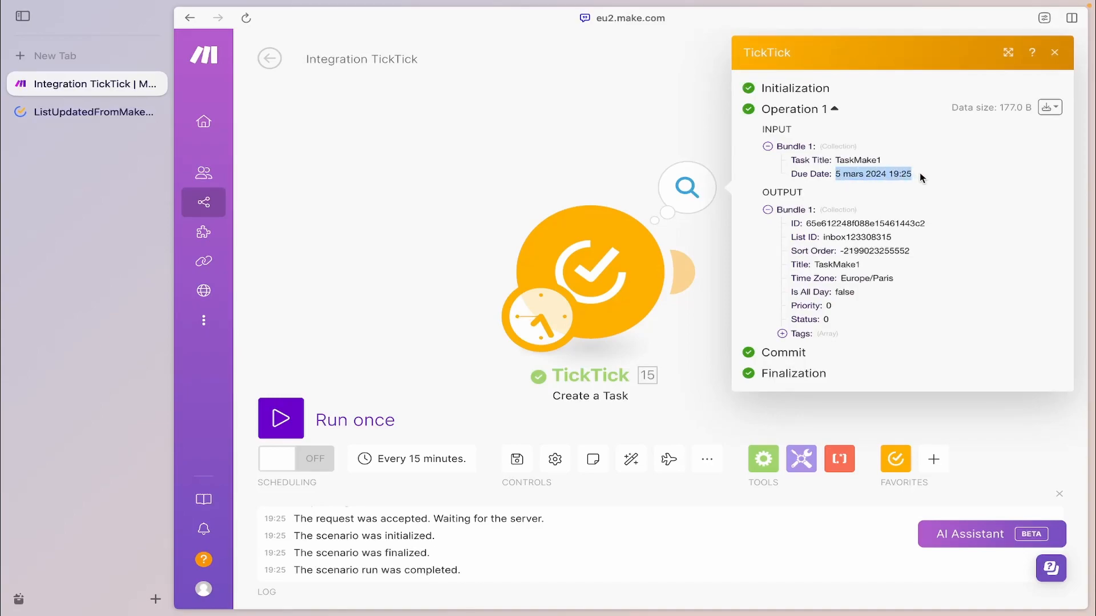
pyautogui.click(919, 175)
# Step: Switch to TickTick and open TaskMake1 in the Inbox to check its due date
pyautogui.click(93, 112)
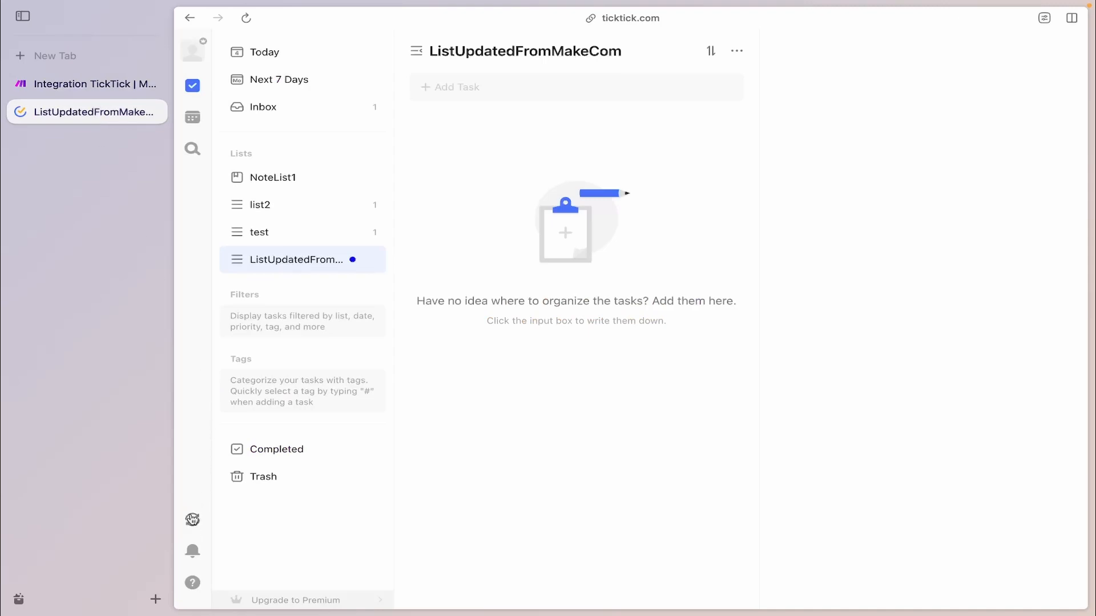
pyautogui.click(285, 115)
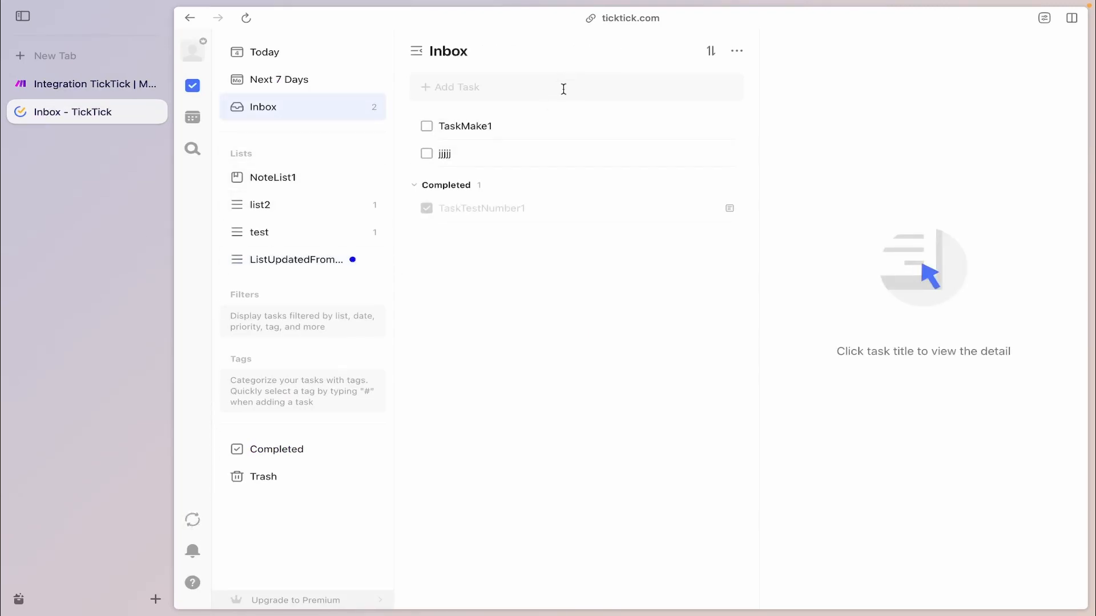
pyautogui.click(540, 126)
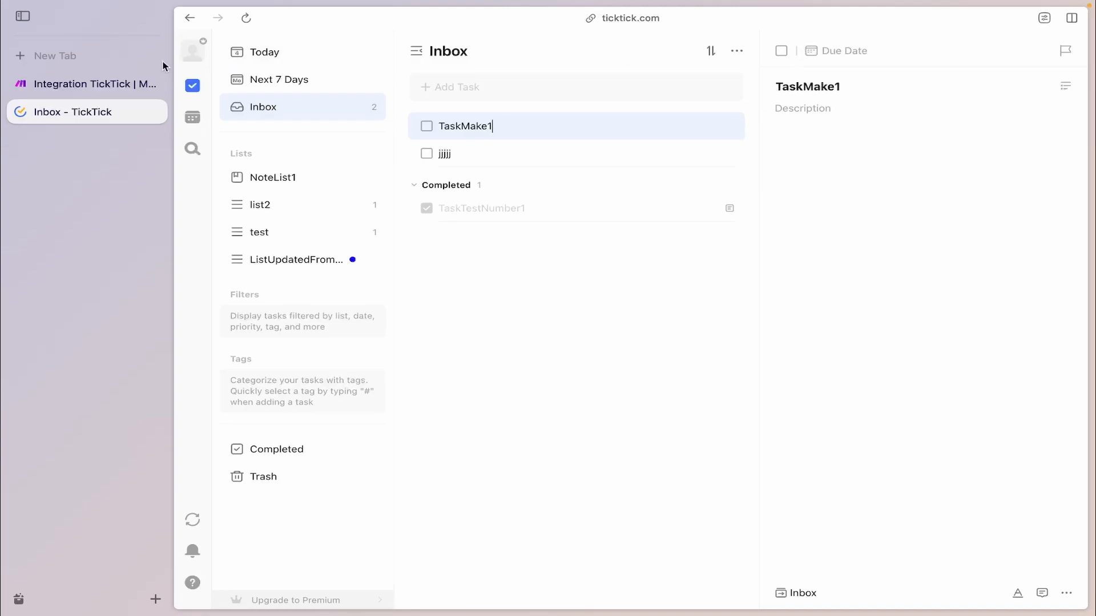
# Step: Return to Make, examine the dueDate format in the raw input bundle and close the run details
pyautogui.click(113, 87)
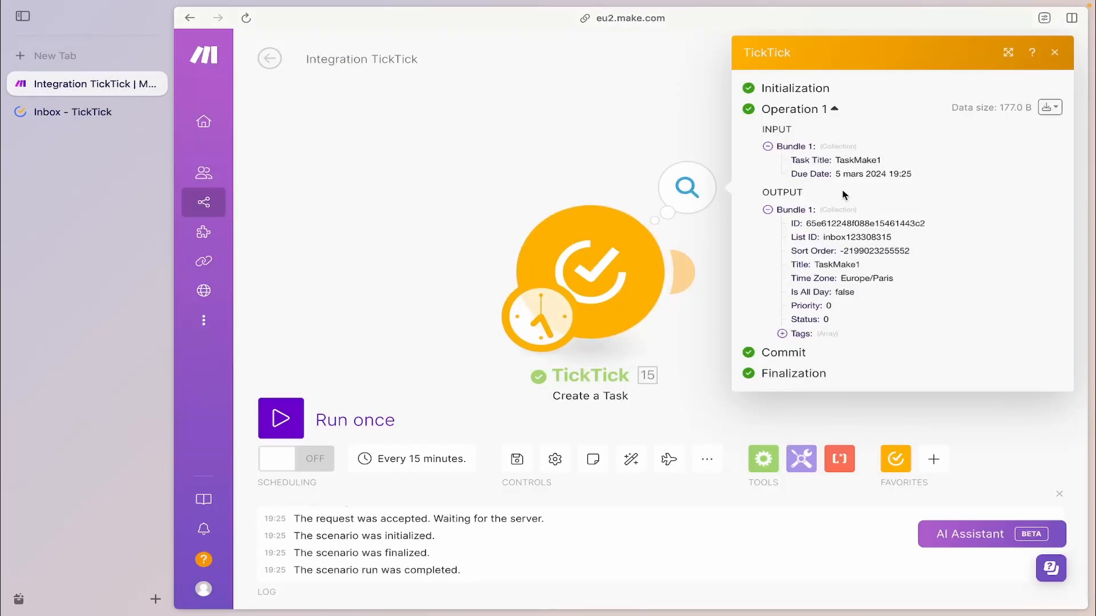
pyautogui.click(1050, 107)
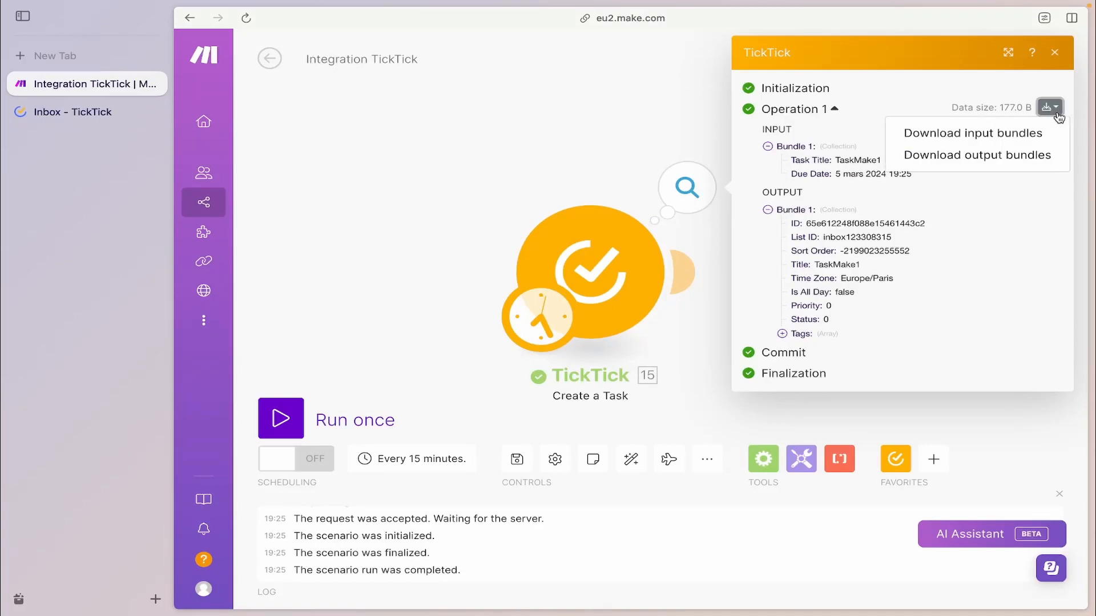
pyautogui.click(1025, 133)
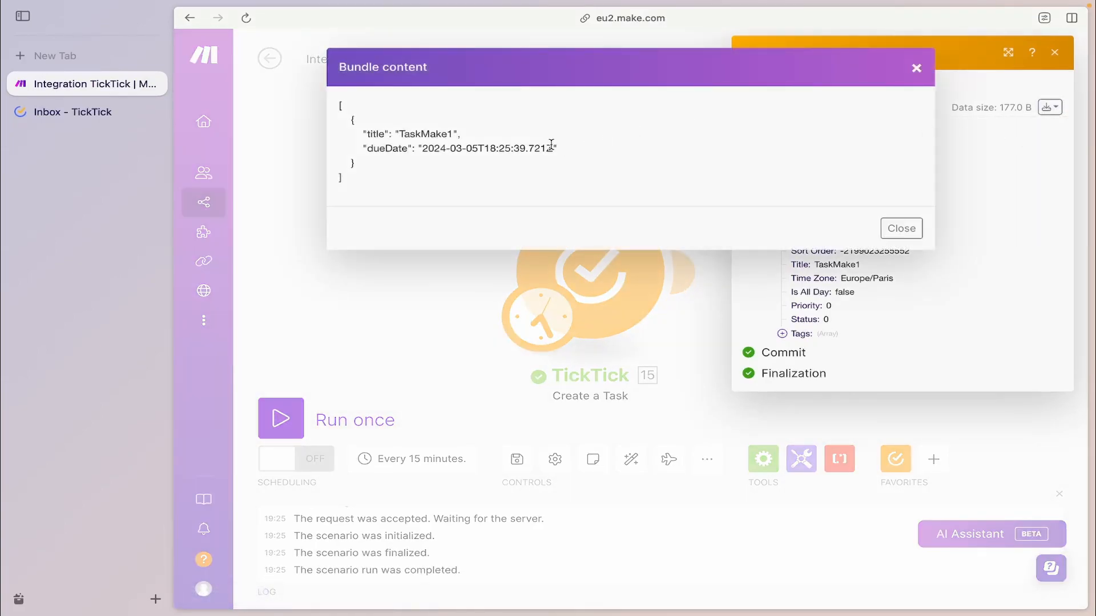
pyautogui.moveTo(558, 149); pyautogui.dragTo(422, 148)
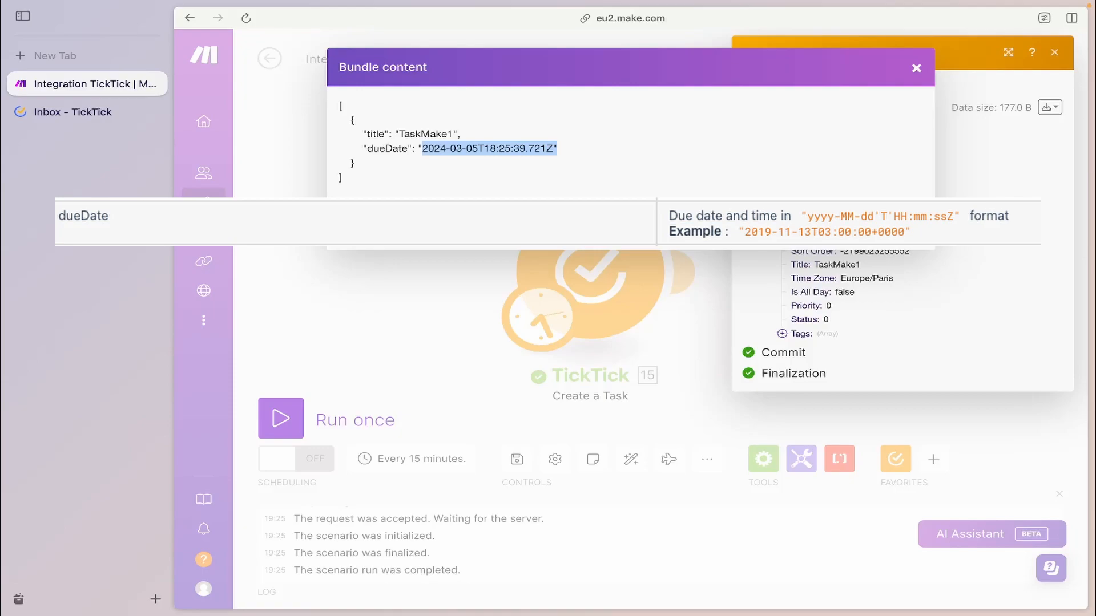
pyautogui.click(916, 68)
pyautogui.click(1055, 52)
# Step: Review the Create a Task module's fields, including the advanced settings, and close it without saving
pyautogui.click(617, 256)
pyautogui.scroll(-3, 791, 304)
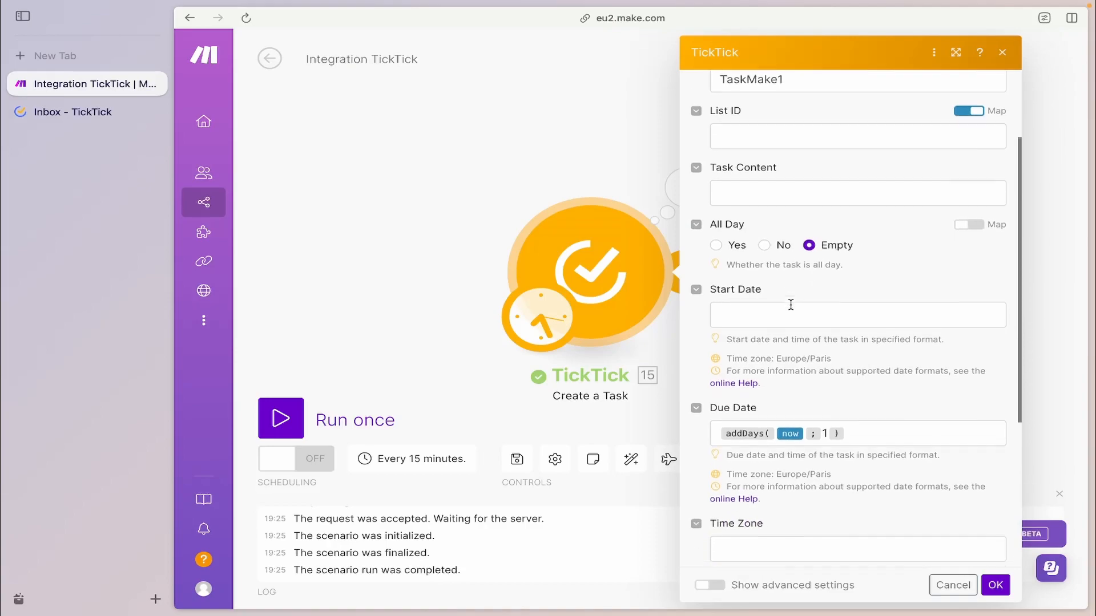
pyautogui.click(767, 274)
pyautogui.scroll(-2, 802, 416)
pyautogui.scroll(-2, 802, 416)
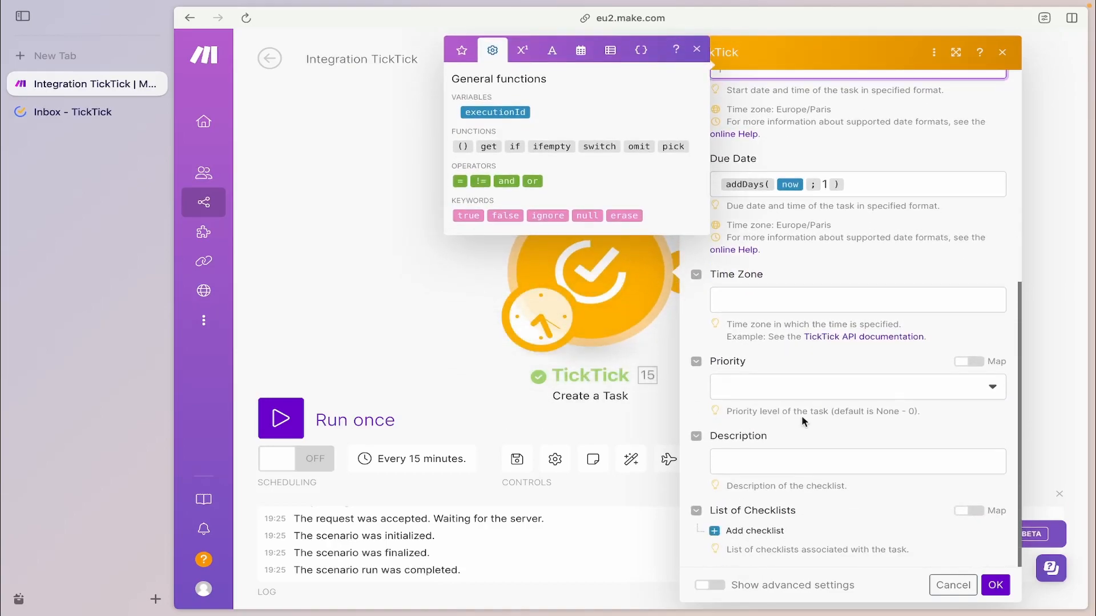
pyautogui.click(710, 585)
pyautogui.scroll(-4, 793, 449)
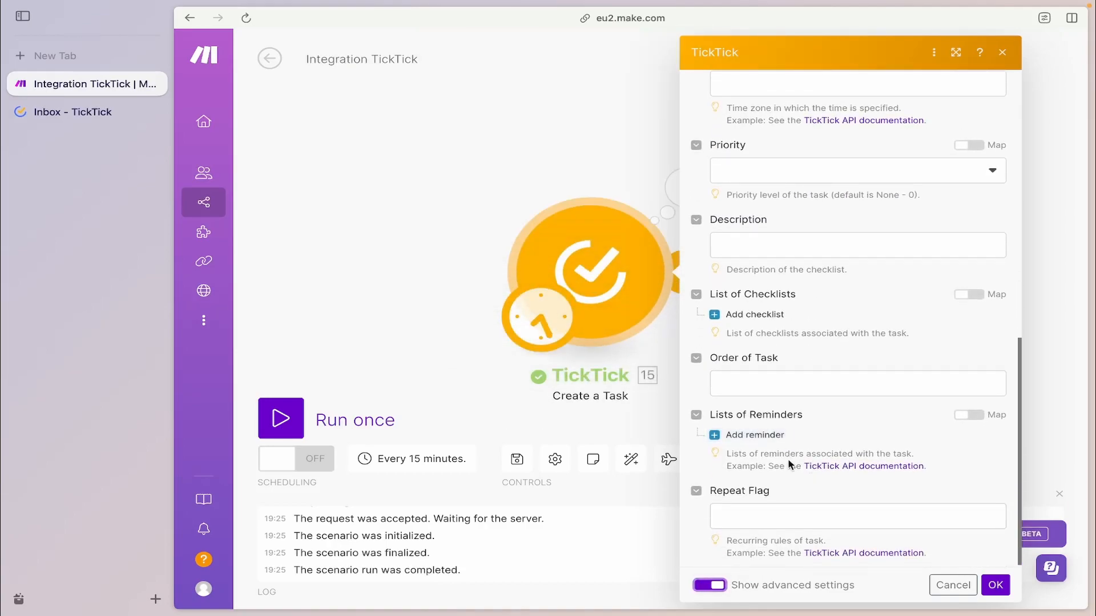
pyautogui.scroll(-1, 791, 452)
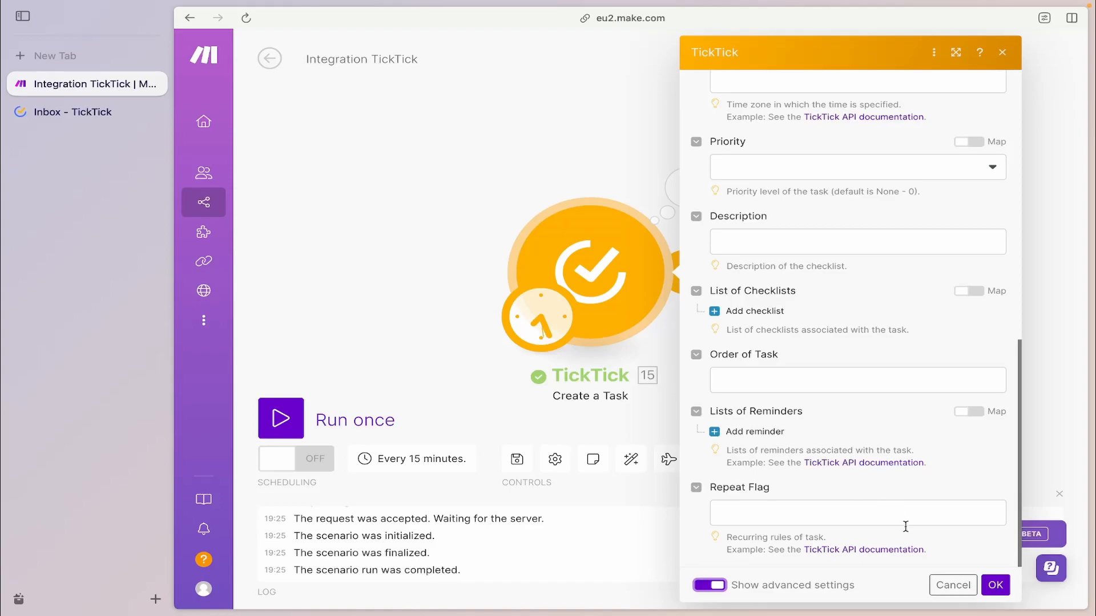
pyautogui.click(946, 594)
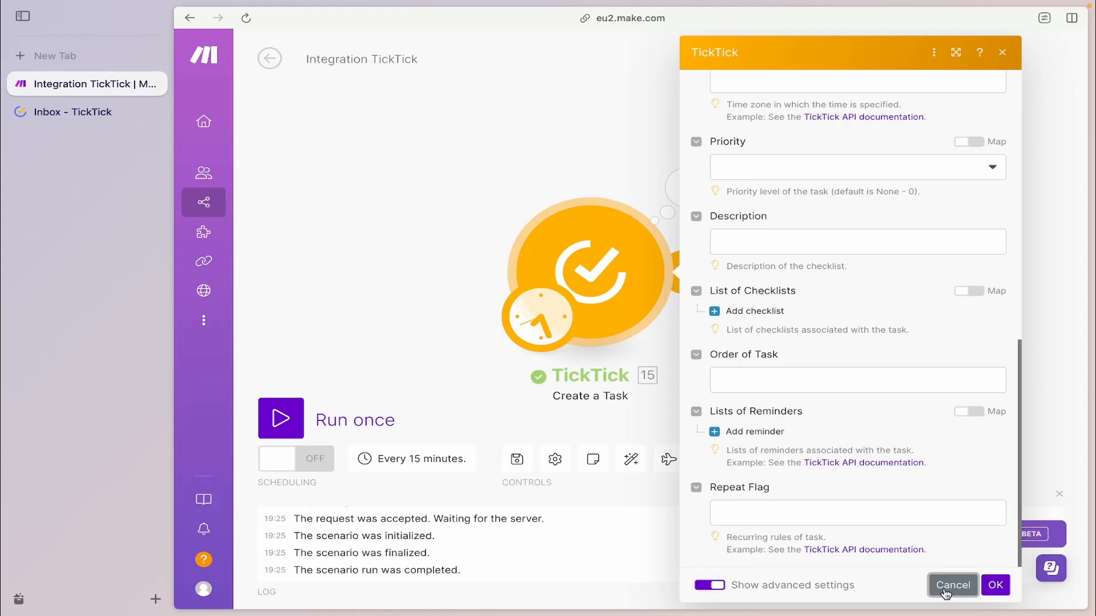
pyautogui.click(946, 594)
# Step: Replace the module with a new TickTick Create a Task module and enter DailyTask as the task title
pyautogui.click(692, 286)
pyautogui.click(827, 254)
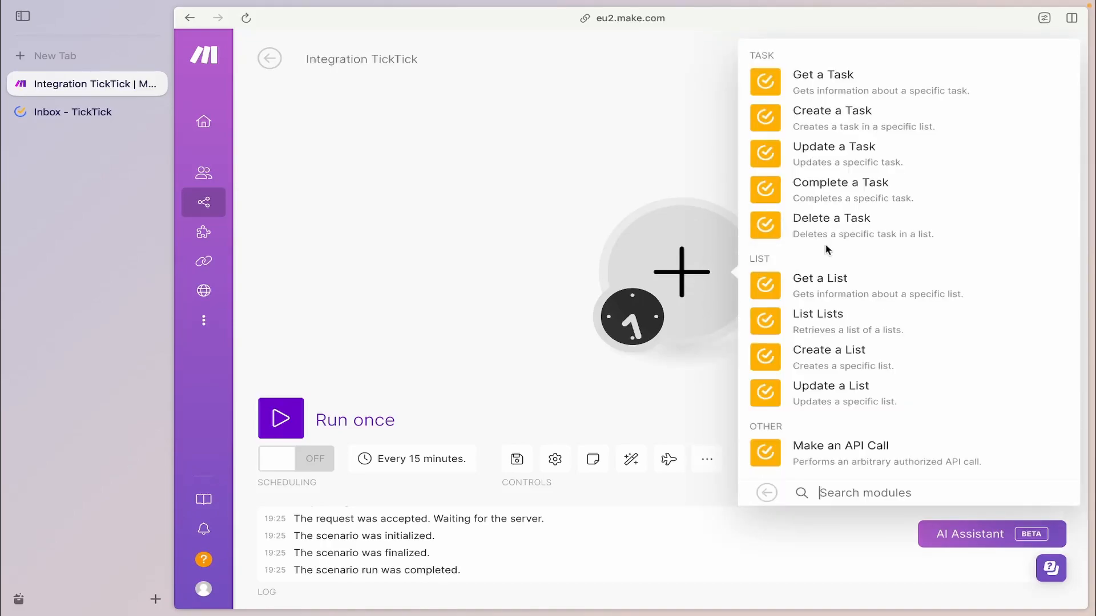
pyautogui.click(828, 131)
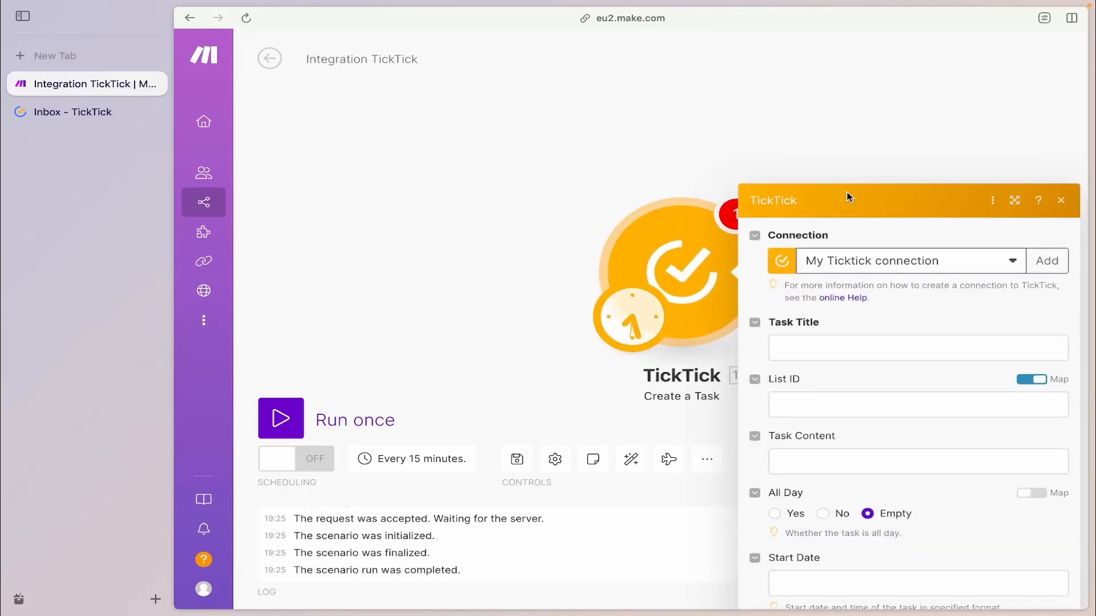
pyautogui.click(847, 197)
pyautogui.write('DailyTask')
# Step: Show the module's advanced settings and look up the Repeat Flag format in the TickTick API documentation
pyautogui.scroll(-7, 836, 318)
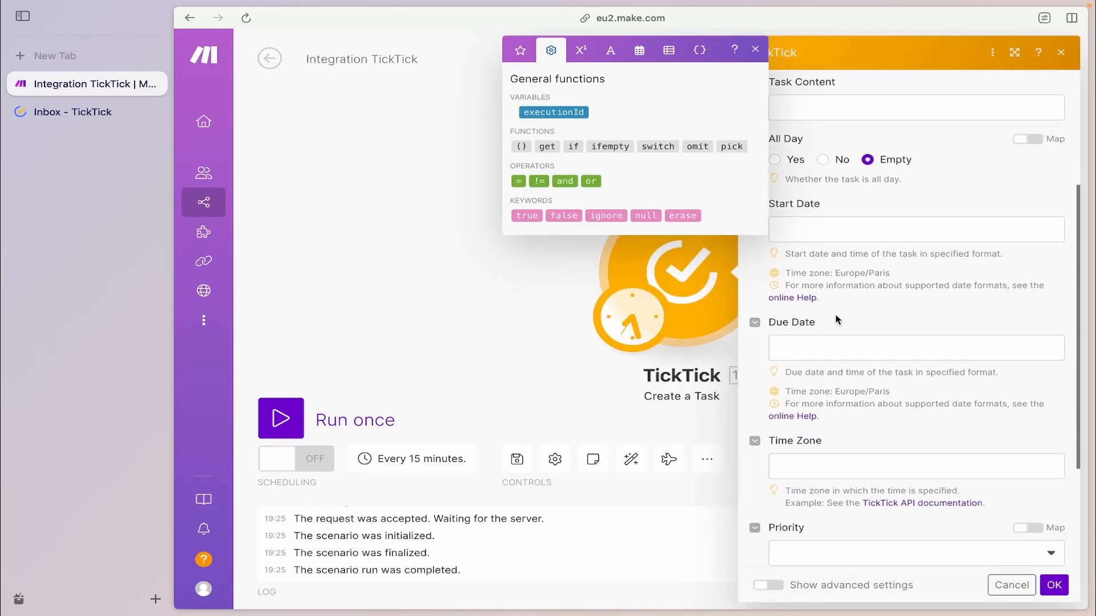
pyautogui.click(790, 588)
pyautogui.click(817, 521)
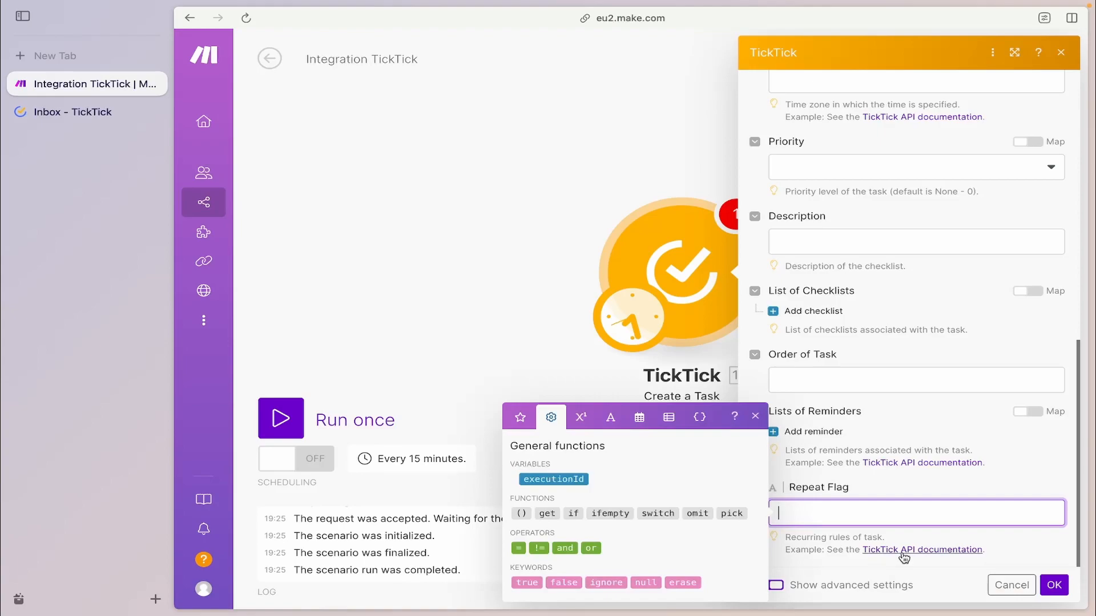
pyautogui.click(902, 551)
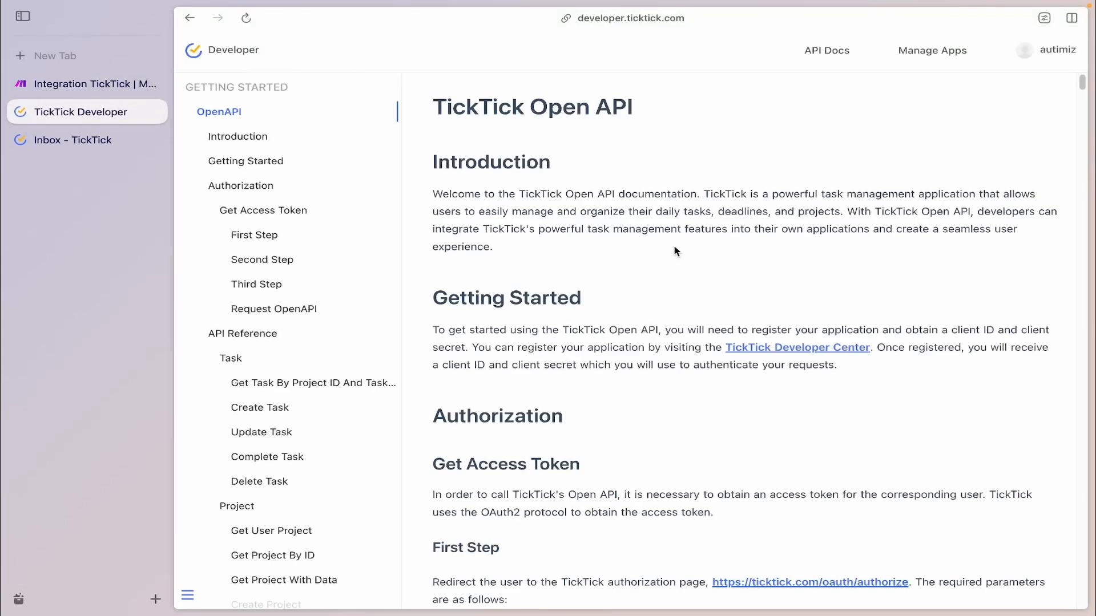
pyautogui.press('super+f')
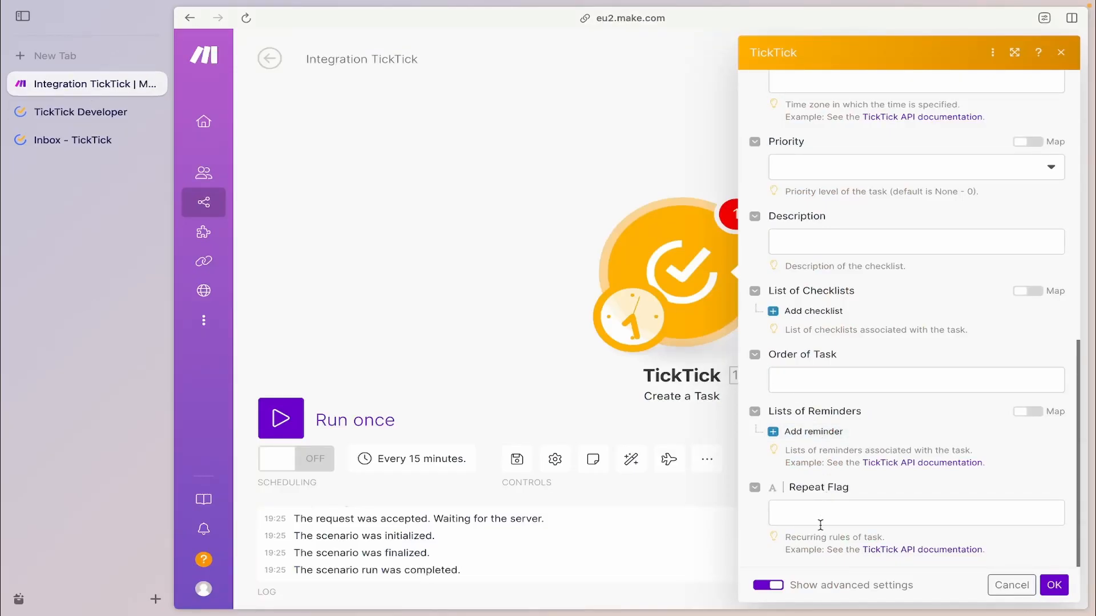
# Step: Back in Make, set the Repeat Flag to RRULE:FREQ=DAILY;INTERVAL=1 and save the module settings
pyautogui.click(820, 517)
pyautogui.write('RRULE:FREQ=DAILY;INTERVAL=1')
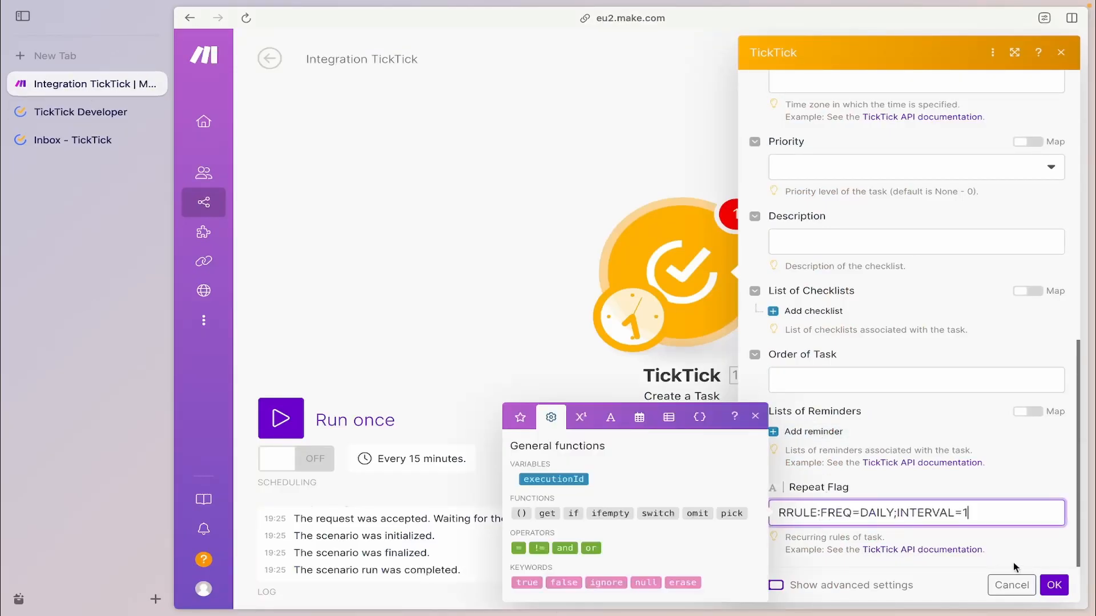
pyautogui.click(1055, 588)
# Step: Run the DailyTask scenario once, then sync TickTick and open DailyTask in the Inbox
pyautogui.click(281, 419)
pyautogui.click(732, 187)
pyautogui.click(98, 141)
pyautogui.click(196, 520)
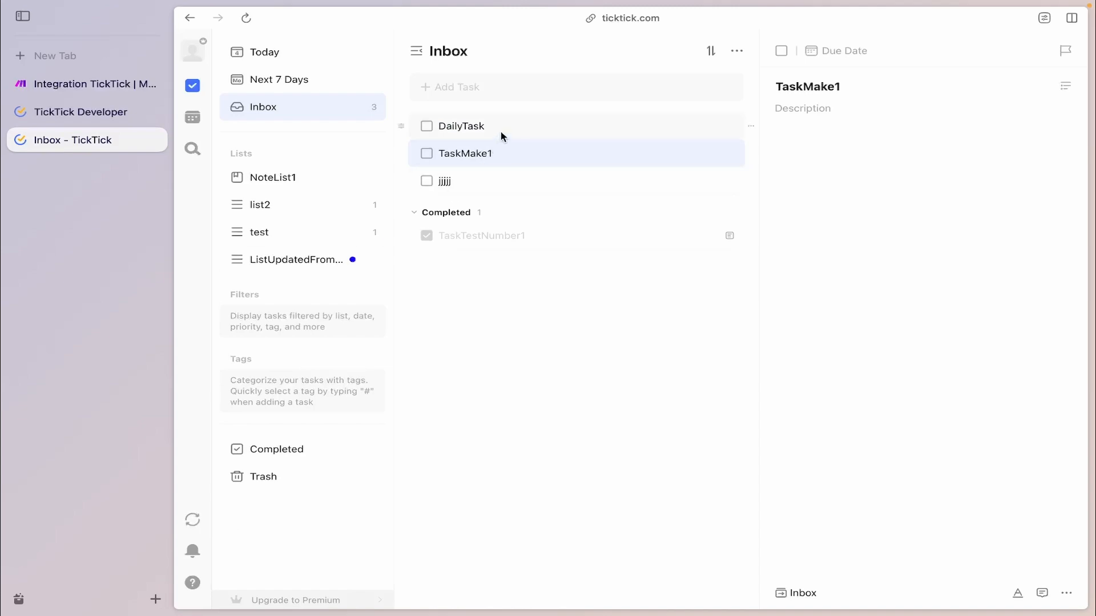
pyautogui.click(504, 127)
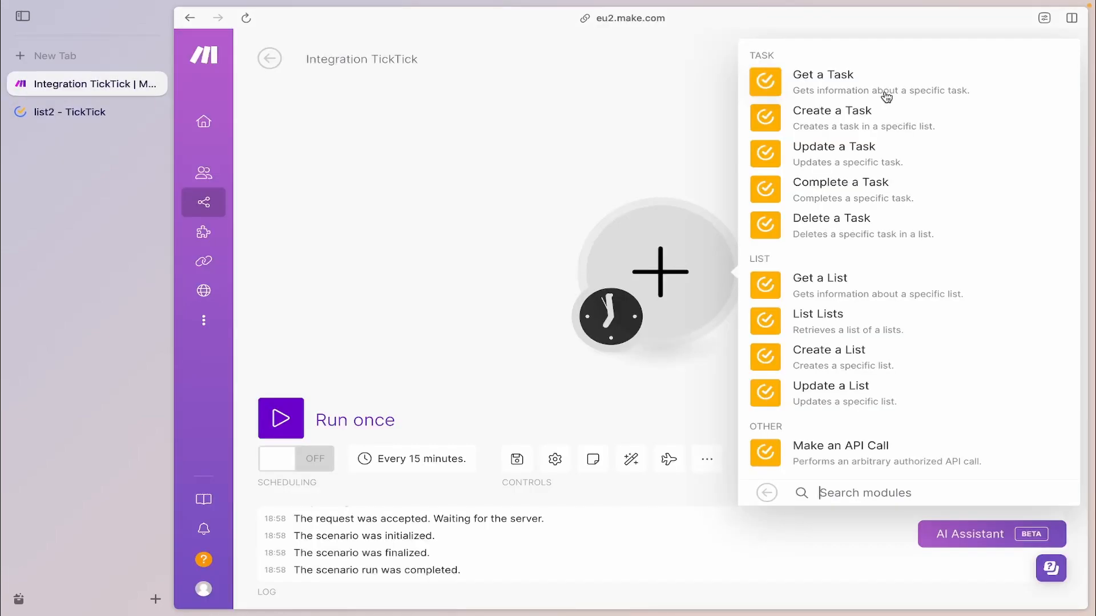
# Step: Add a TickTick Get a Task module and select list2 in the ID Finder for the Task ID
pyautogui.click(878, 85)
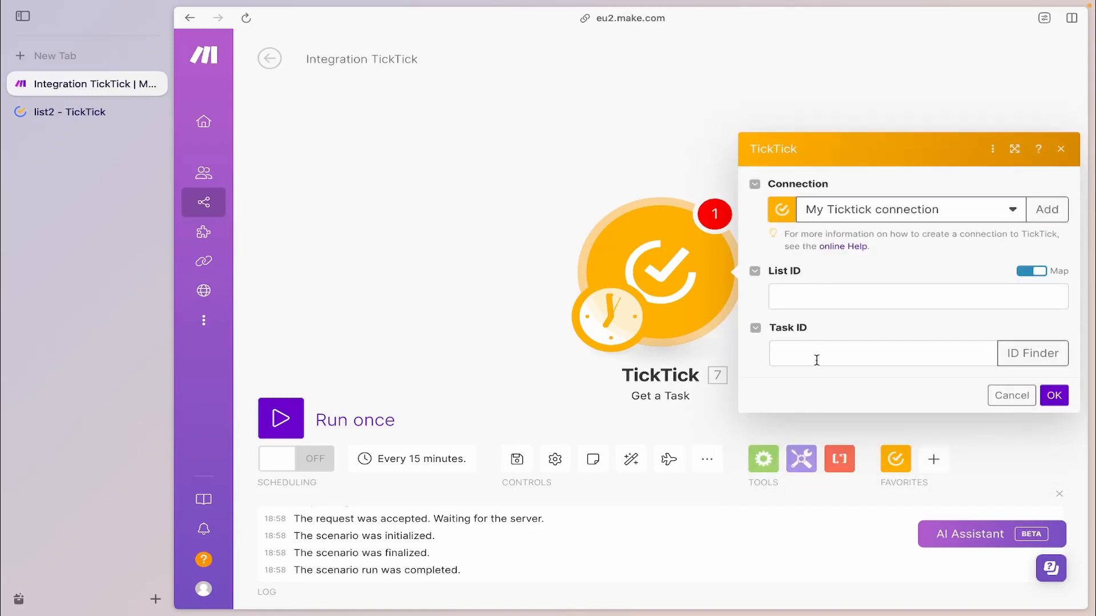
pyautogui.click(1018, 352)
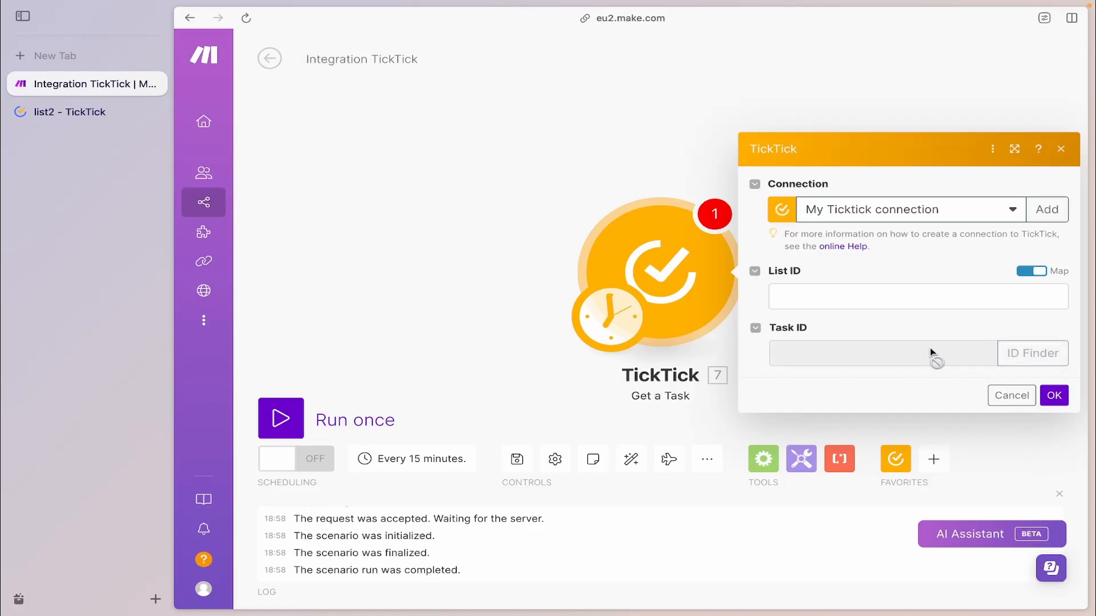
pyautogui.click(893, 362)
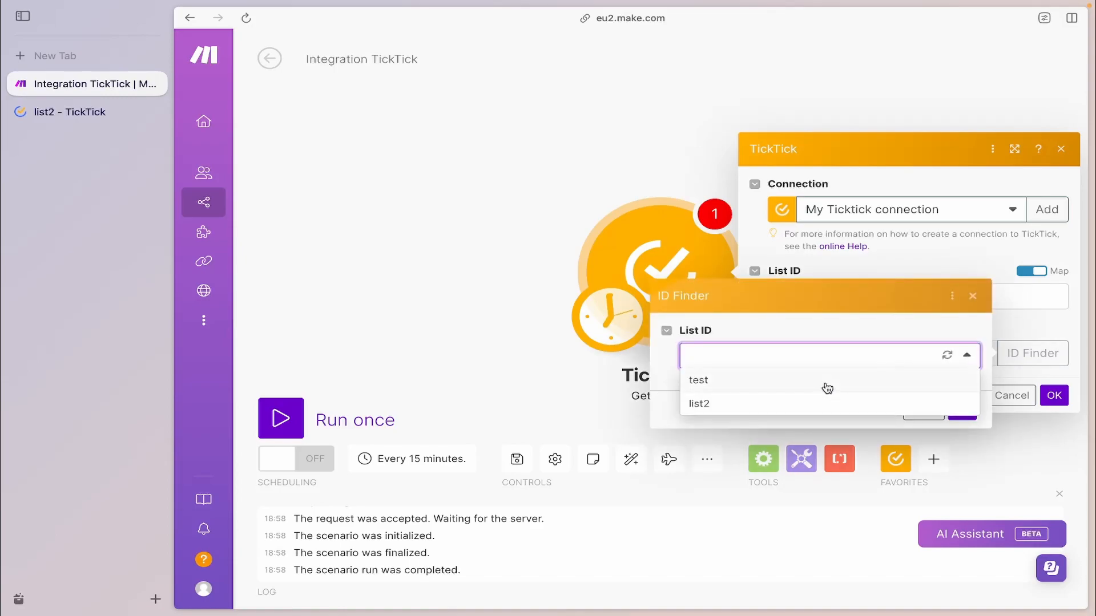
pyautogui.click(819, 404)
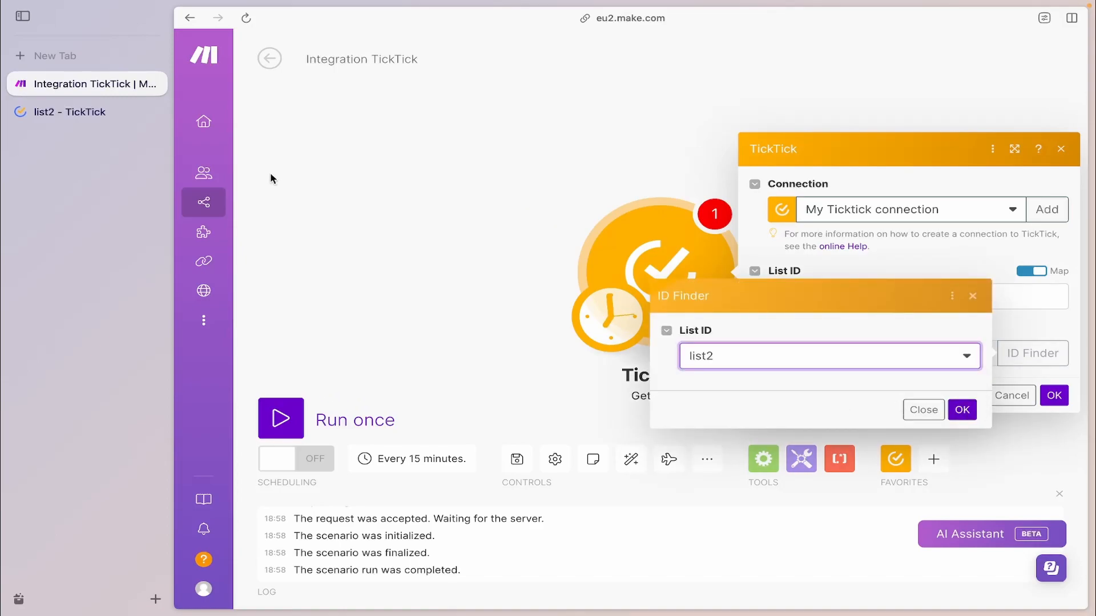
# Step: Switch to TickTick to check the tasks in list2, sync the account, and return to Make
pyautogui.click(86, 112)
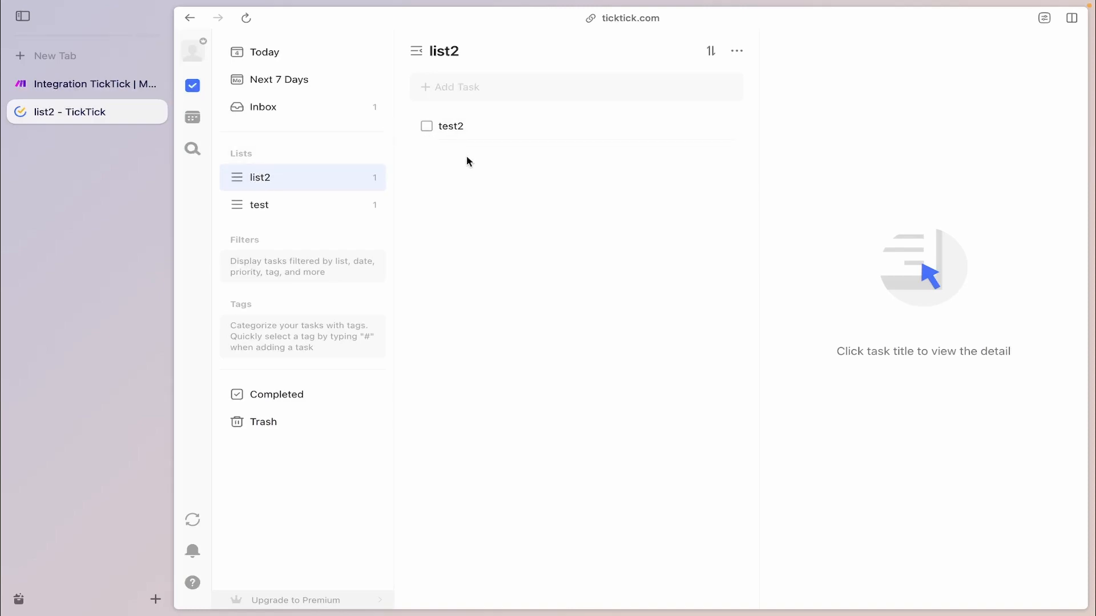
pyautogui.click(194, 521)
pyautogui.click(107, 85)
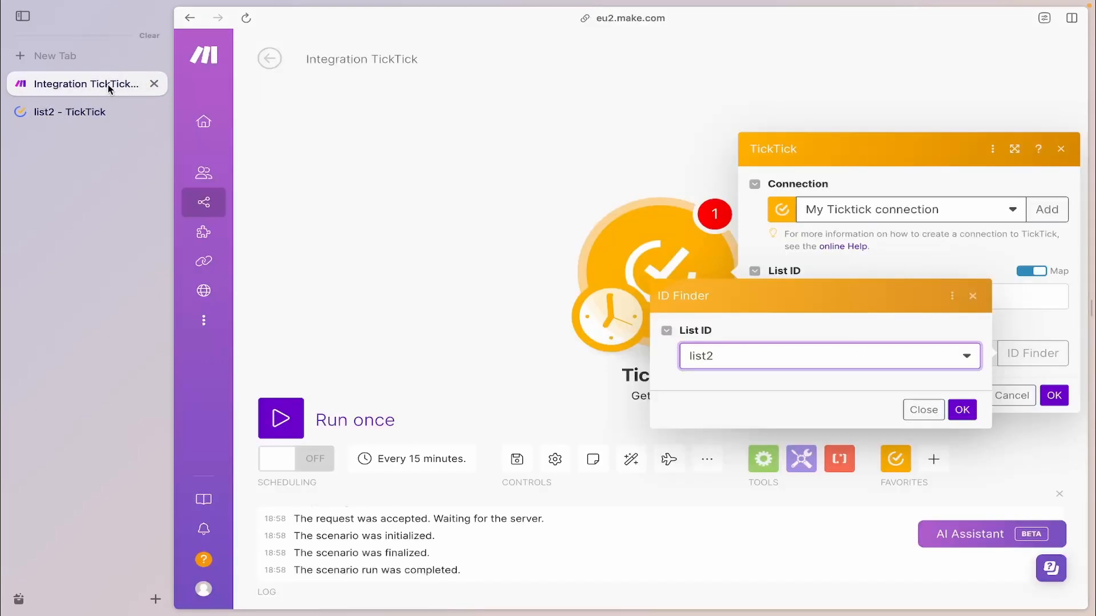
# Step: Try to look up a task ID in list2 with the ID Finder, and close the finder
pyautogui.click(940, 413)
pyautogui.click(946, 354)
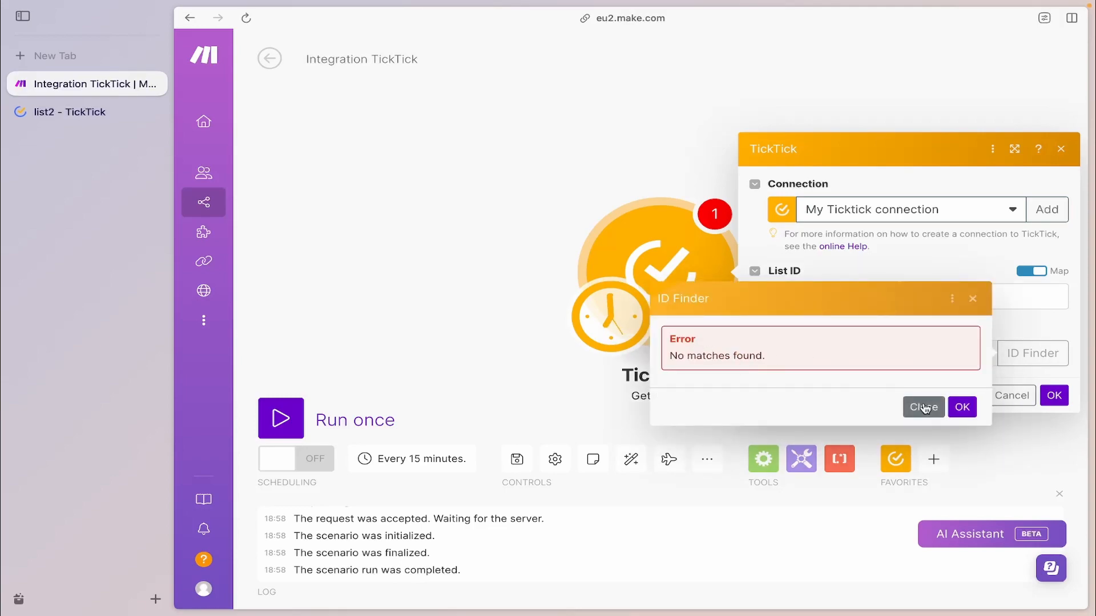
pyautogui.click(924, 409)
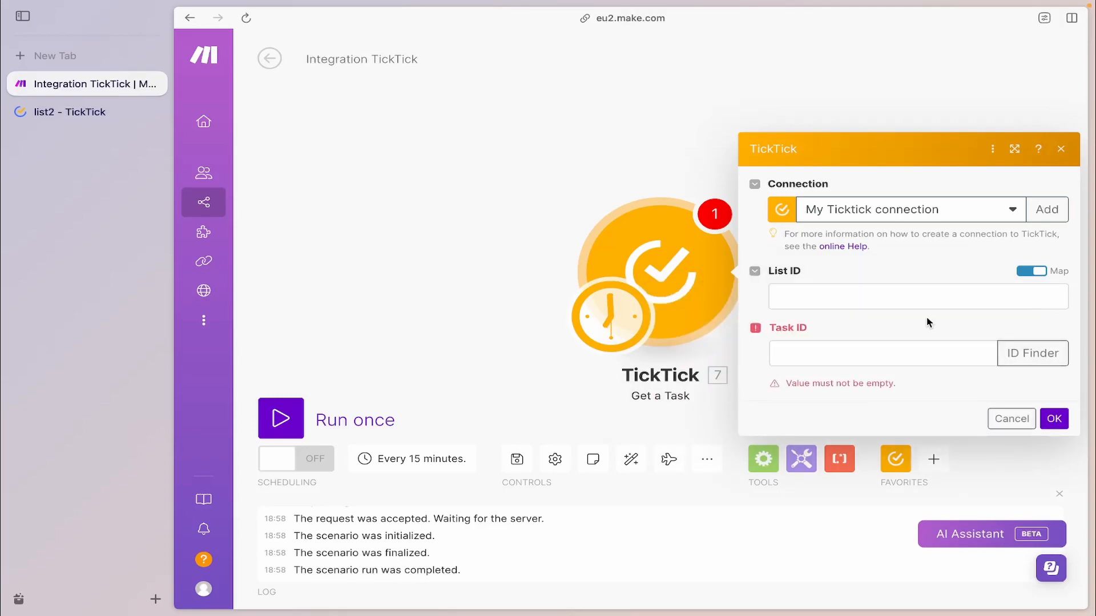